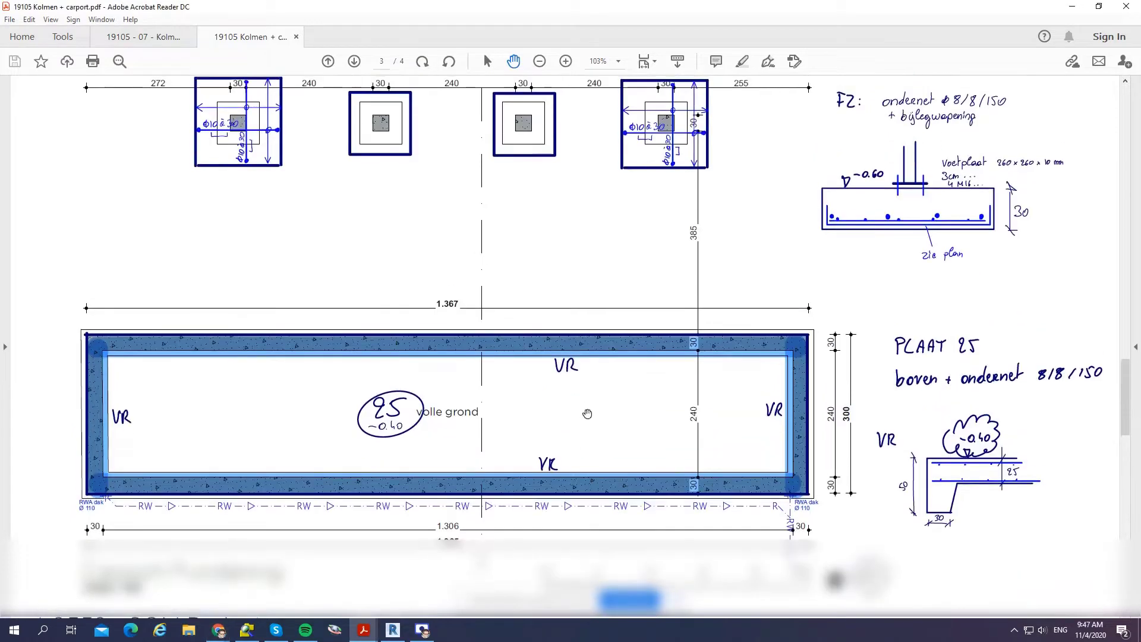
Switch to Revit and start a TPG30cm floor on level F of the Carport plan with a height offset of -20.
{"action": "scroll", "coordinate": [565, 411], "scroll_direction": "down", "scroll_amount": 2}
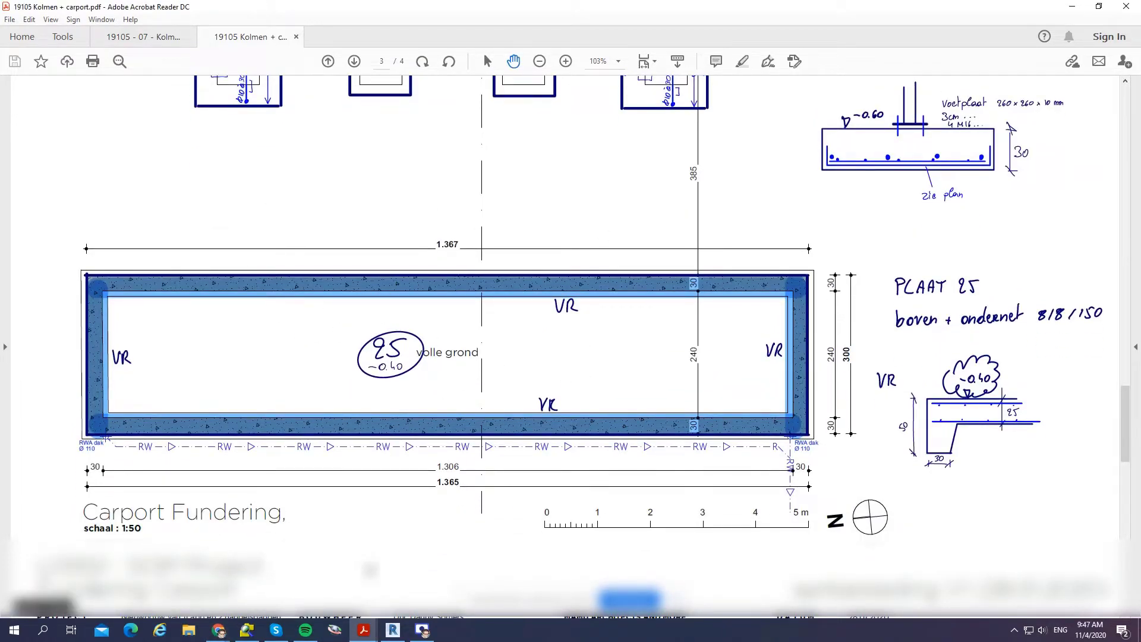
{"action": "key", "text": "alt+Tab"}
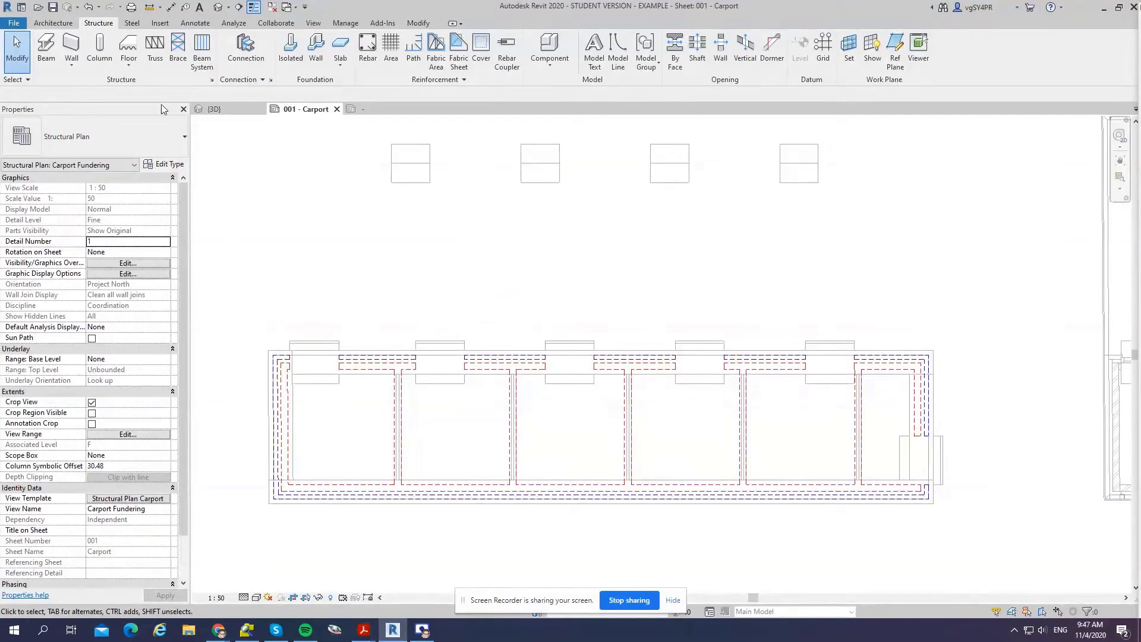
{"action": "left_click", "coordinate": [132, 42]}
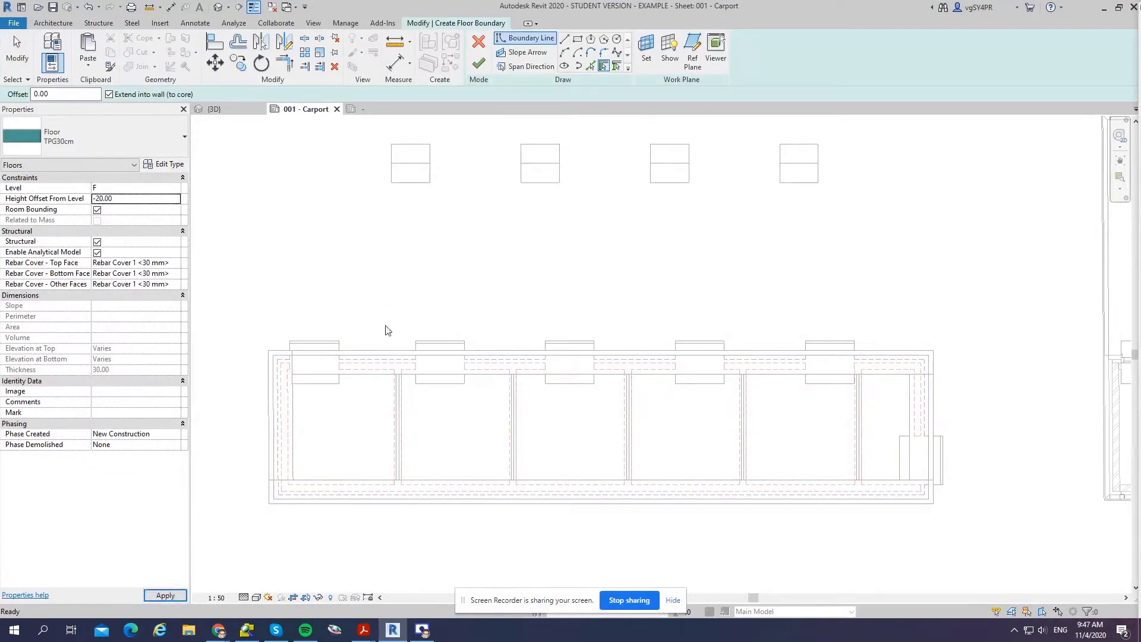
{"action": "scroll", "coordinate": [508, 485], "scroll_direction": "up", "scroll_amount": 1}
{"action": "middle_click_drag", "start_coordinate": [508, 485], "coordinate": [541, 419]}
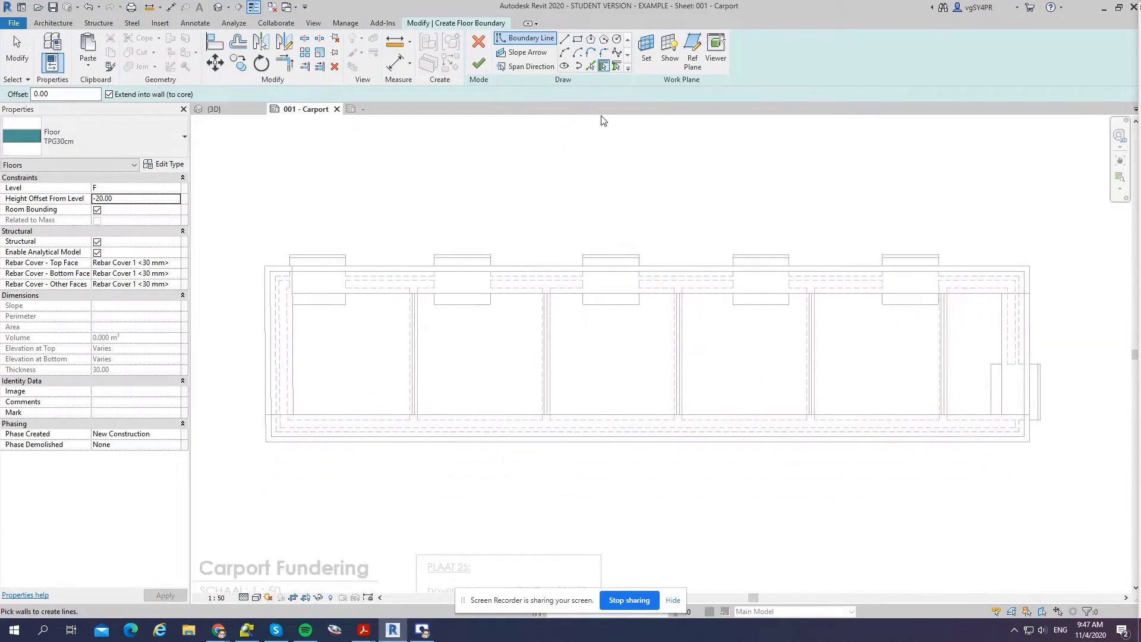
Pick the existing outer lines on all four sides of the carport foundation as the floor boundary.
{"action": "left_click", "coordinate": [591, 66]}
{"action": "scroll", "coordinate": [290, 291], "scroll_direction": "up", "scroll_amount": 2}
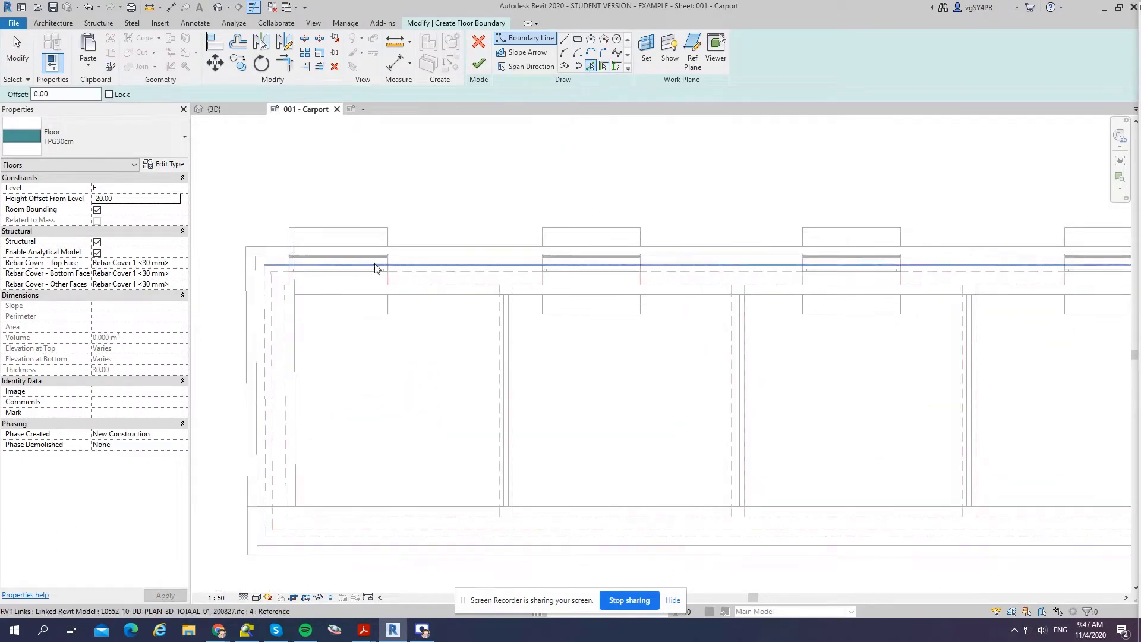
{"action": "left_click", "coordinate": [410, 259]}
{"action": "left_click", "coordinate": [414, 546]}
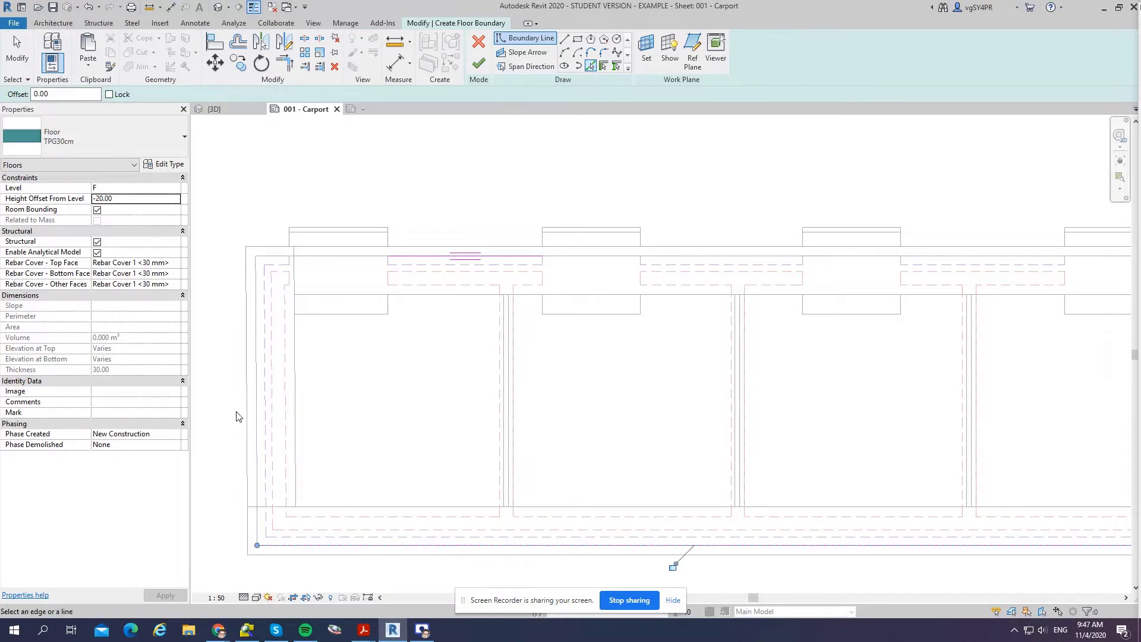
{"action": "middle_click_drag", "start_coordinate": [780, 444], "coordinate": [512, 431]}
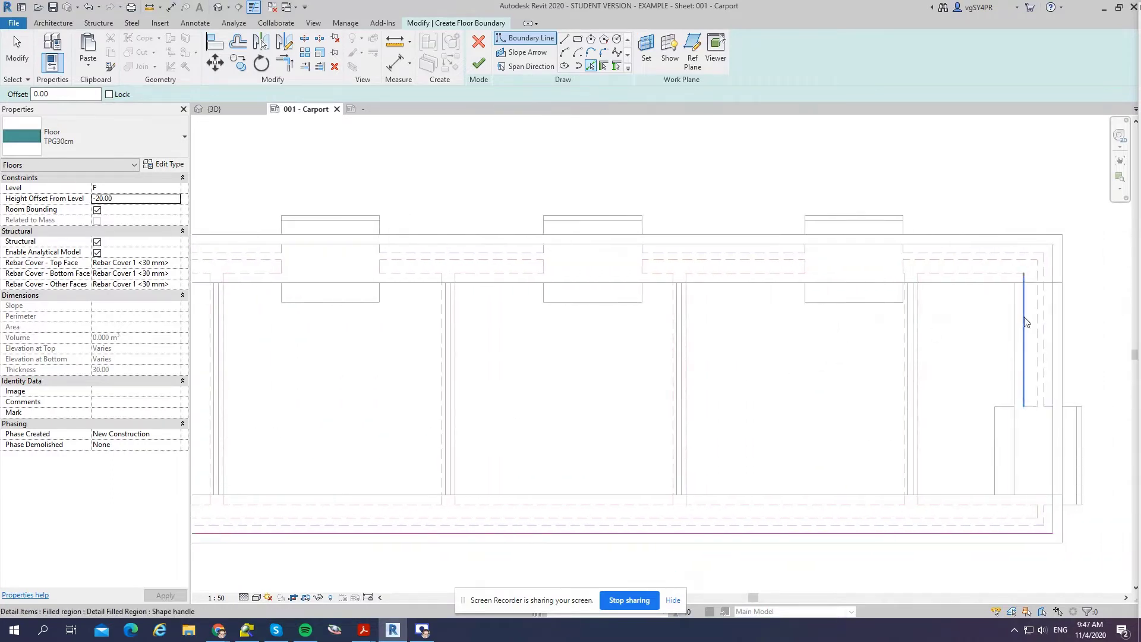
{"action": "left_click", "coordinate": [1052, 313]}
{"action": "scroll", "coordinate": [1058, 324], "scroll_direction": "down", "scroll_amount": 2}
{"action": "key", "text": "Escape"}
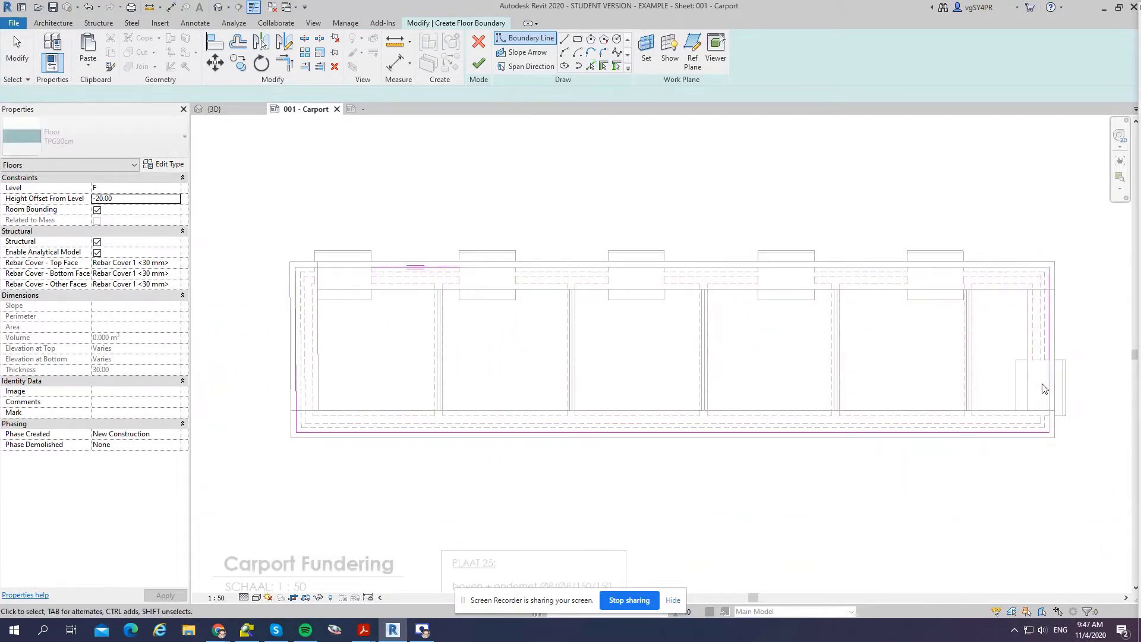
Trim and extend the long upper boundary line to the side lines' corners and finish the floor sketch.
{"action": "key", "text": "r"}
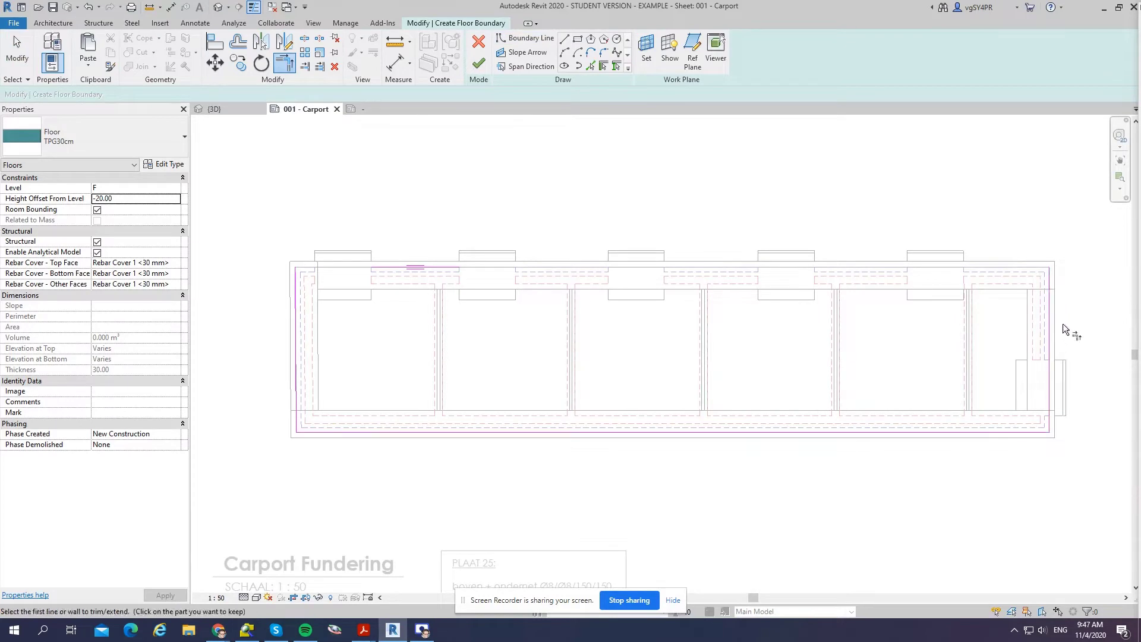
{"action": "left_click", "coordinate": [478, 276]}
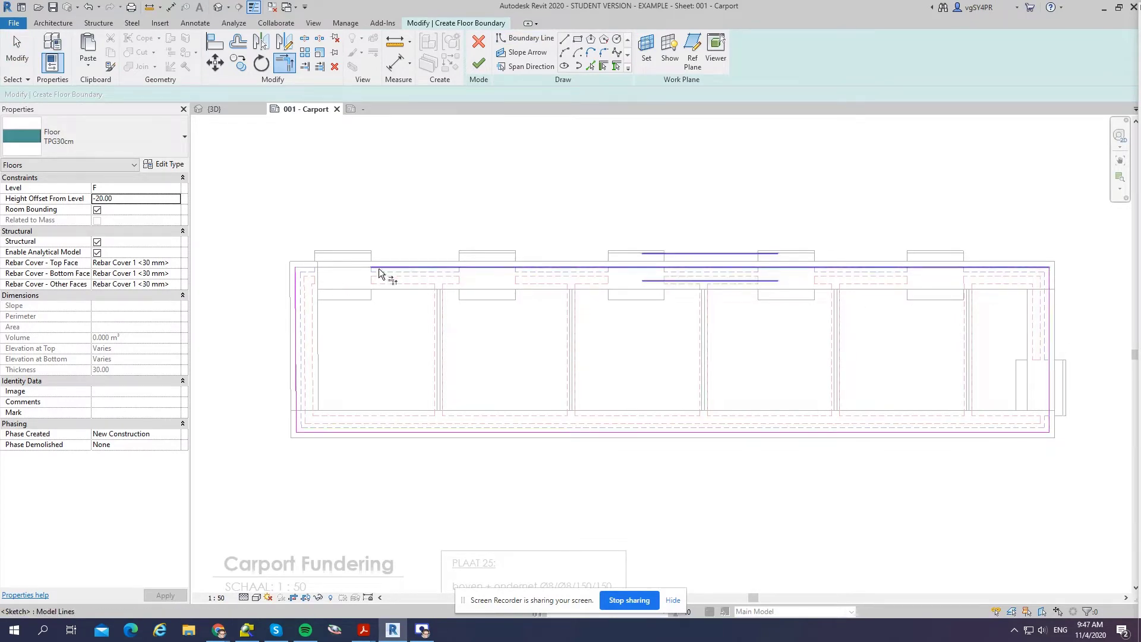
{"action": "left_click", "coordinate": [479, 63]}
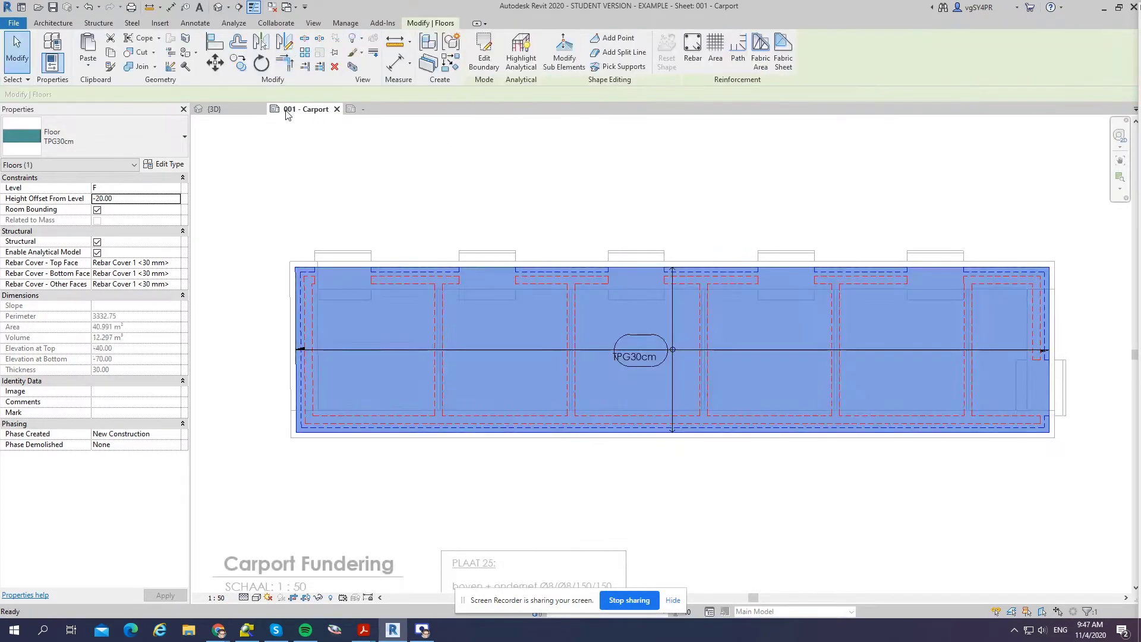
Hide the linked models in the 3D view to isolate the new carport slab.
{"action": "left_click", "coordinate": [216, 109]}
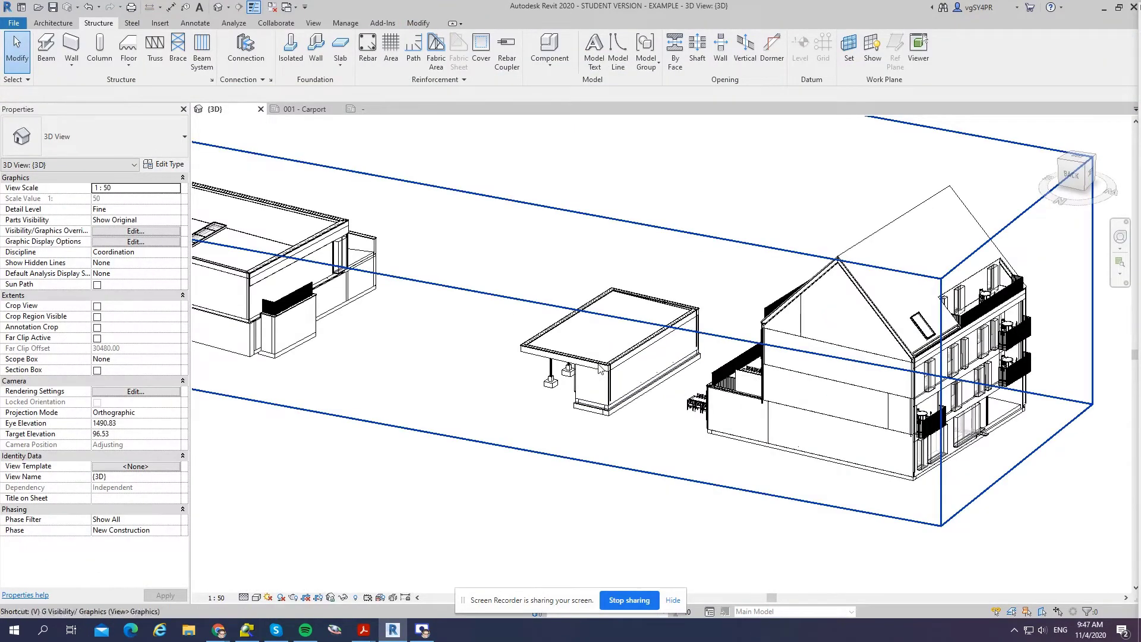
{"action": "key", "text": "g"}
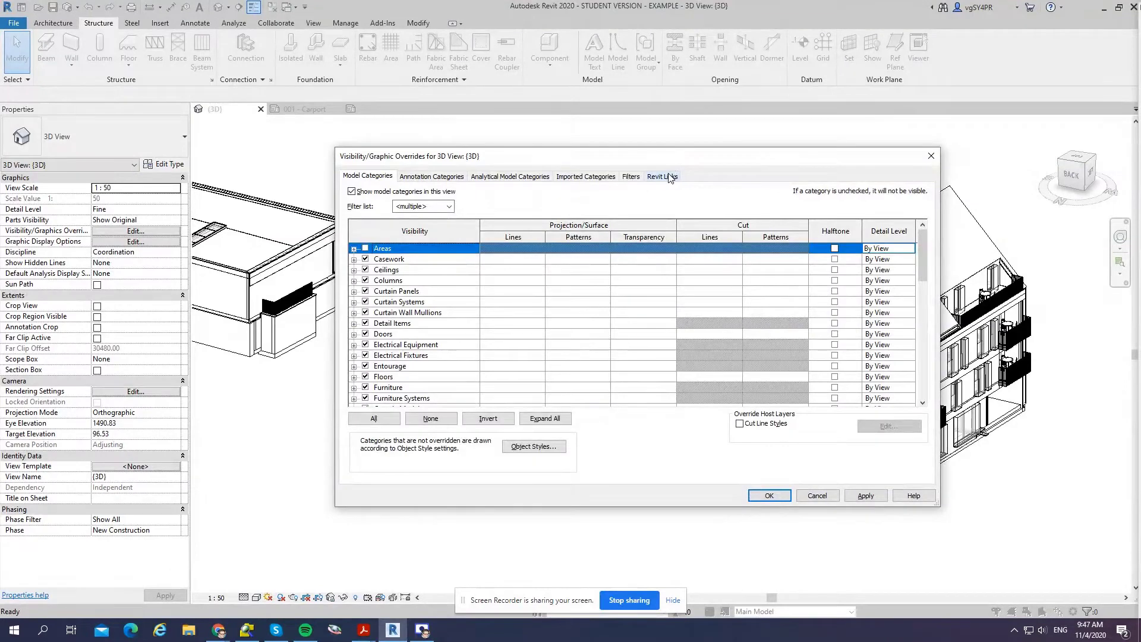
{"action": "left_click", "coordinate": [670, 177]}
{"action": "left_click", "coordinate": [768, 496]}
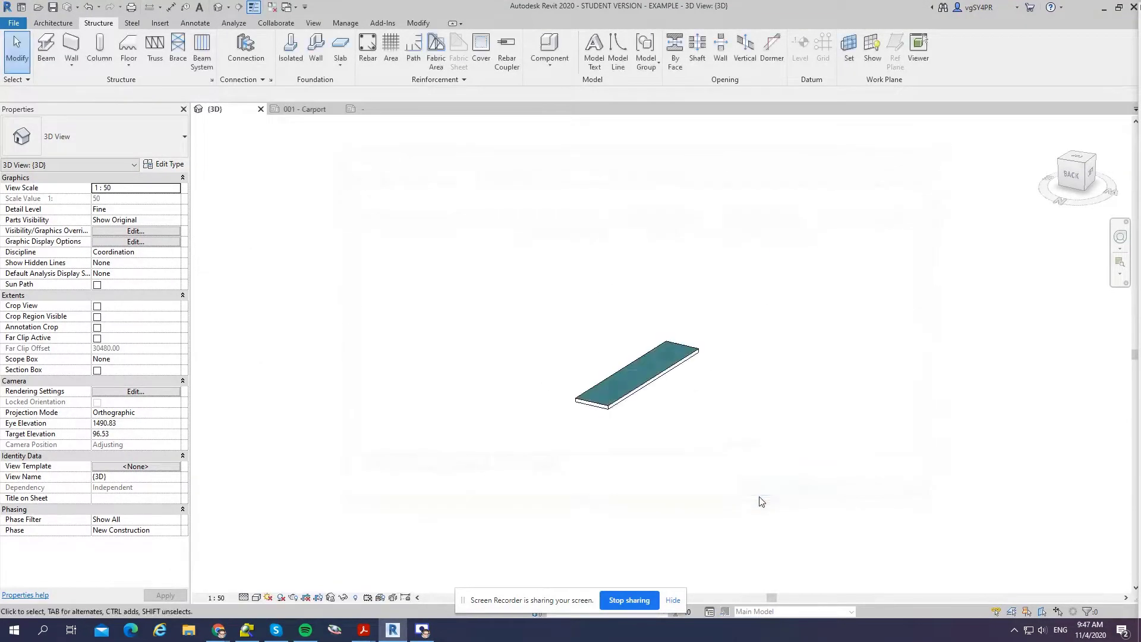
{"action": "scroll", "coordinate": [690, 415], "scroll_direction": "up", "scroll_amount": 3}
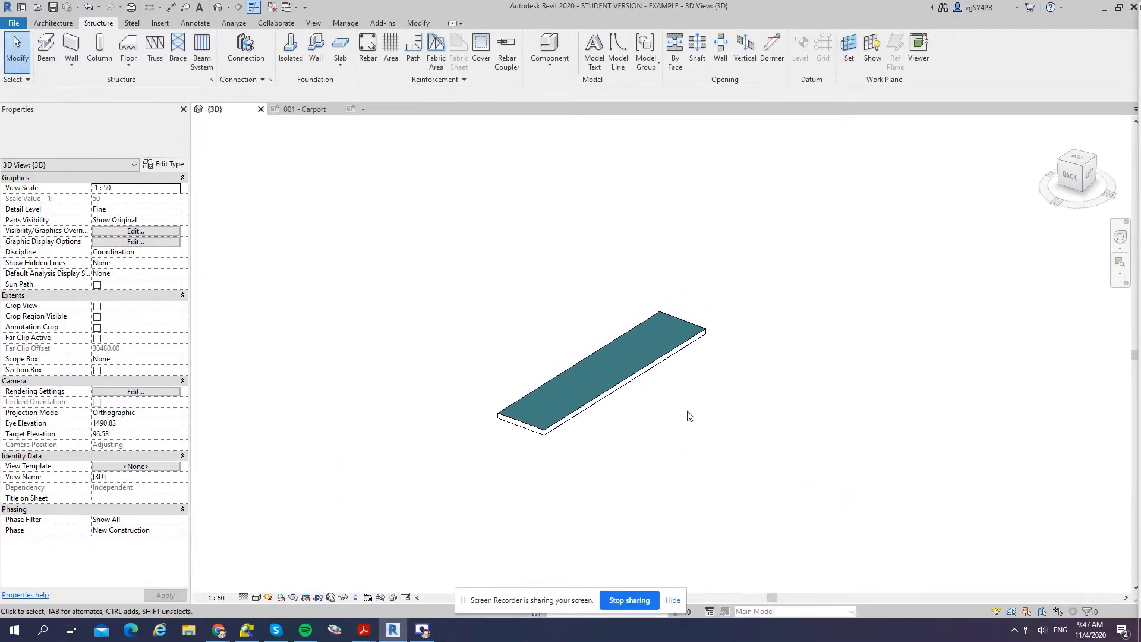
Return to the Carport sheet and delete the span direction symbol from the new floor.
{"action": "left_click", "coordinate": [306, 109]}
{"action": "left_click", "coordinate": [371, 109]}
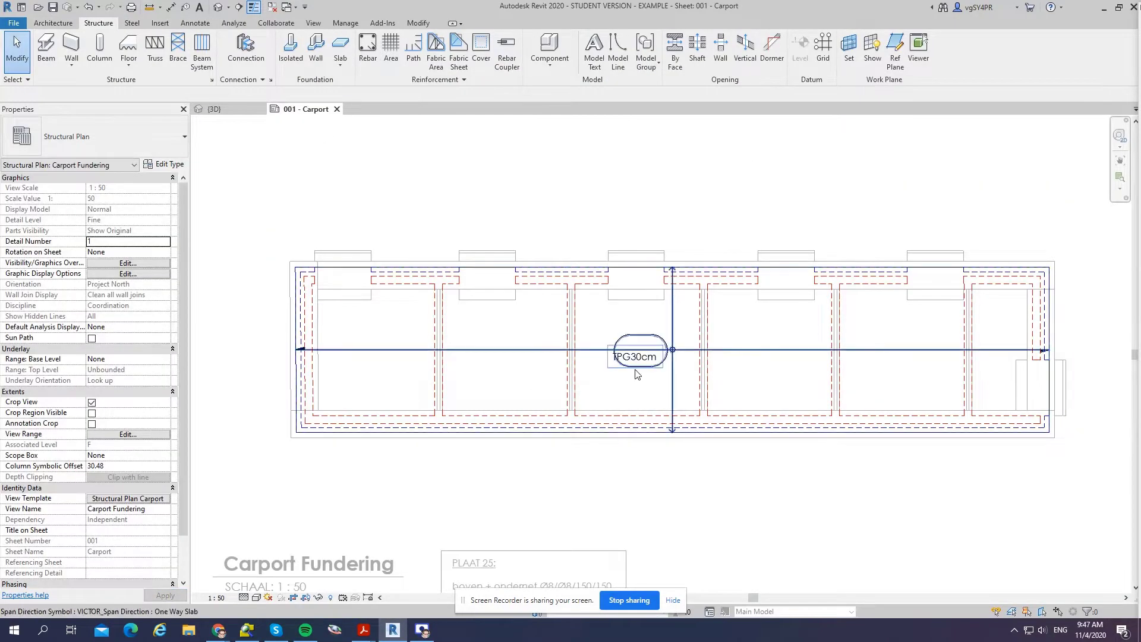
{"action": "left_click", "coordinate": [635, 368]}
{"action": "key", "text": "Escape"}
Tag the carport floor without a leader, placing the tag in the middle of the slab.
{"action": "key", "text": "t"}
{"action": "key", "text": "g"}
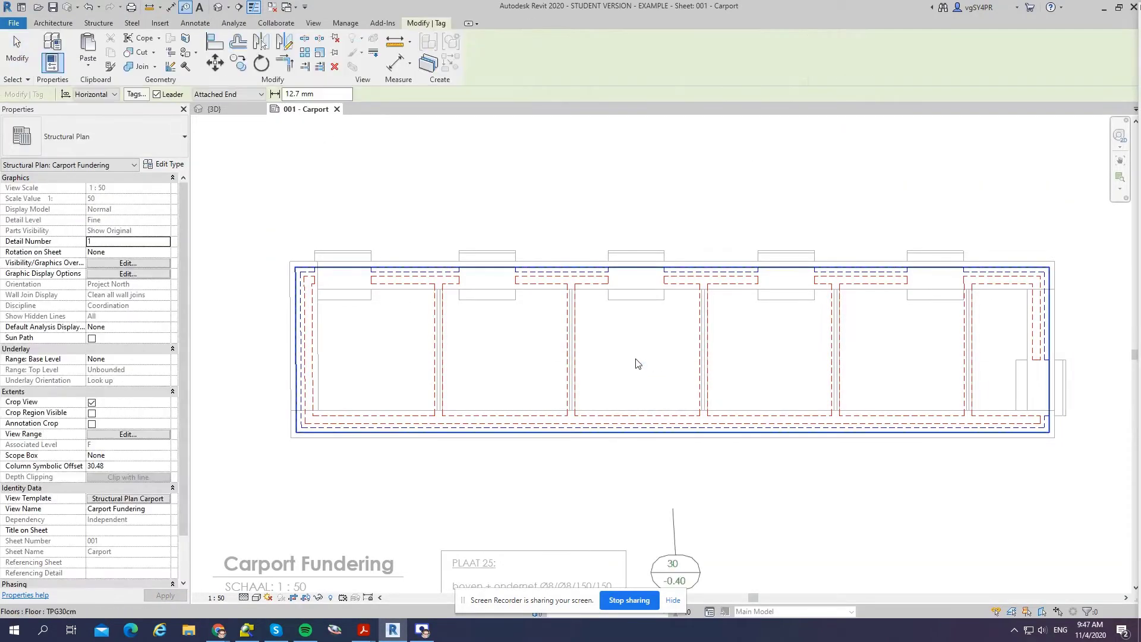
{"action": "left_click", "coordinate": [156, 94]}
{"action": "scroll", "coordinate": [654, 380], "scroll_direction": "up", "scroll_amount": 3}
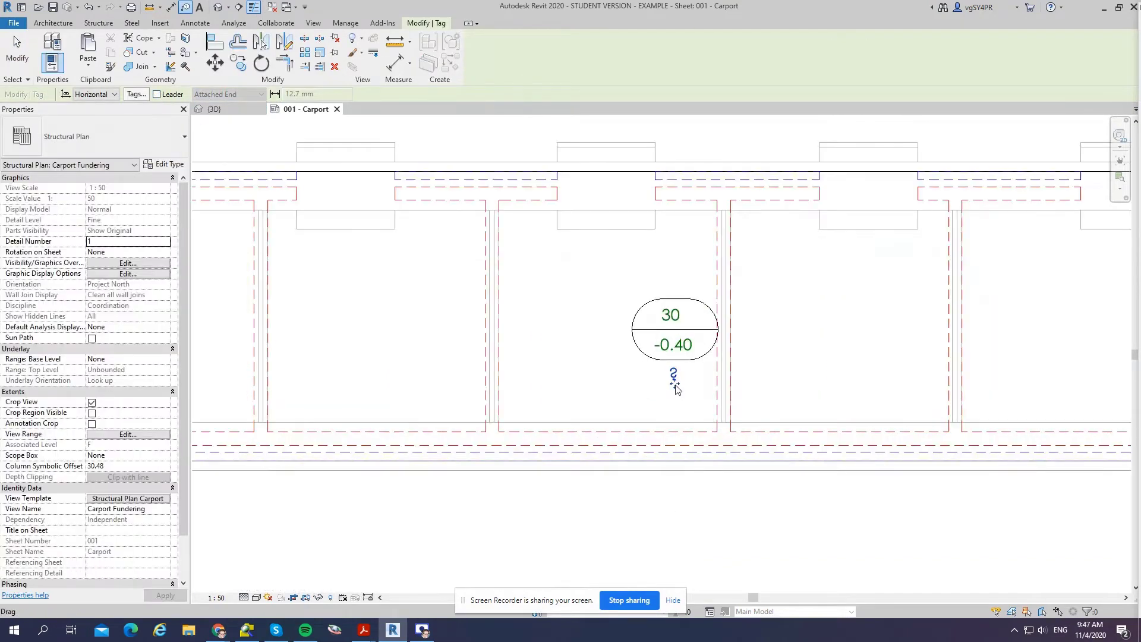
{"action": "left_click_drag", "start_coordinate": [643, 385], "coordinate": [644, 386]}
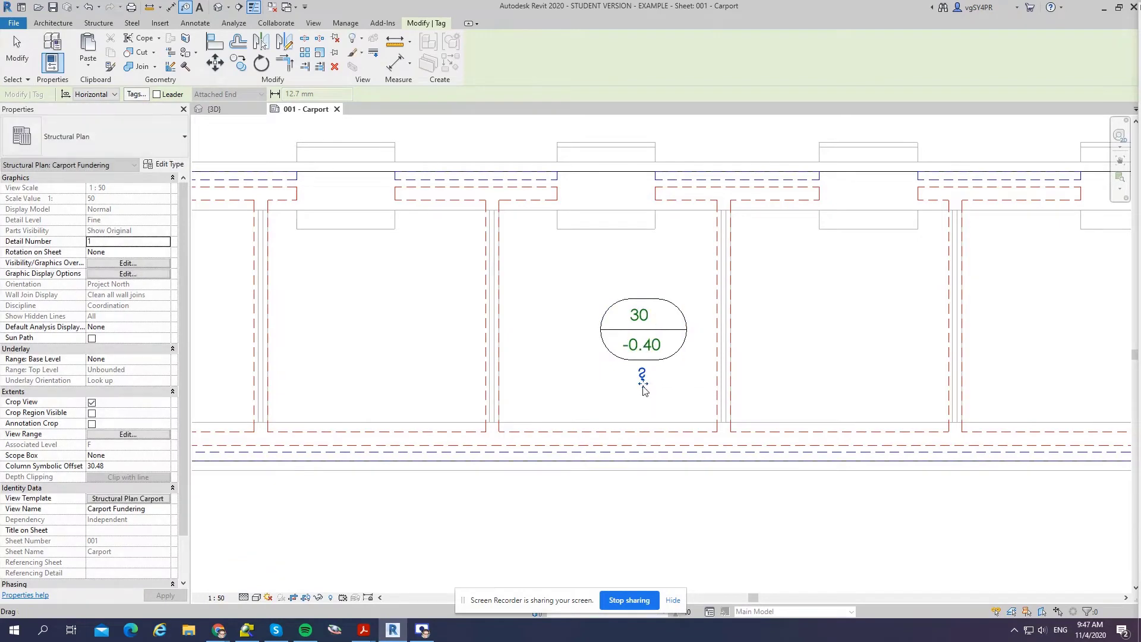
{"action": "key", "text": "Escape"}
Change the carport floor's type to TPG25cm.
{"action": "left_click", "coordinate": [570, 371]}
{"action": "left_click", "coordinate": [90, 144]}
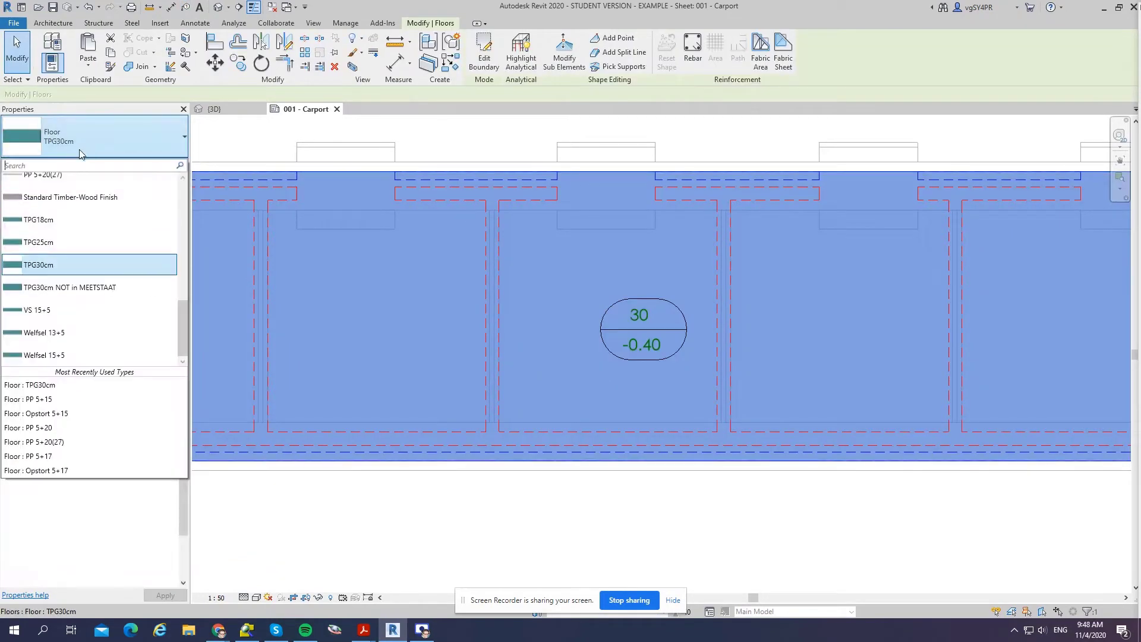
{"action": "left_click", "coordinate": [53, 243]}
{"action": "key", "text": "Escape"}
{"action": "scroll", "coordinate": [730, 357], "scroll_direction": "down", "scroll_amount": 3}
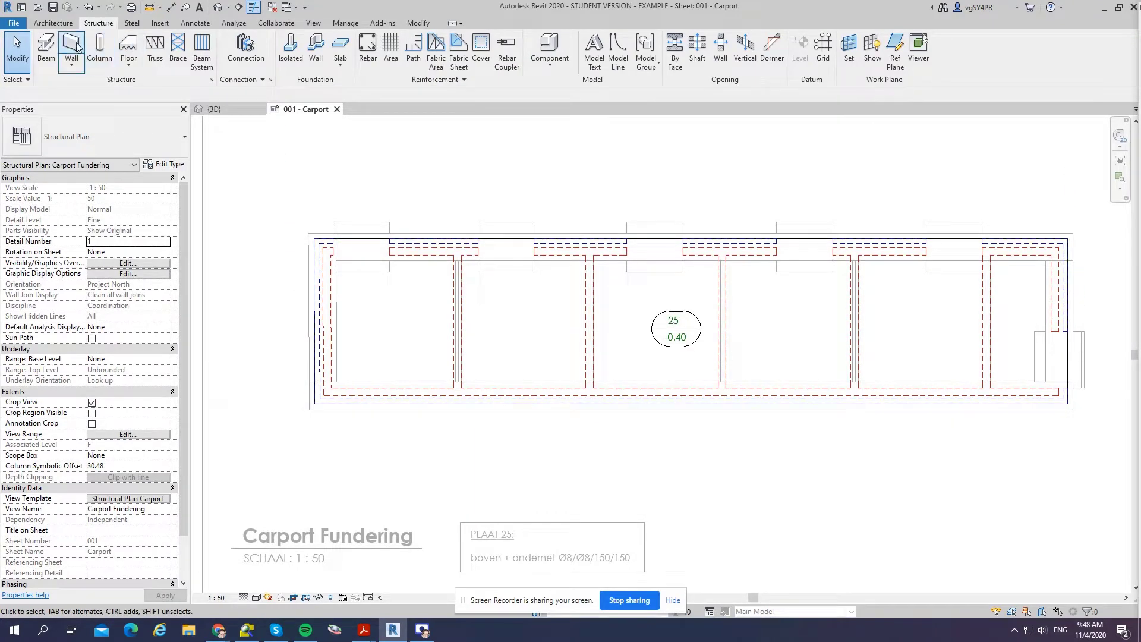
Start a new structural beam using the Concrete-Rectangular Beam type 30x50.
{"action": "left_click", "coordinate": [47, 47]}
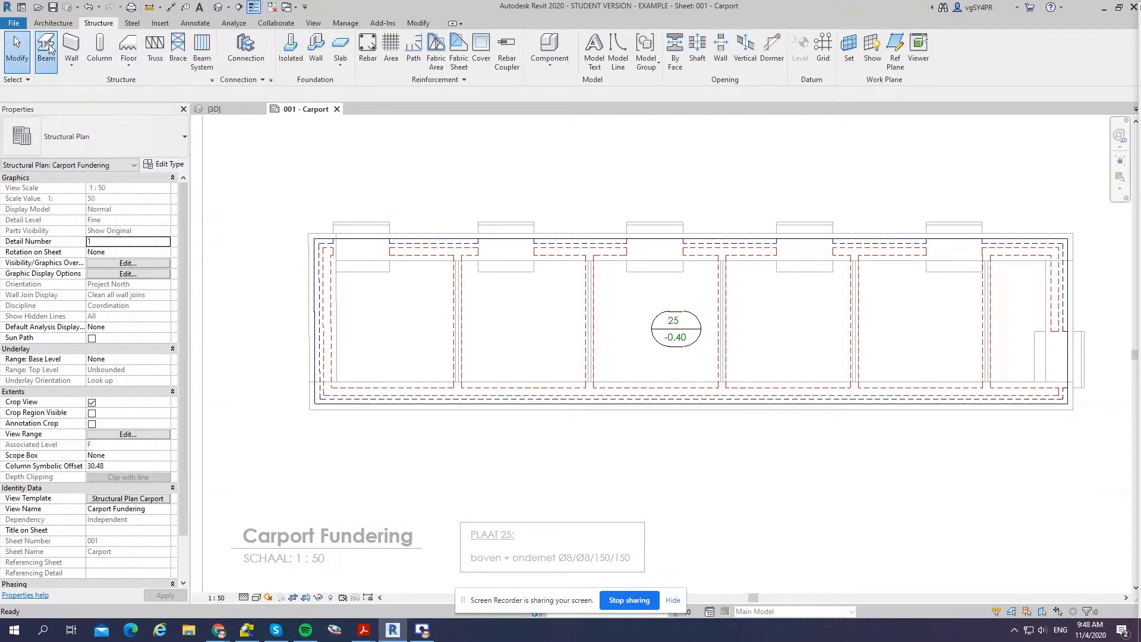
{"action": "left_click", "coordinate": [127, 142]}
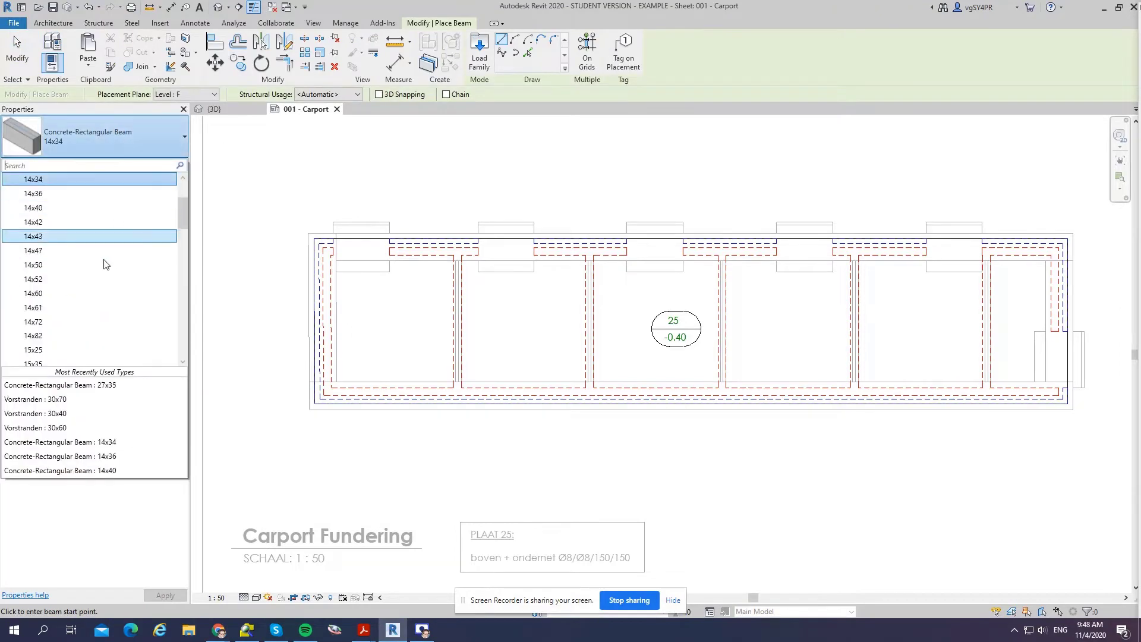
{"action": "scroll", "coordinate": [95, 297], "scroll_direction": "down", "scroll_amount": 10}
{"action": "scroll", "coordinate": [85, 304], "scroll_direction": "up", "scroll_amount": 2}
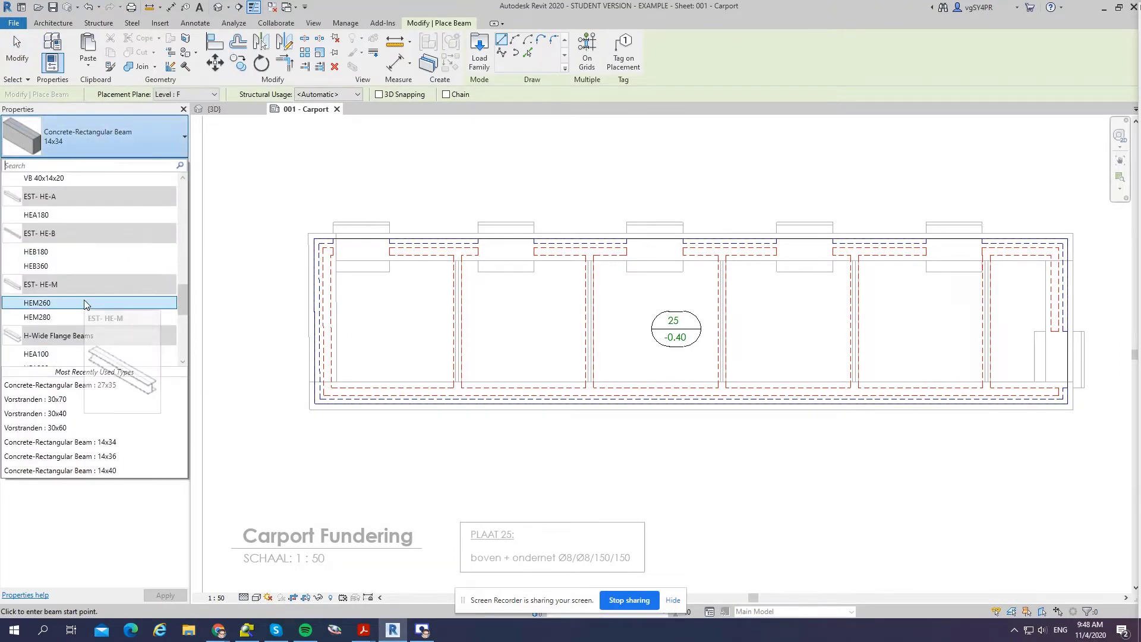
{"action": "scroll", "coordinate": [130, 290], "scroll_direction": "up", "scroll_amount": 5}
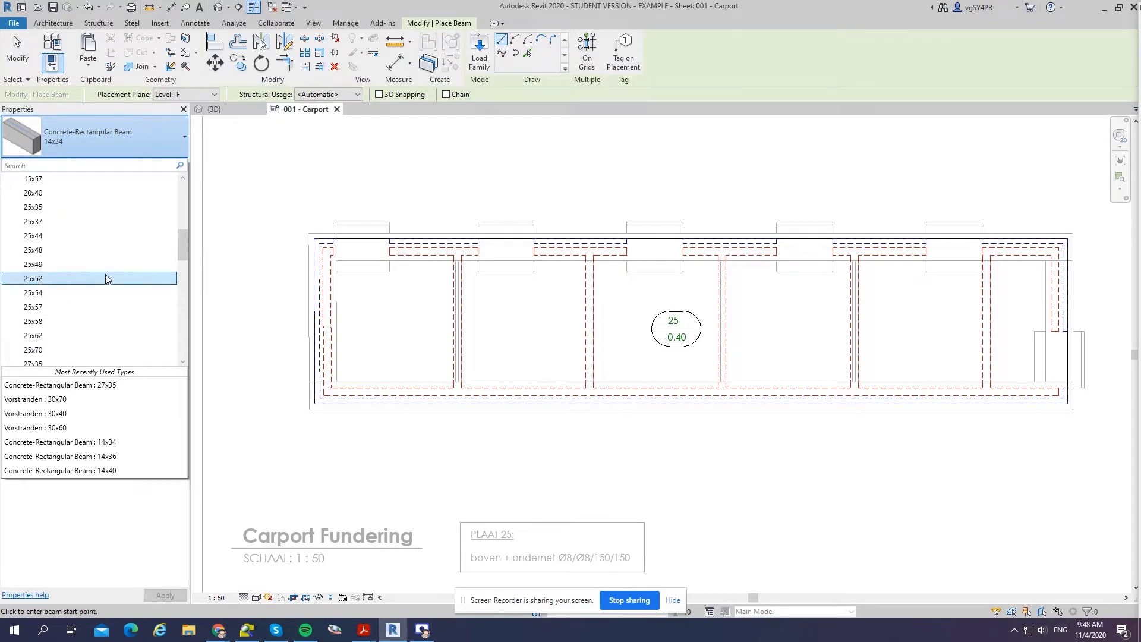
{"action": "scroll", "coordinate": [57, 327], "scroll_direction": "down", "scroll_amount": 2}
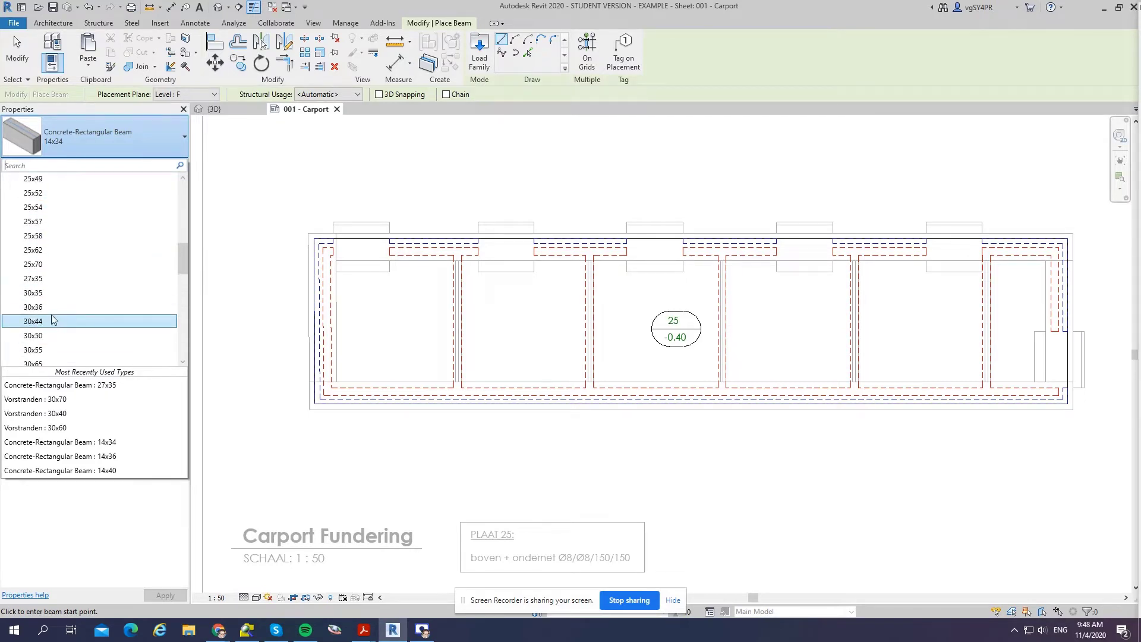
{"action": "left_click", "coordinate": [42, 335]}
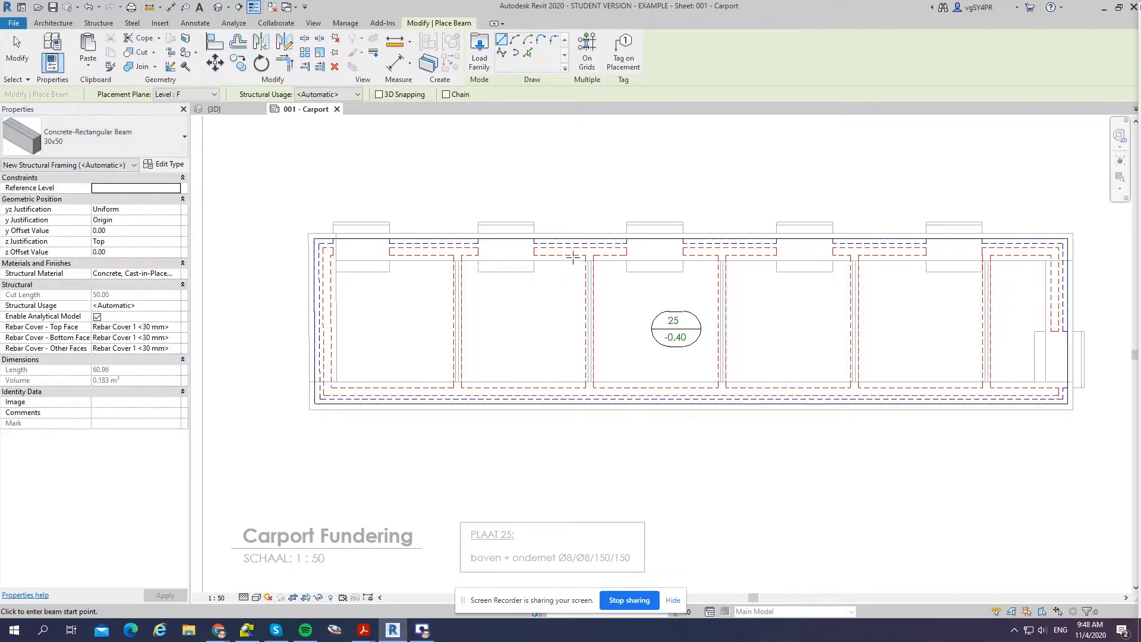
Draw a horizontal 30x50 beam about 320 cm long just above the carport slab in the plan.
{"action": "scroll", "coordinate": [573, 257], "scroll_direction": "up", "scroll_amount": 4}
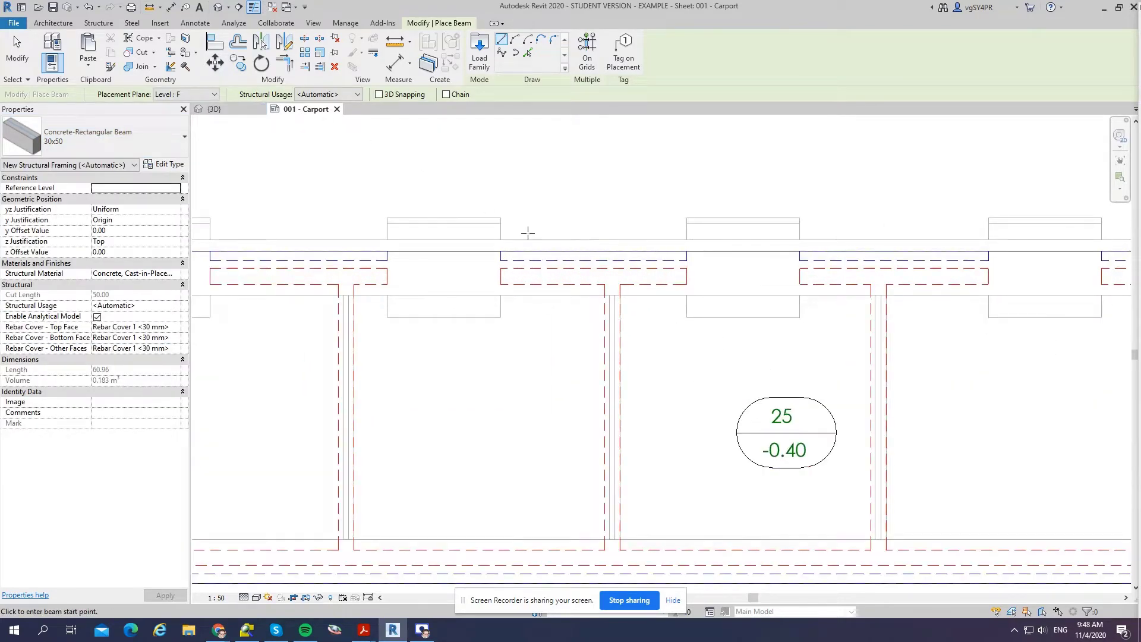
{"action": "scroll", "coordinate": [533, 226], "scroll_direction": "down", "scroll_amount": 2}
{"action": "left_click", "coordinate": [538, 206]}
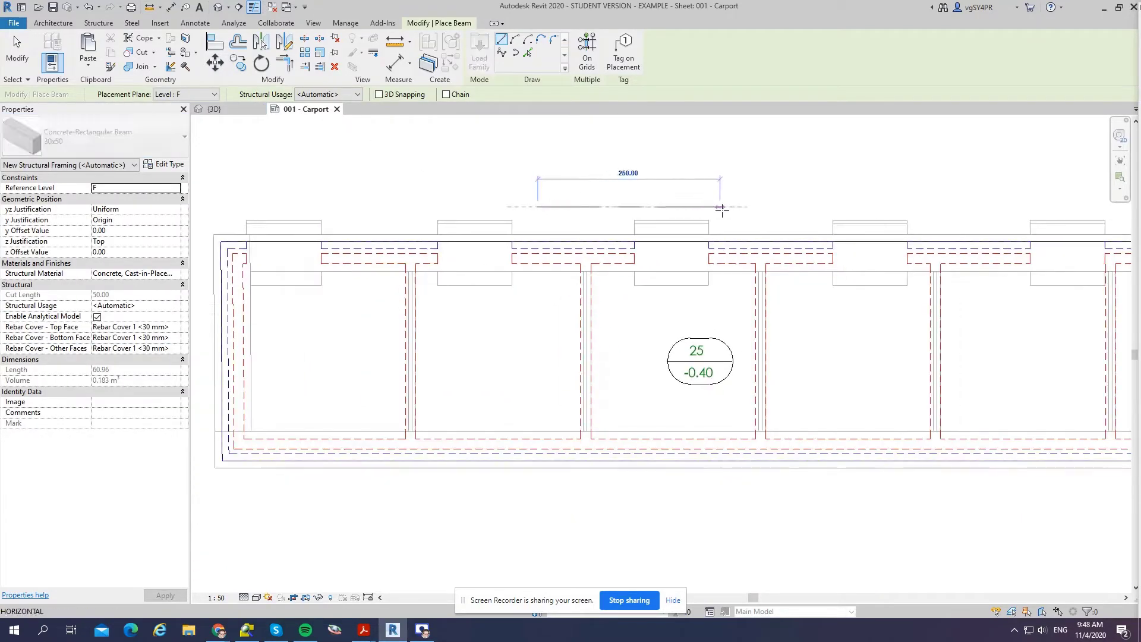
{"action": "left_click", "coordinate": [771, 206]}
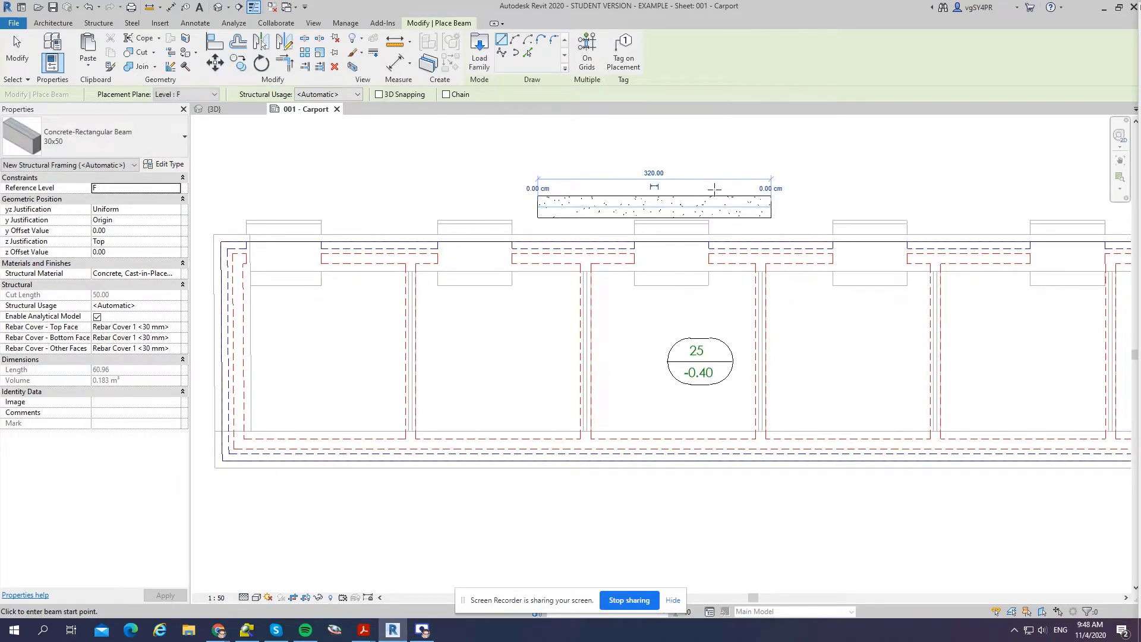
{"action": "key", "text": "Escape"}
{"action": "key", "text": "Escape"}
Disallow joins at both ends of the new 30x50 beam.
{"action": "left_click", "coordinate": [702, 202]}
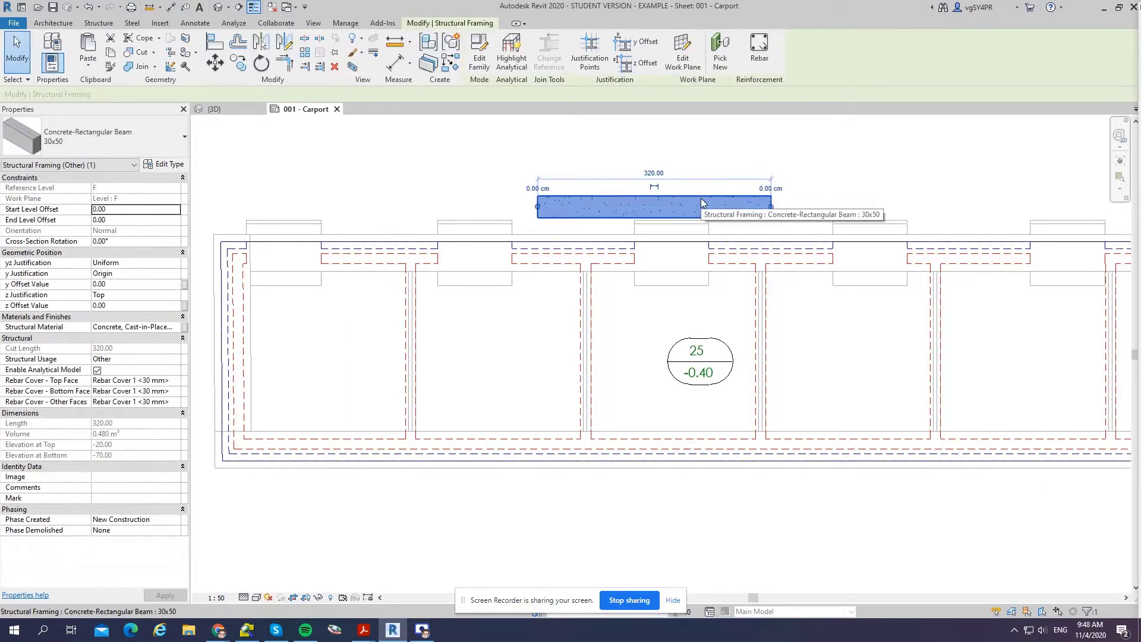
{"action": "right_click", "coordinate": [539, 208]}
{"action": "left_click", "coordinate": [577, 294]}
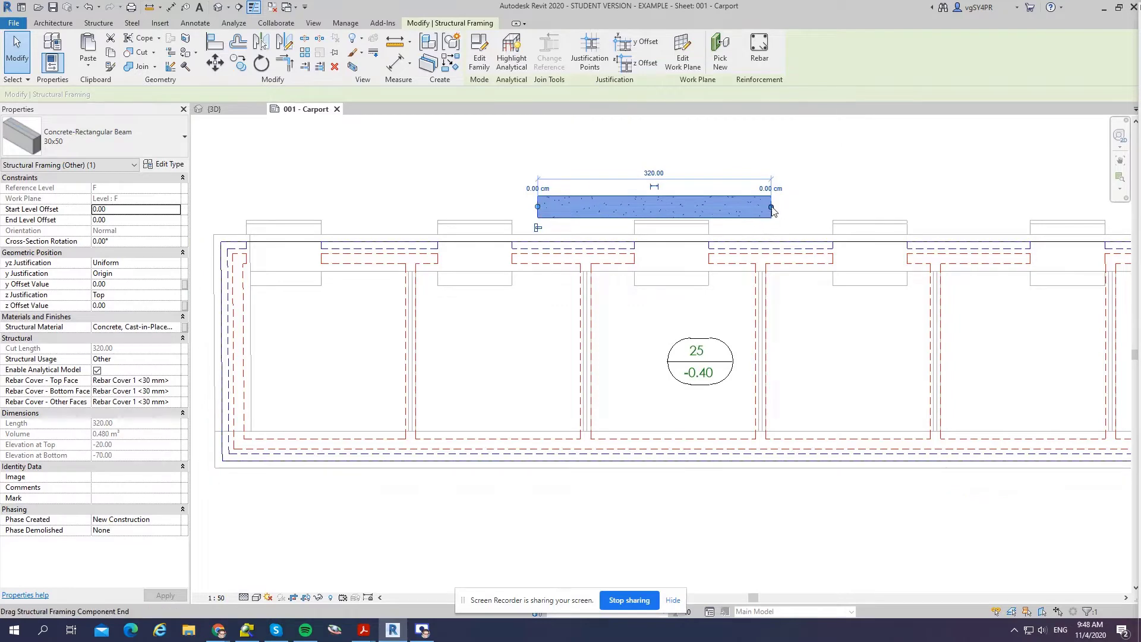
{"action": "right_click", "coordinate": [771, 208]}
{"action": "left_click", "coordinate": [807, 293]}
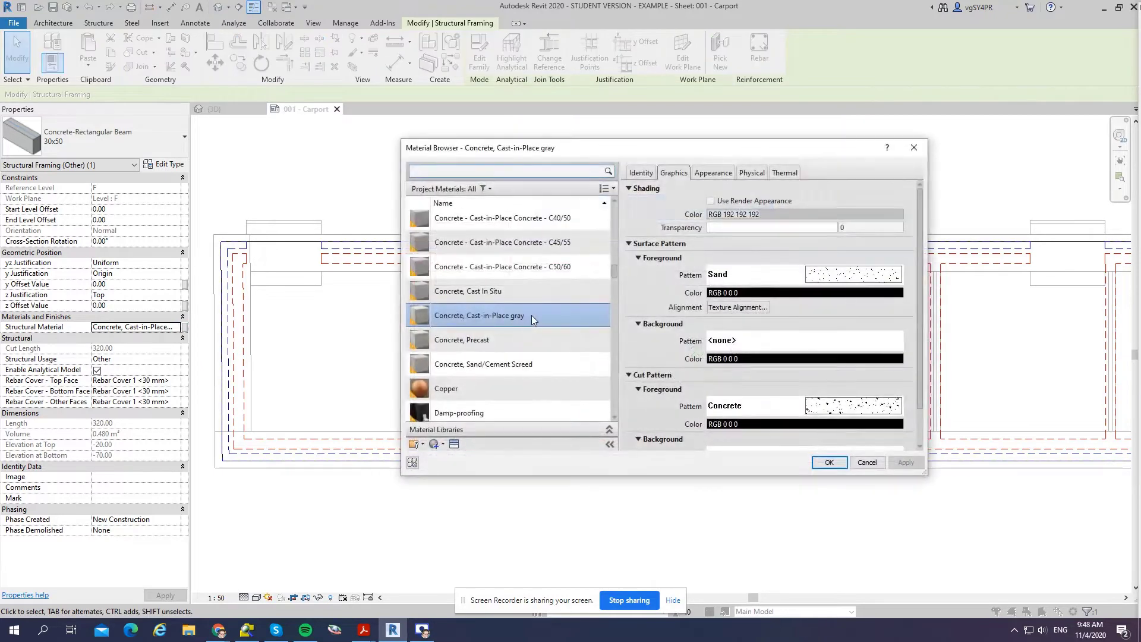
Set the new beam's structural material to Concrete - Cast-in-Place Concrete - C25/30.
{"action": "scroll", "coordinate": [550, 295], "scroll_direction": "up", "scroll_amount": 5}
{"action": "scroll", "coordinate": [614, 237], "scroll_direction": "up", "scroll_amount": 3}
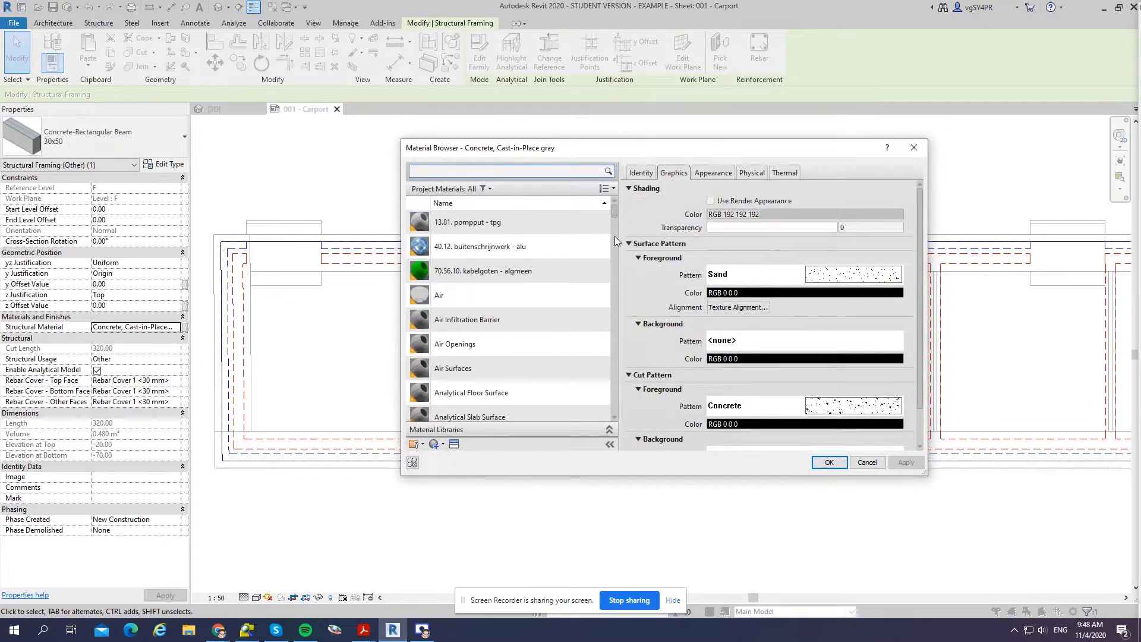
{"action": "left_click_drag", "start_coordinate": [612, 213], "coordinate": [601, 272]}
{"action": "scroll", "coordinate": [544, 357], "scroll_direction": "down", "scroll_amount": 1}
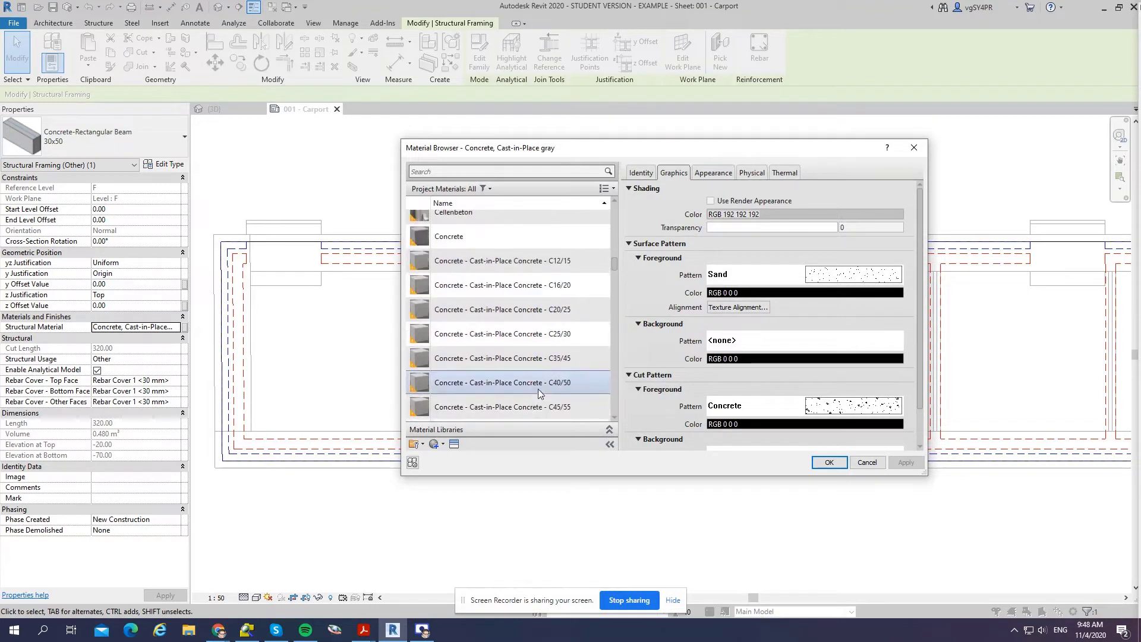
{"action": "left_click", "coordinate": [543, 335]}
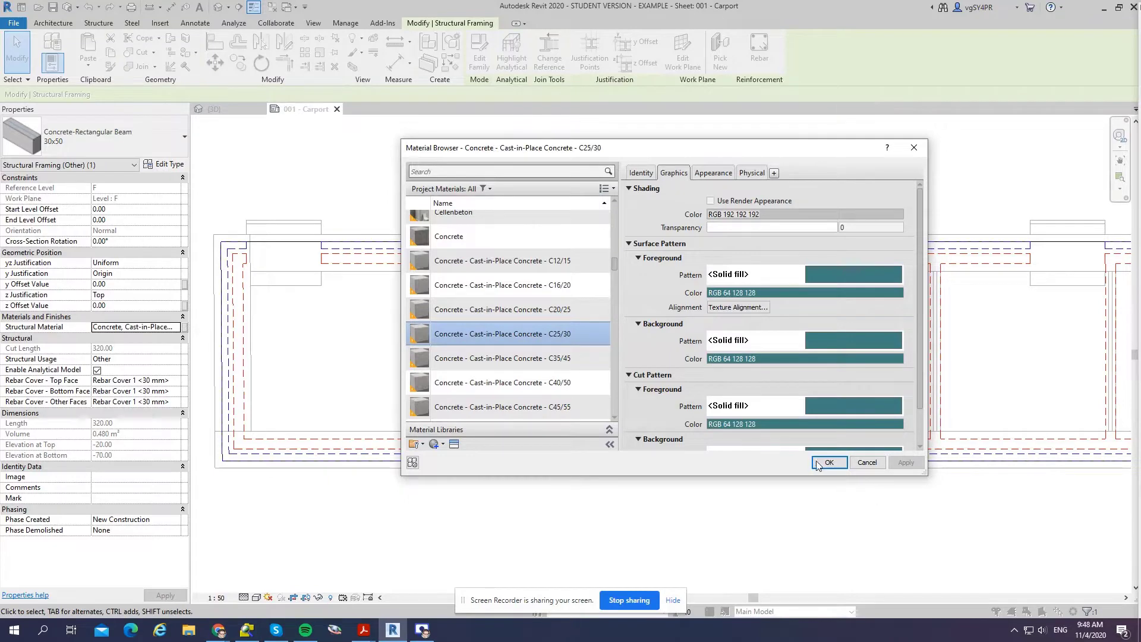
{"action": "left_click", "coordinate": [817, 465]}
{"action": "left_click", "coordinate": [635, 161]}
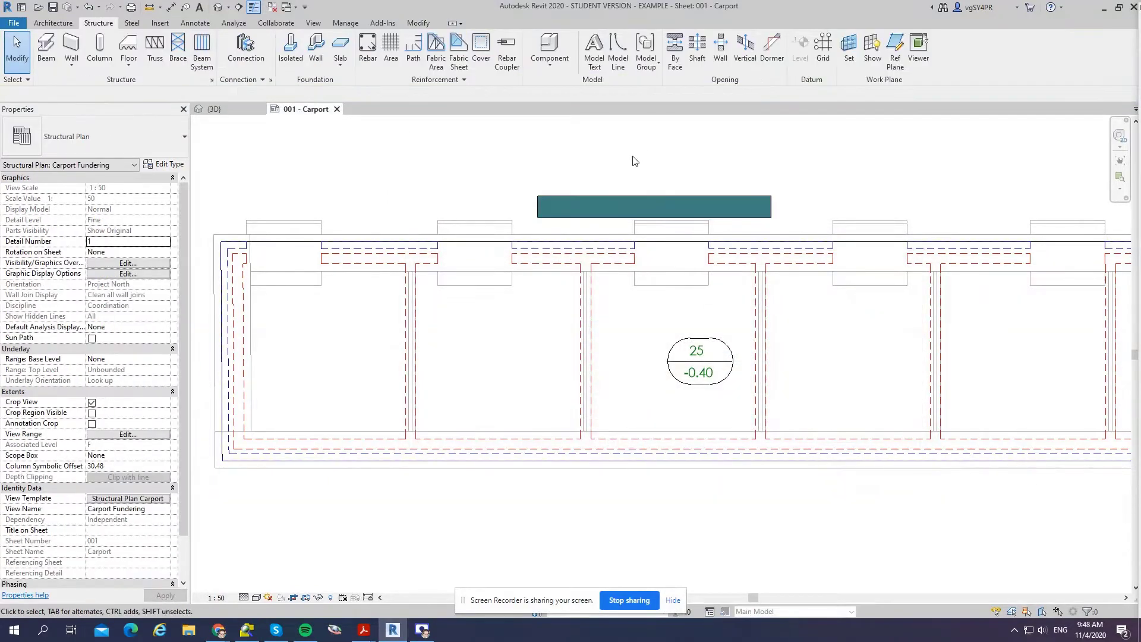
Align the beam's upper face with the upper edge of the carport slab.
{"action": "left_click", "coordinate": [418, 23]}
{"action": "left_click", "coordinate": [215, 42]}
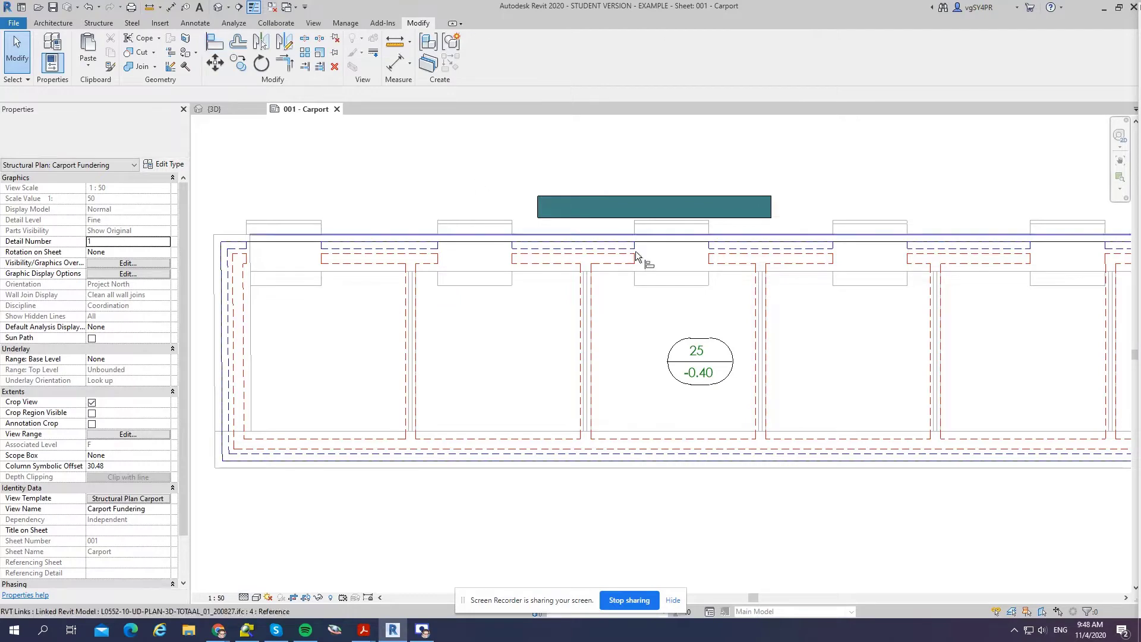
{"action": "left_click", "coordinate": [677, 197]}
{"action": "scroll", "coordinate": [469, 258], "scroll_direction": "down", "scroll_amount": 4}
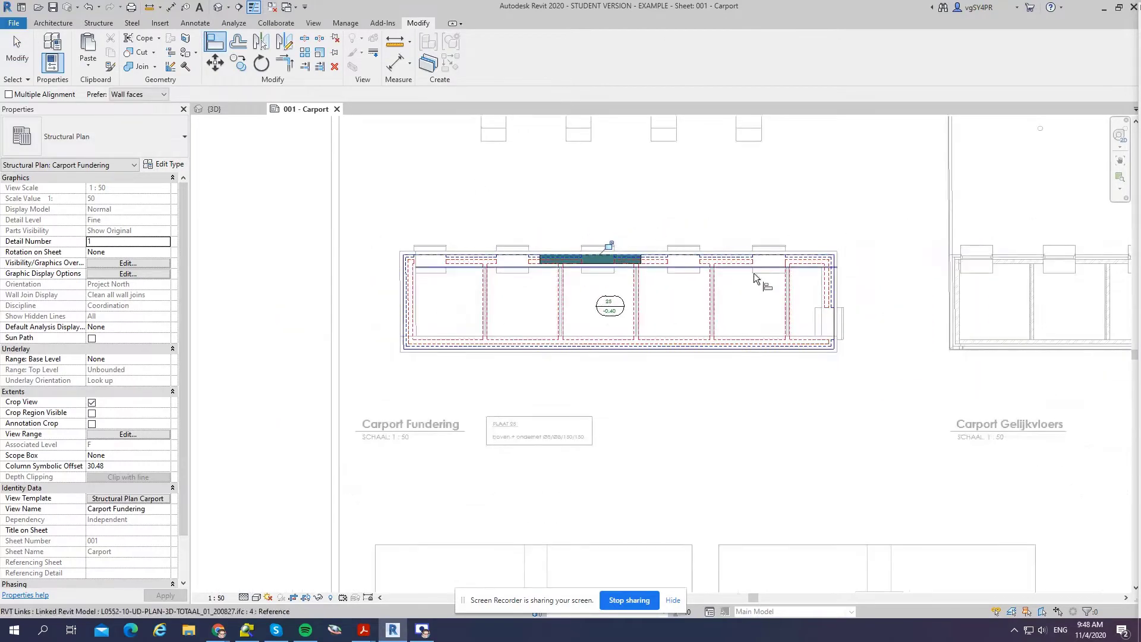
{"action": "scroll", "coordinate": [754, 273], "scroll_direction": "up", "scroll_amount": 2}
{"action": "key", "text": "Escape"}
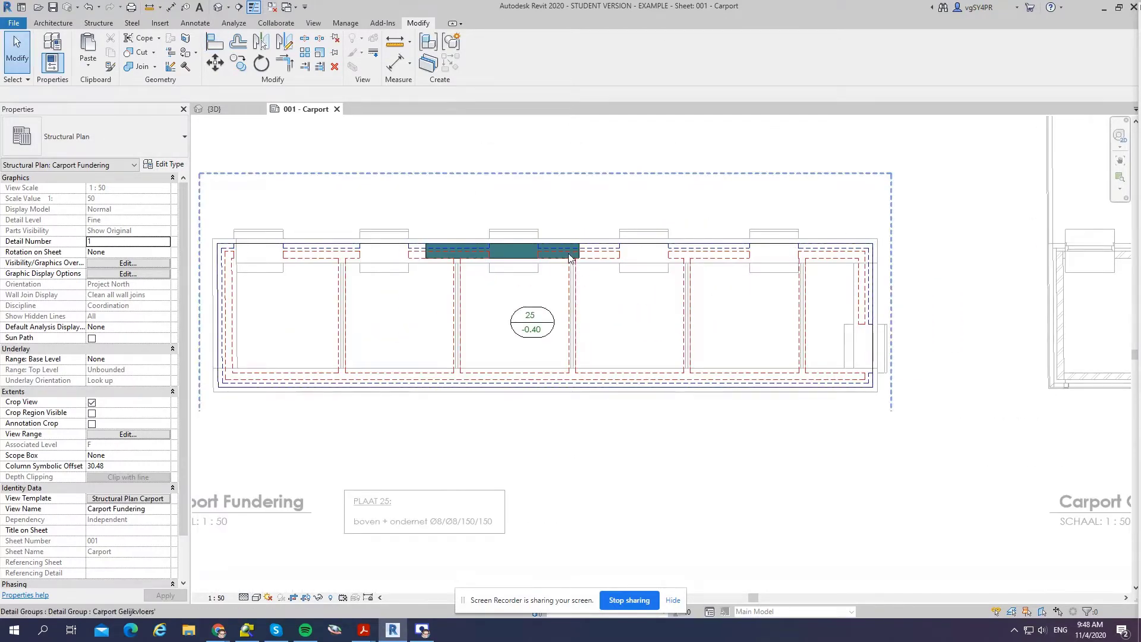
Copy the beam about 650 cm to the right along the slab's upper edge, past the upper-right corner.
{"action": "left_click", "coordinate": [515, 255]}
{"action": "key", "text": "c"}
{"action": "key", "text": "o"}
{"action": "left_click", "coordinate": [526, 228]}
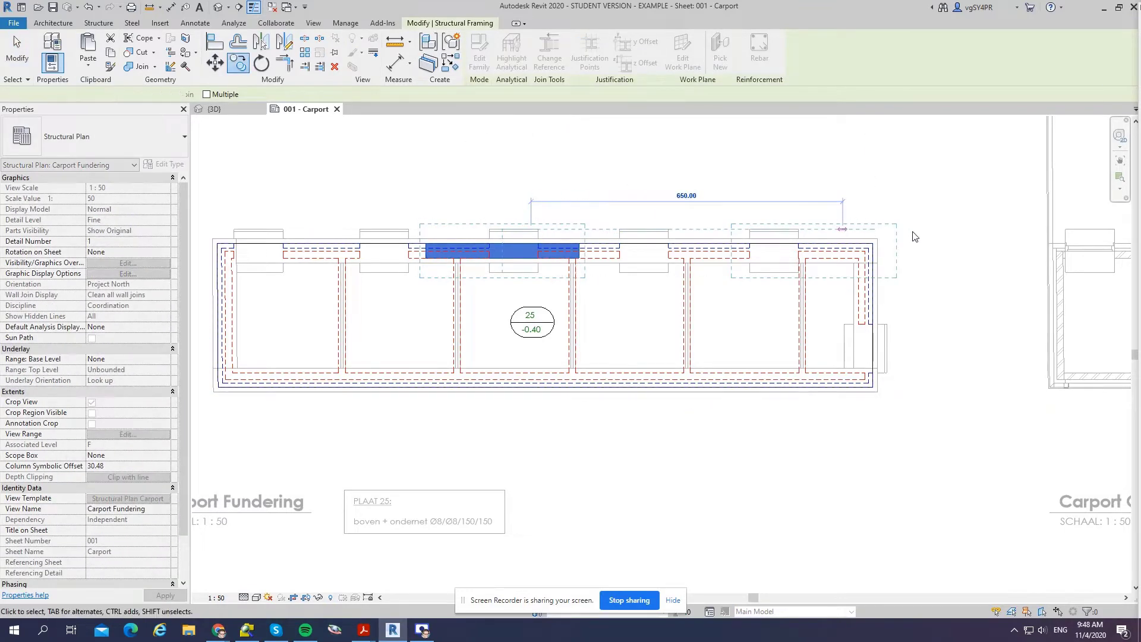
{"action": "left_click", "coordinate": [915, 237]}
{"action": "scroll", "coordinate": [915, 235], "scroll_direction": "up", "scroll_amount": 2}
Mirror a copy of the right-hand beam about a diagonal axis through the slab's upper-right corner, forming the right edge beam.
{"action": "left_click", "coordinate": [284, 43]}
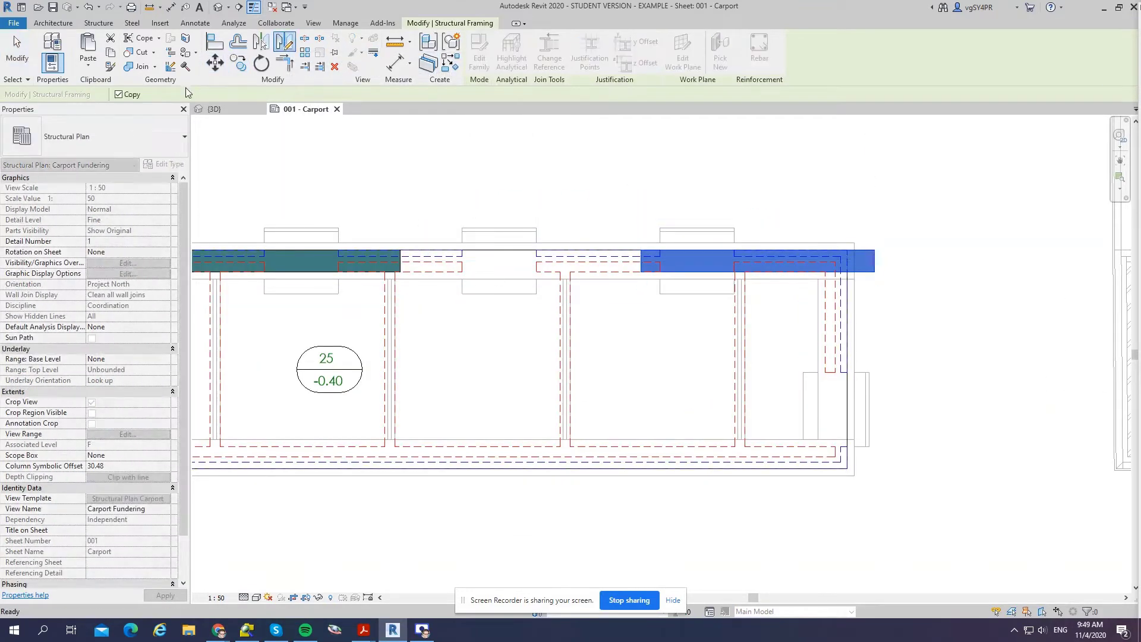
{"action": "scroll", "coordinate": [882, 264], "scroll_direction": "up", "scroll_amount": 2}
{"action": "left_click", "coordinate": [822, 241]}
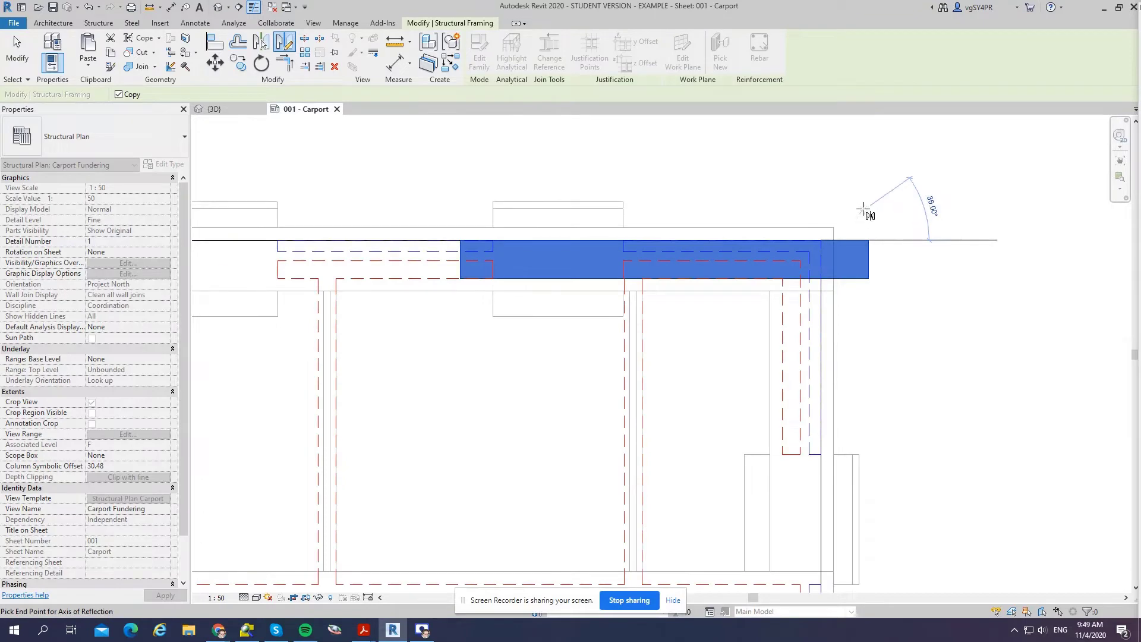
{"action": "left_click", "coordinate": [863, 202]}
{"action": "scroll", "coordinate": [871, 197], "scroll_direction": "down", "scroll_amount": 4}
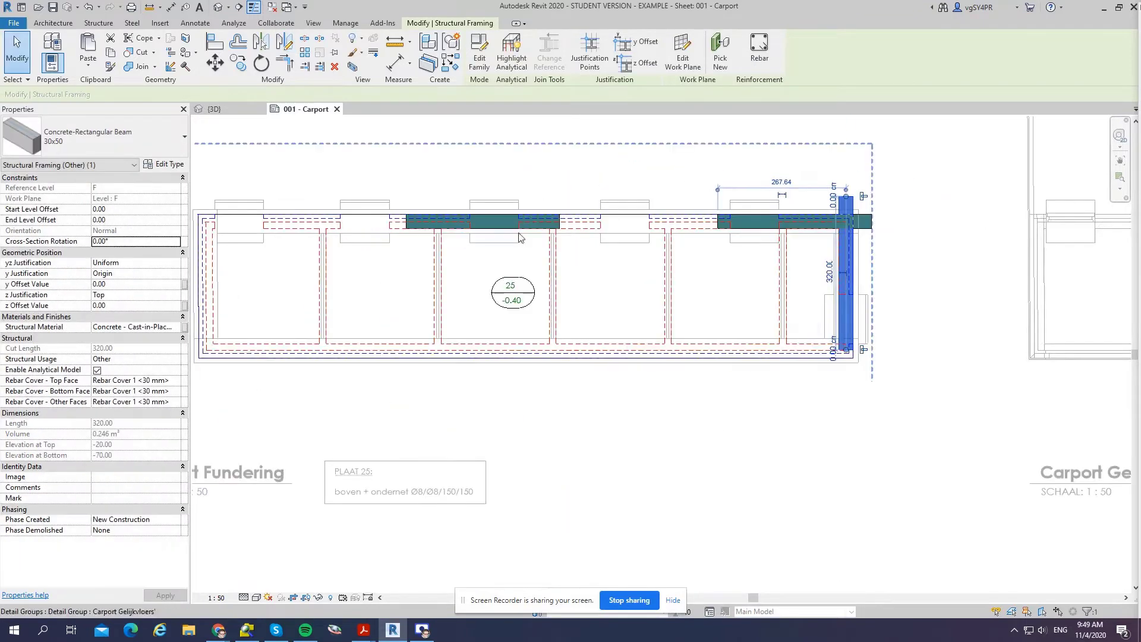
Delete the original beam in the middle of the slab's upper edge.
{"action": "key", "text": "Escape"}
{"action": "left_click", "coordinate": [542, 229]}
{"action": "key", "text": "Delete"}
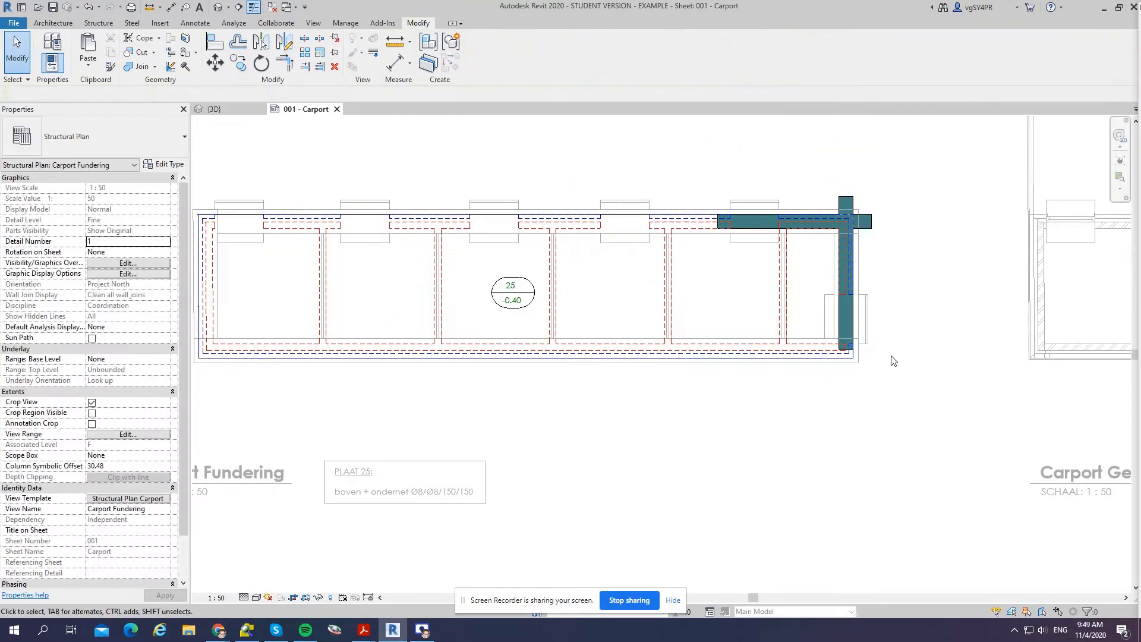
Mirror a copy of the right edge beam about a 45° axis through the slab's lower-right corner, forming the lower edge beam.
{"action": "scroll", "coordinate": [889, 357], "scroll_direction": "up", "scroll_amount": 2}
{"action": "left_click", "coordinate": [808, 260]}
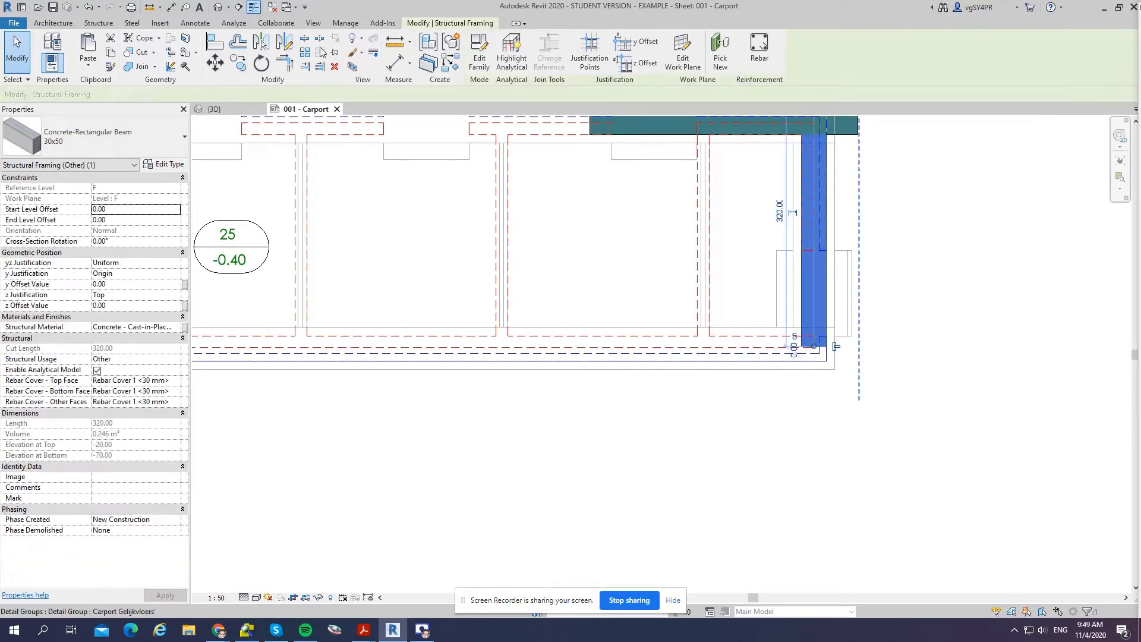
{"action": "left_click", "coordinate": [285, 42]}
{"action": "scroll", "coordinate": [839, 368], "scroll_direction": "up", "scroll_amount": 2}
{"action": "left_click", "coordinate": [817, 355]}
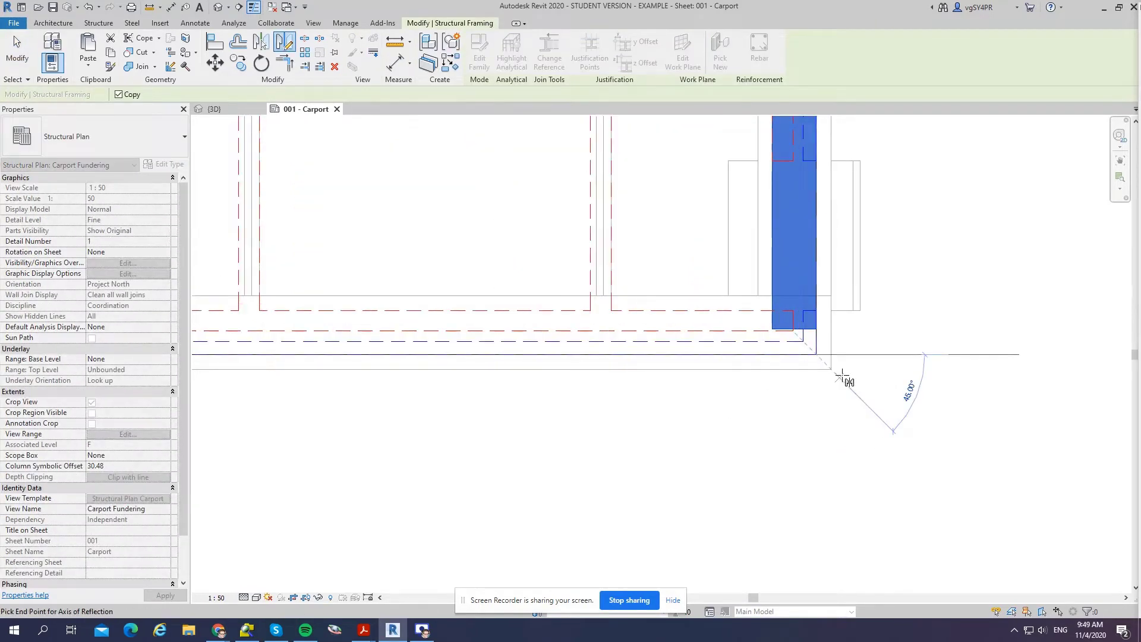
{"action": "left_click", "coordinate": [842, 377]}
{"action": "scroll", "coordinate": [856, 377], "scroll_direction": "down", "scroll_amount": 2}
{"action": "scroll", "coordinate": [902, 365], "scroll_direction": "up", "scroll_amount": 1}
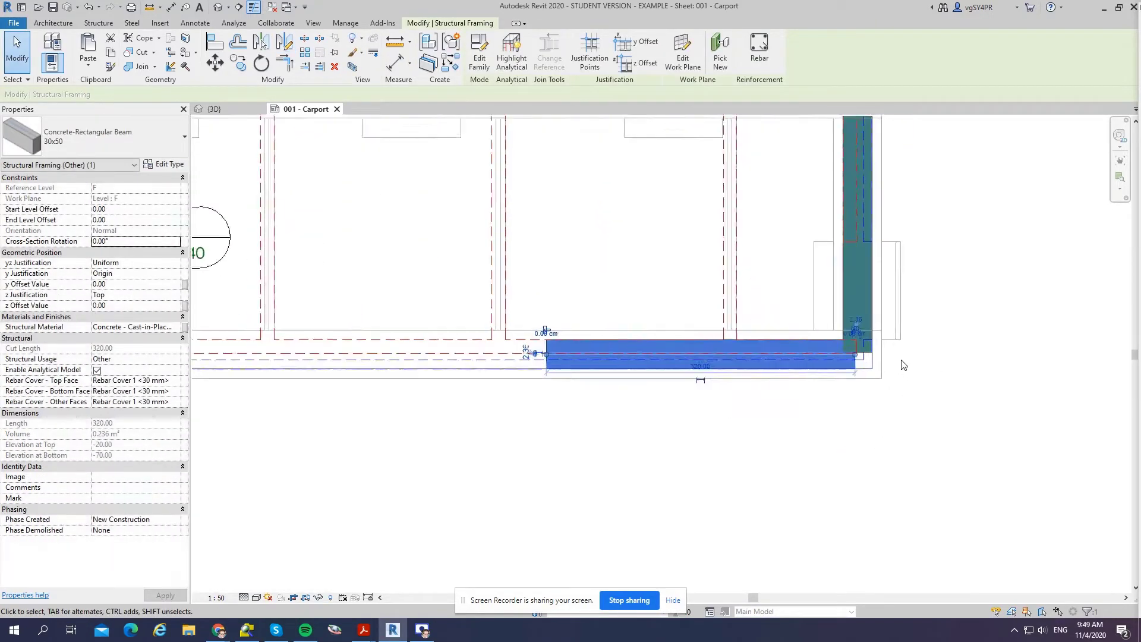
Trim the lower beam to the right beam's inner face and extend the right beam to the slab's lower edge.
{"action": "scroll", "coordinate": [901, 365], "scroll_direction": "up", "scroll_amount": 2}
{"action": "left_click", "coordinate": [304, 66]}
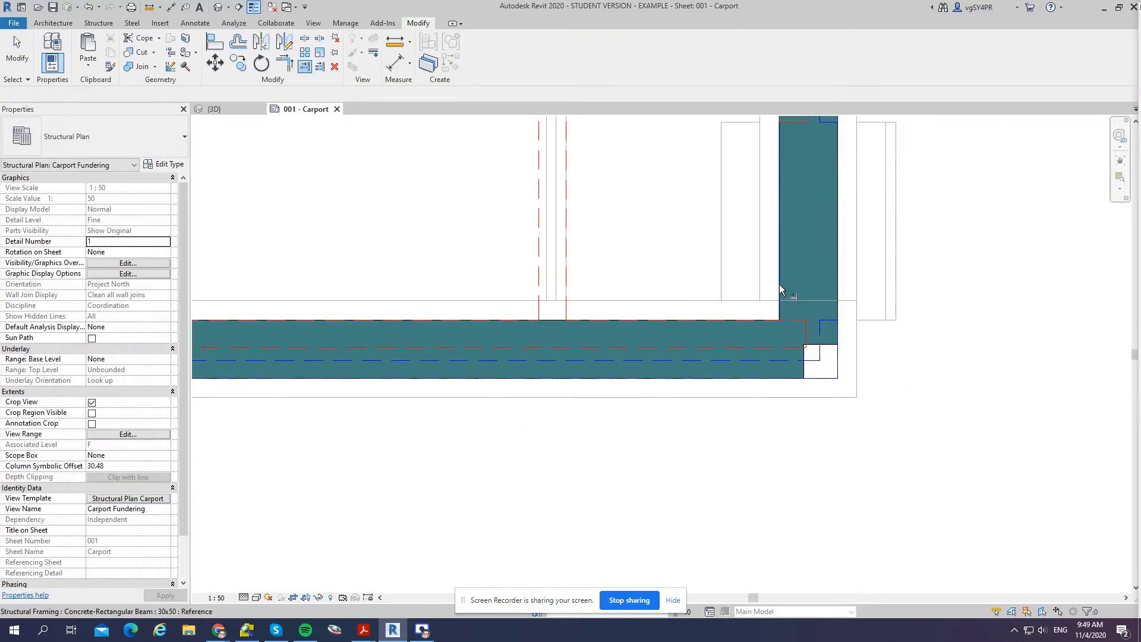
{"action": "left_click", "coordinate": [772, 379]}
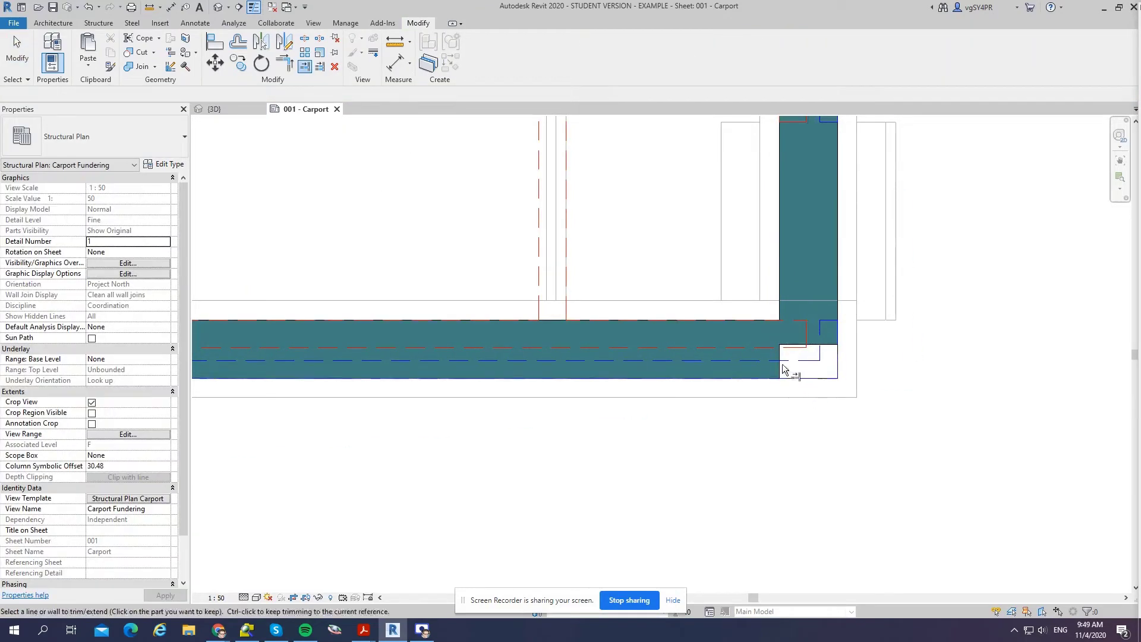
{"action": "left_click", "coordinate": [784, 341]}
Trim the upper beam to the right beam's inner face and cut the right beam off at the upper beam's outer face.
{"action": "scroll", "coordinate": [829, 442], "scroll_direction": "down", "scroll_amount": 4}
{"action": "scroll", "coordinate": [814, 304], "scroll_direction": "up", "scroll_amount": 4}
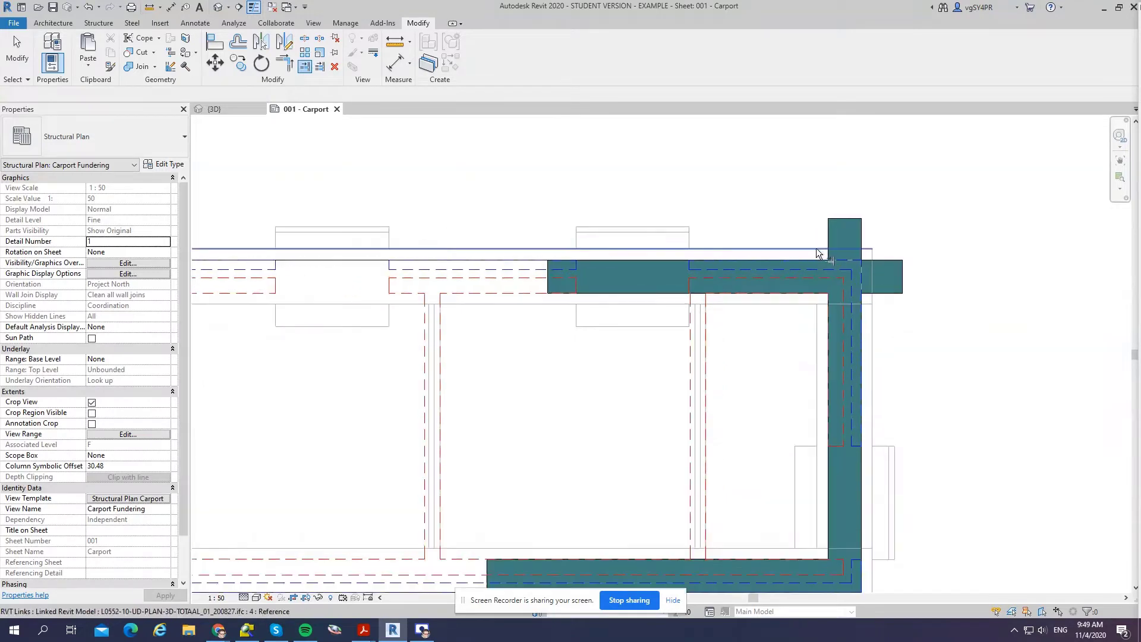
{"action": "left_click", "coordinate": [840, 356]}
{"action": "left_click", "coordinate": [832, 308]}
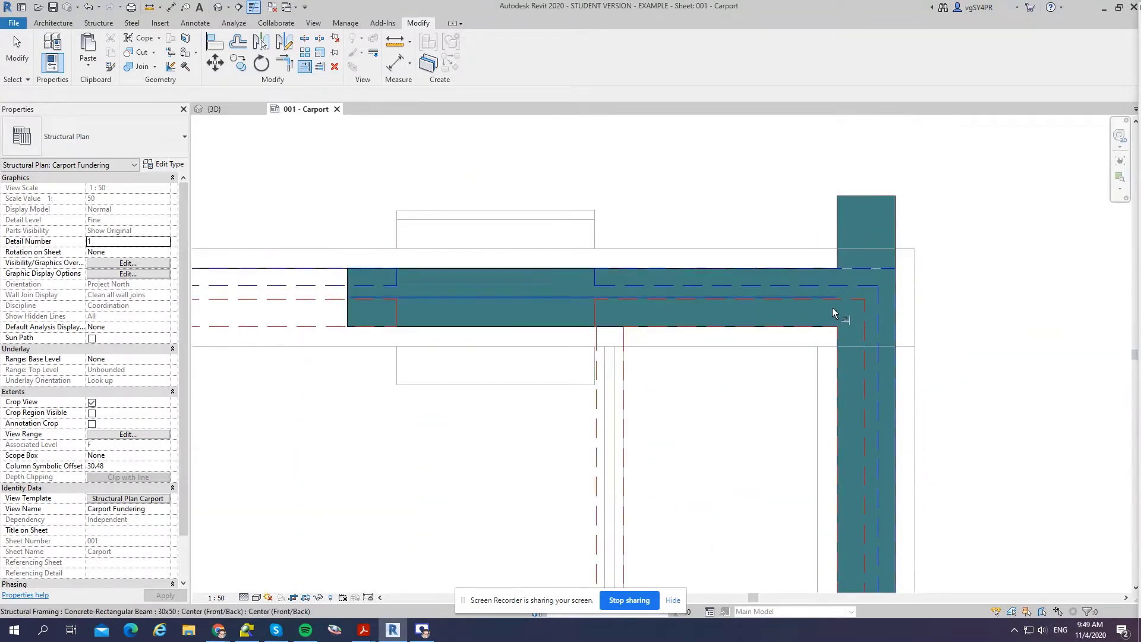
{"action": "left_click", "coordinate": [829, 269]}
{"action": "left_click", "coordinate": [866, 333]}
{"action": "scroll", "coordinate": [933, 316], "scroll_direction": "down", "scroll_amount": 4}
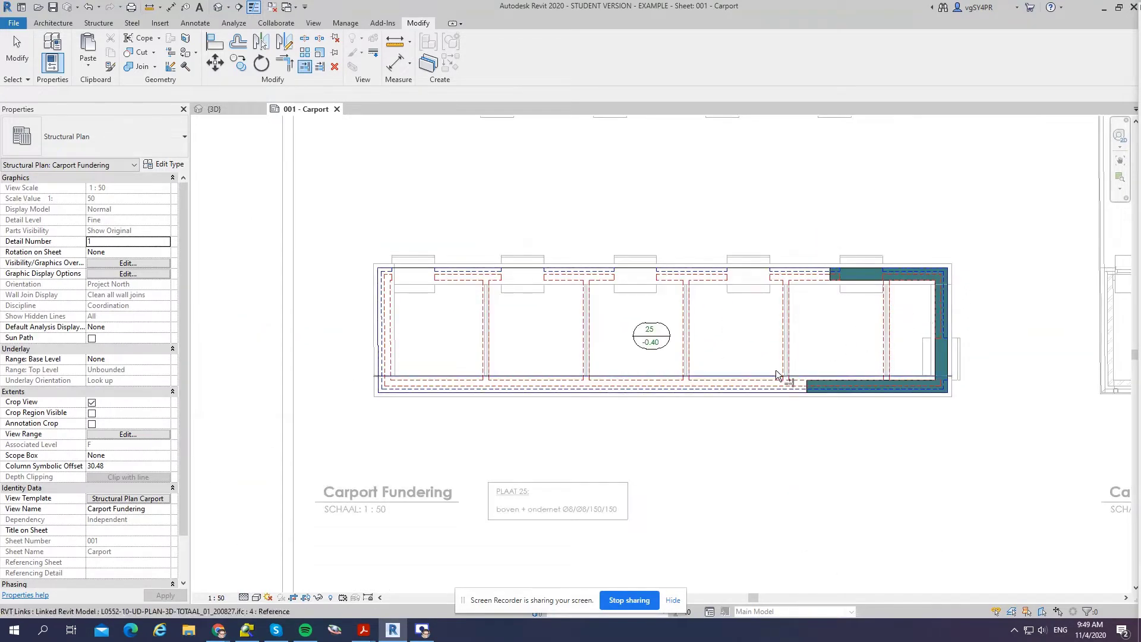
Copy the right edge beam about 1240 cm to the left, near the slab's left end.
{"action": "key", "text": "Escape"}
{"action": "left_click", "coordinate": [943, 350]}
{"action": "key", "text": "c"}
{"action": "key", "text": "o"}
{"action": "left_click", "coordinate": [942, 349]}
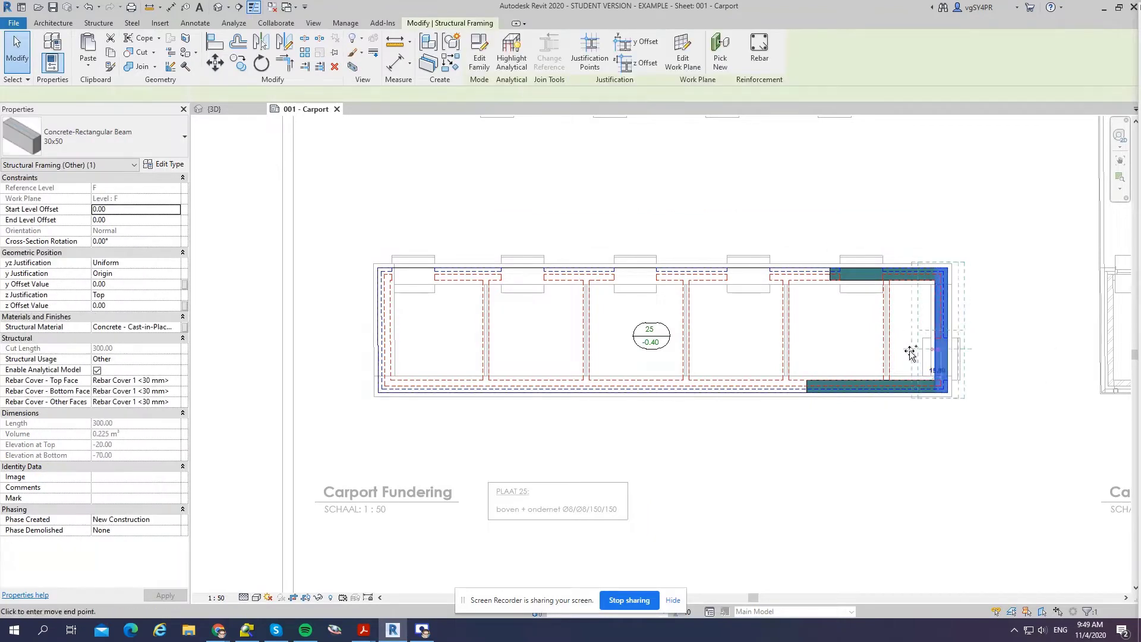
{"action": "left_click", "coordinate": [427, 353]}
{"action": "scroll", "coordinate": [427, 354], "scroll_direction": "up", "scroll_amount": 3}
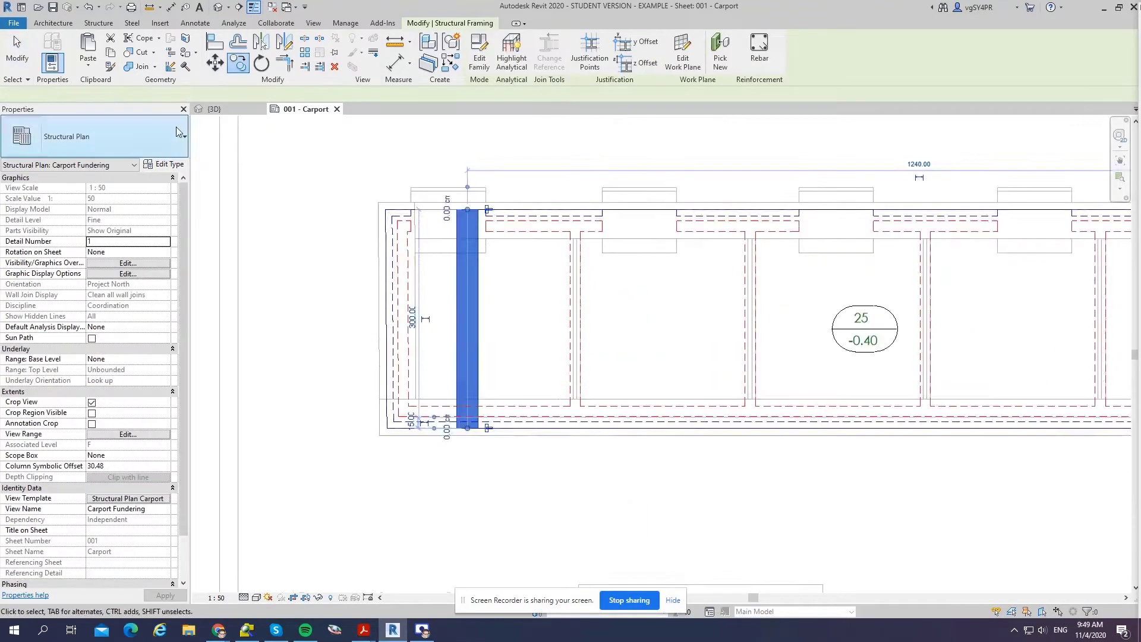
Align the copied beam's outer face with the left edge of the slab.
{"action": "left_click", "coordinate": [215, 43]}
{"action": "scroll", "coordinate": [397, 350], "scroll_direction": "up", "scroll_amount": 2}
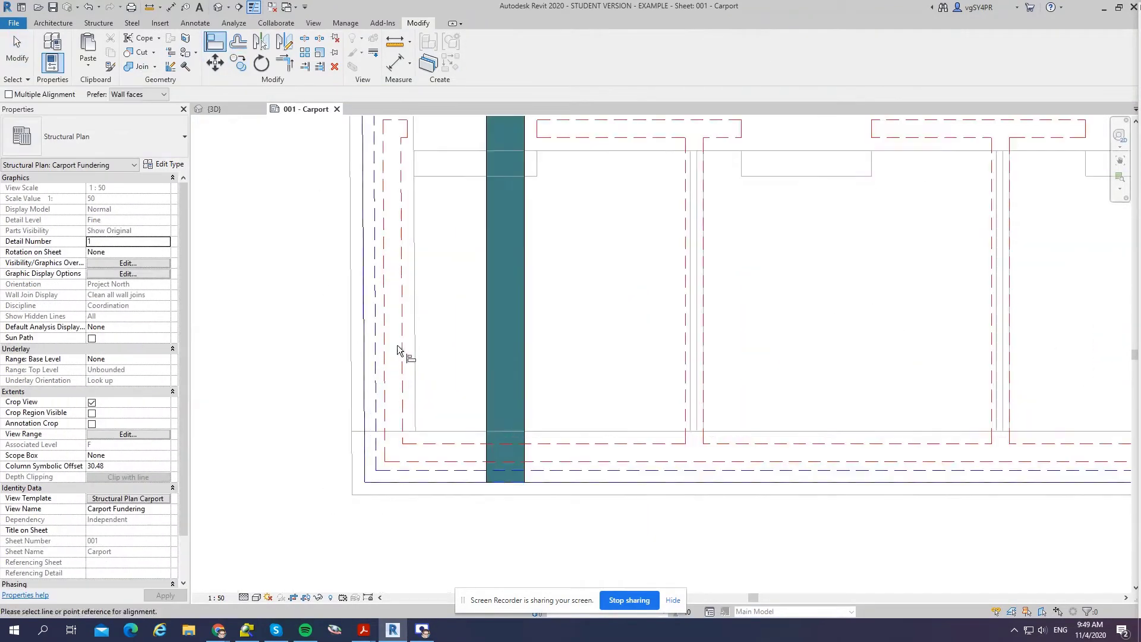
{"action": "left_click", "coordinate": [365, 349]}
{"action": "left_click", "coordinate": [485, 357]}
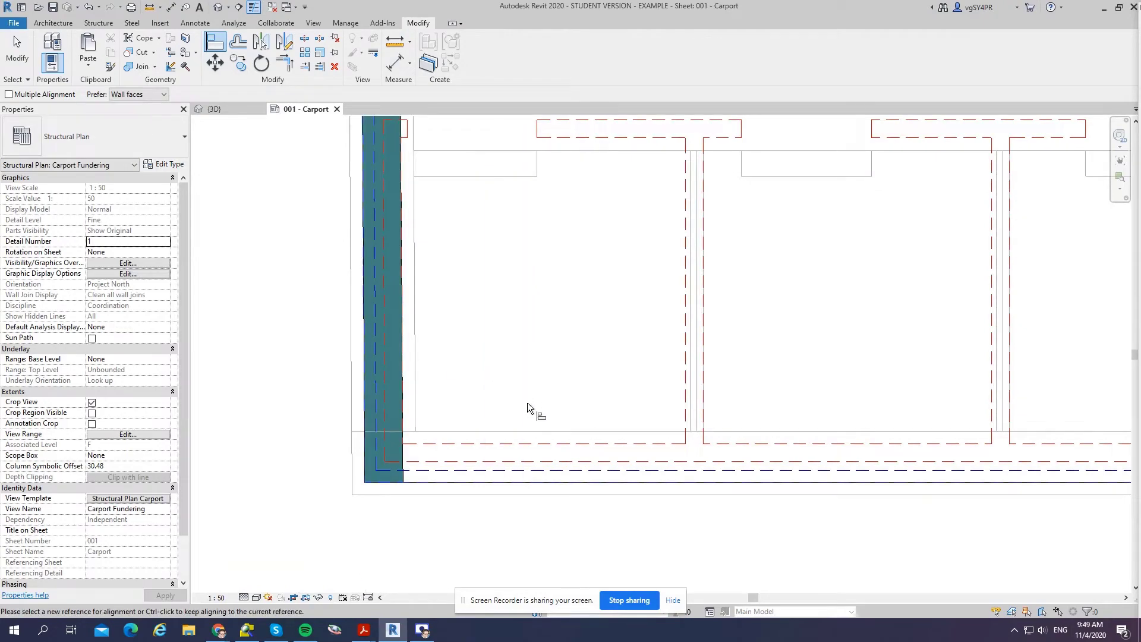
{"action": "key", "text": "Escape"}
Trim/extend the left beam to a corner with both the lower and the upper edge beams.
{"action": "scroll", "coordinate": [379, 428], "scroll_direction": "down", "scroll_amount": 2}
{"action": "key", "text": "t"}
{"action": "key", "text": "r"}
{"action": "left_click", "coordinate": [389, 414]}
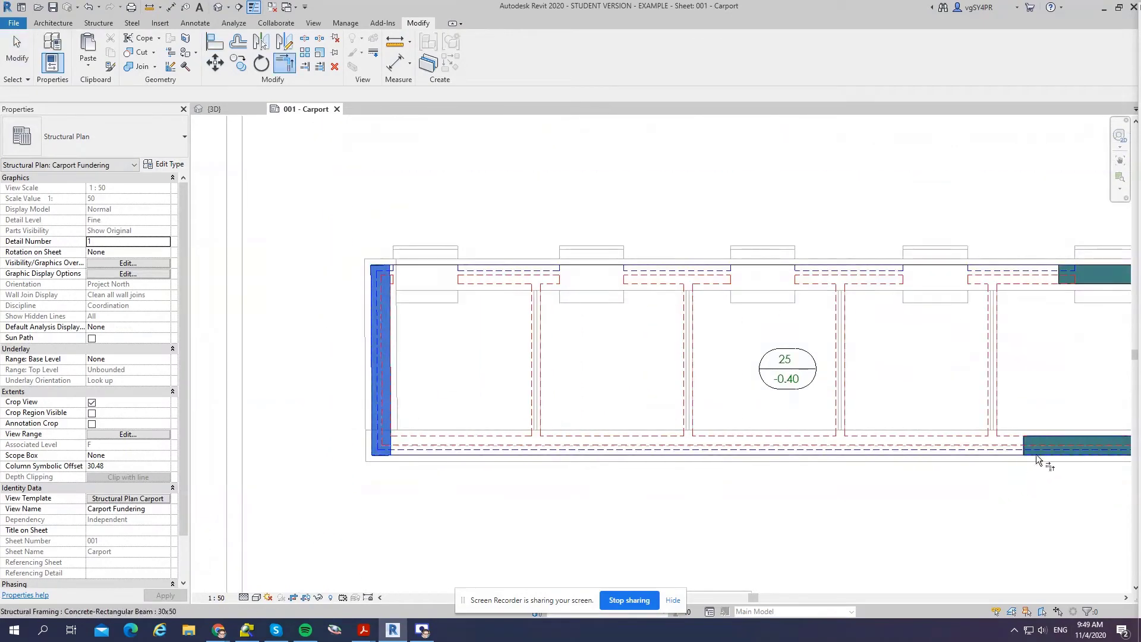
{"action": "left_click", "coordinate": [1036, 455]}
{"action": "left_click", "coordinate": [384, 324]}
{"action": "left_click", "coordinate": [1033, 276]}
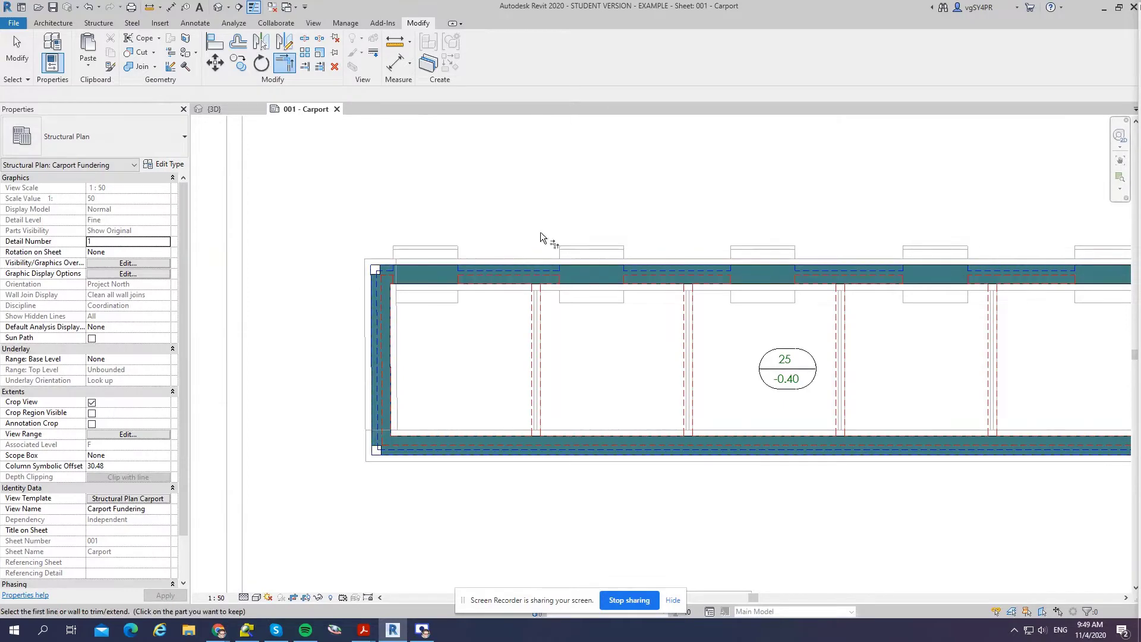
{"action": "key", "text": "Escape"}
Trim the left ends of the upper and lower beams back to the left beam's inner face.
{"action": "scroll", "coordinate": [384, 279], "scroll_direction": "up", "scroll_amount": 5}
{"action": "scroll", "coordinate": [384, 276], "scroll_direction": "up", "scroll_amount": 2}
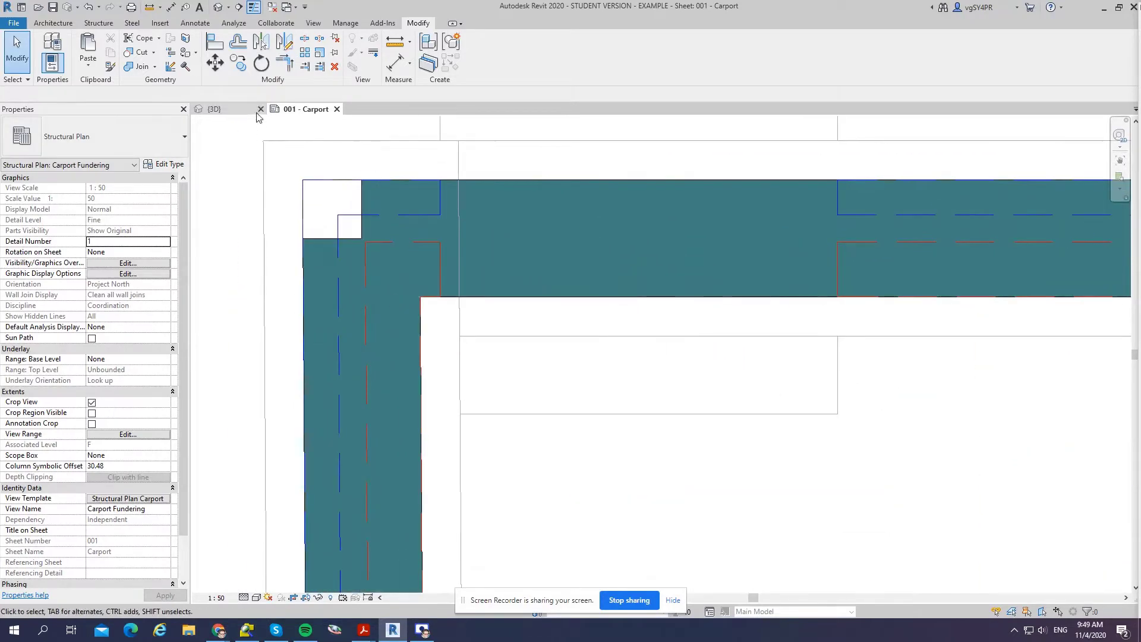
{"action": "left_click", "coordinate": [305, 66]}
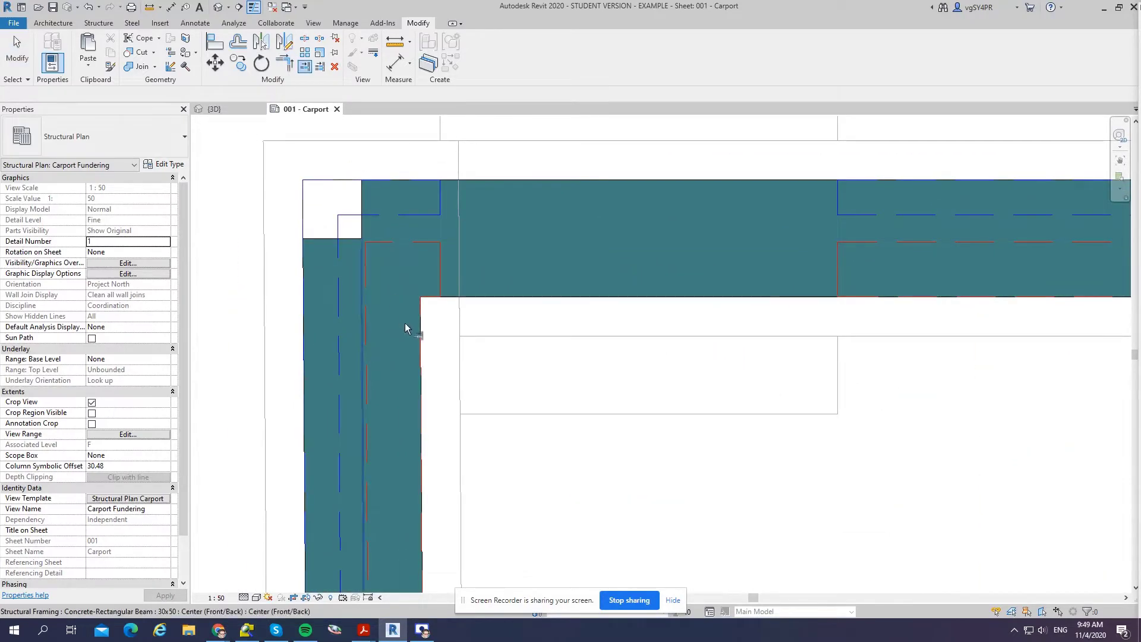
{"action": "left_click", "coordinate": [537, 238]}
{"action": "scroll", "coordinate": [528, 226], "scroll_direction": "down", "scroll_amount": 4}
{"action": "scroll", "coordinate": [529, 362], "scroll_direction": "up", "scroll_amount": 4}
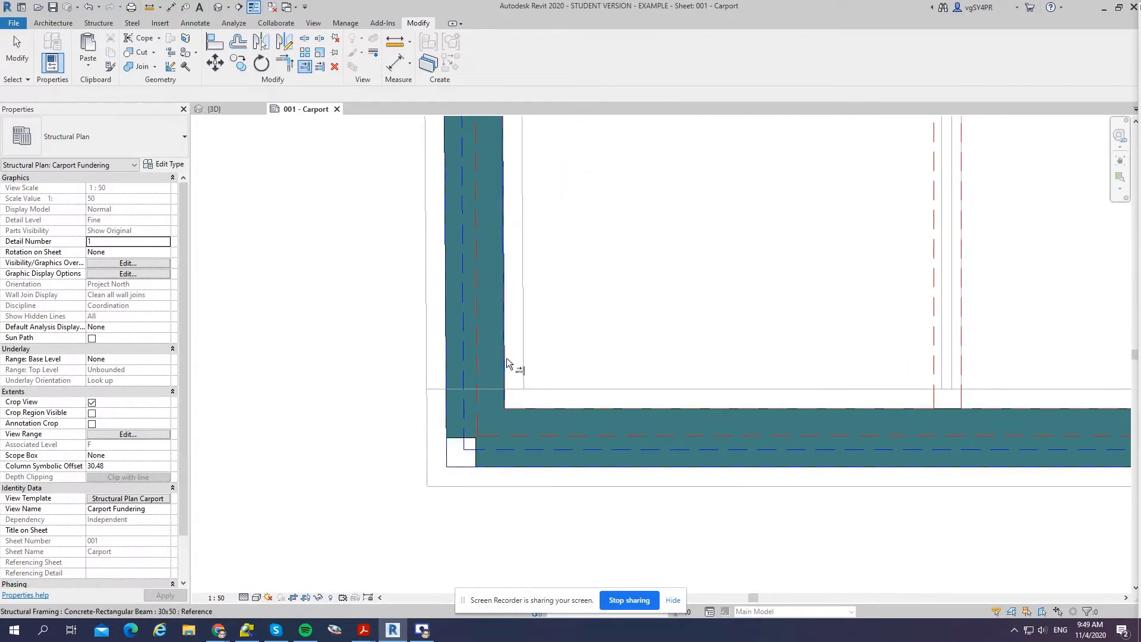
{"action": "left_click", "coordinate": [536, 420]}
Extend both ends of the left beam to the outer faces of the lower and upper beams.
{"action": "scroll", "coordinate": [492, 483], "scroll_direction": "up", "scroll_amount": 2}
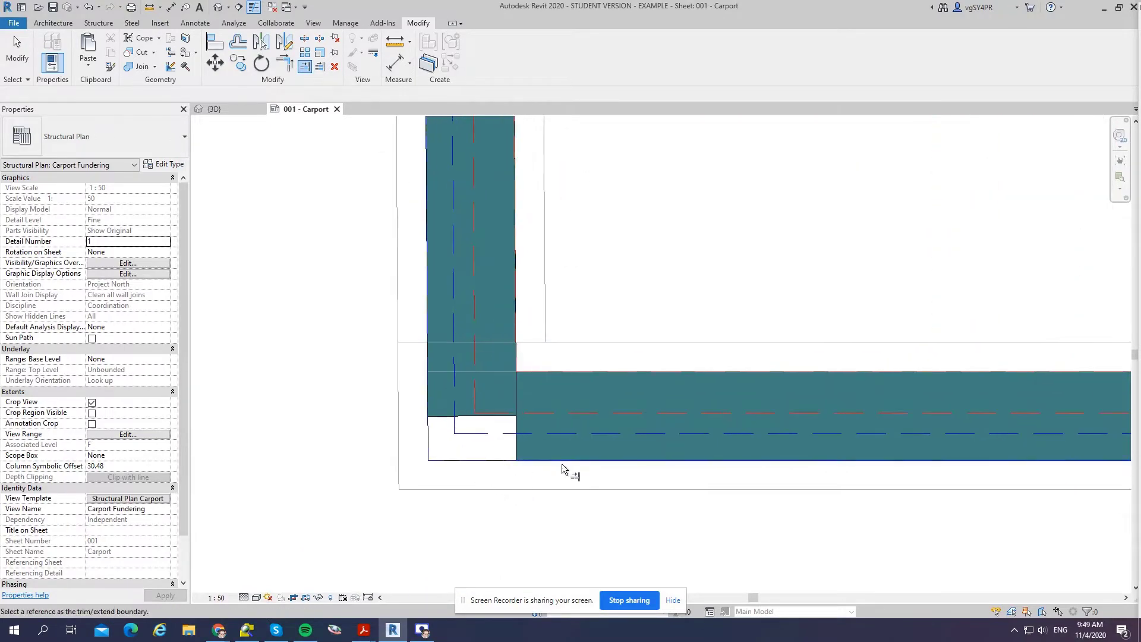
{"action": "left_click", "coordinate": [479, 374]}
{"action": "scroll", "coordinate": [566, 509], "scroll_direction": "down", "scroll_amount": 3}
{"action": "scroll", "coordinate": [542, 337], "scroll_direction": "up", "scroll_amount": 3}
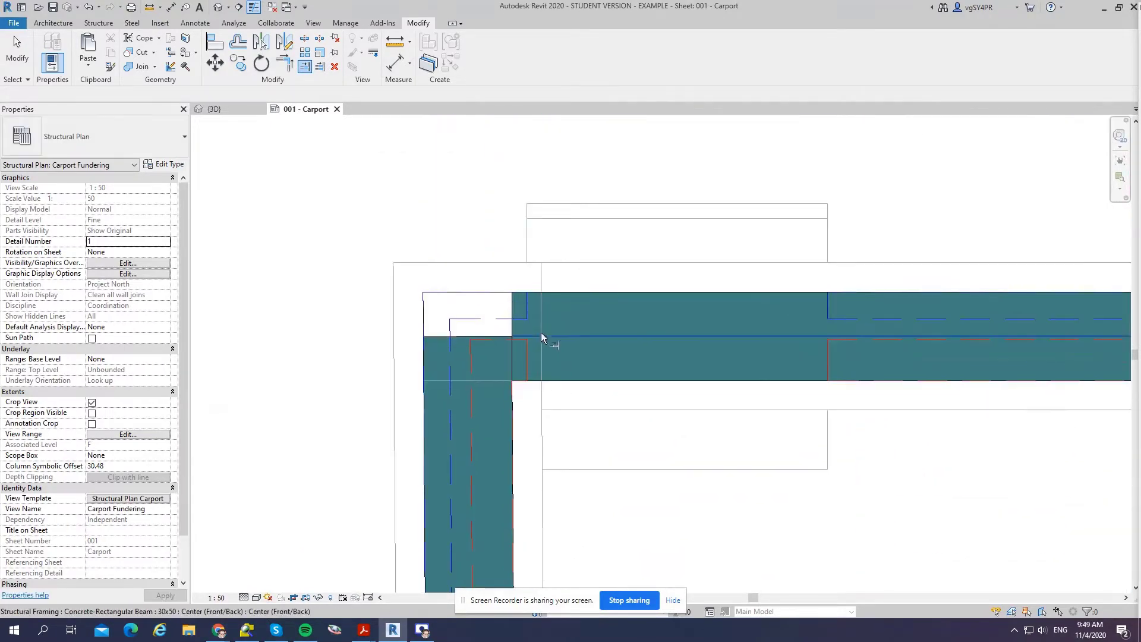
{"action": "left_click", "coordinate": [545, 294]}
{"action": "left_click", "coordinate": [490, 329]}
{"action": "key", "text": "Escape"}
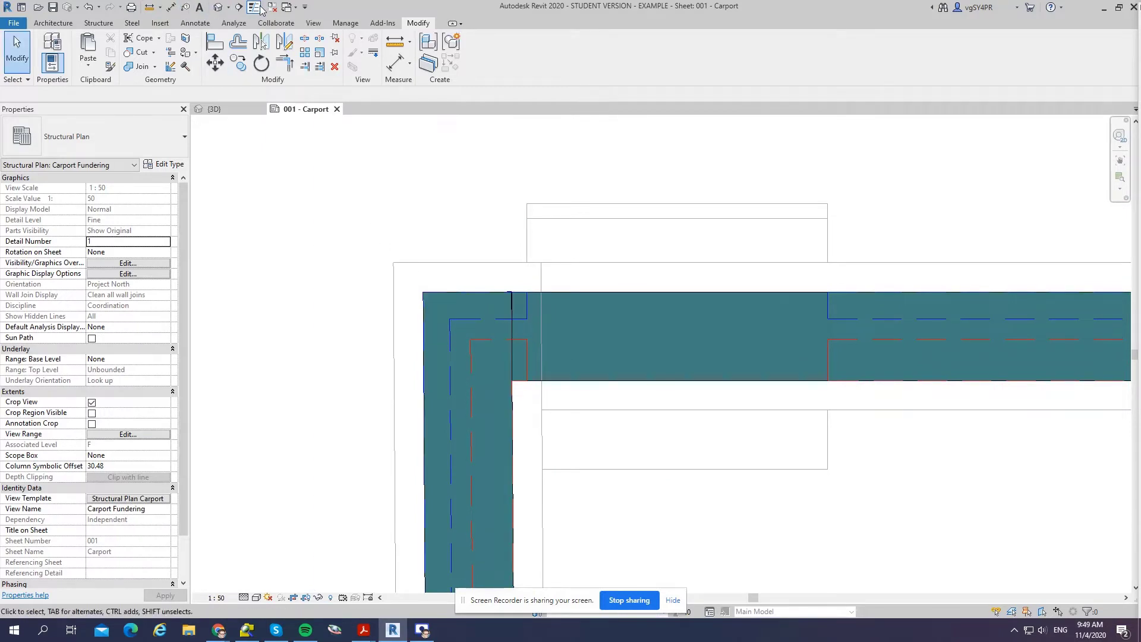
Try to hide the joint line between the upper and left beams using Linework with the <Invisible lines> style.
{"action": "scroll", "coordinate": [502, 365], "scroll_direction": "up", "scroll_amount": 2}
{"action": "scroll", "coordinate": [503, 365], "scroll_direction": "up", "scroll_amount": 2}
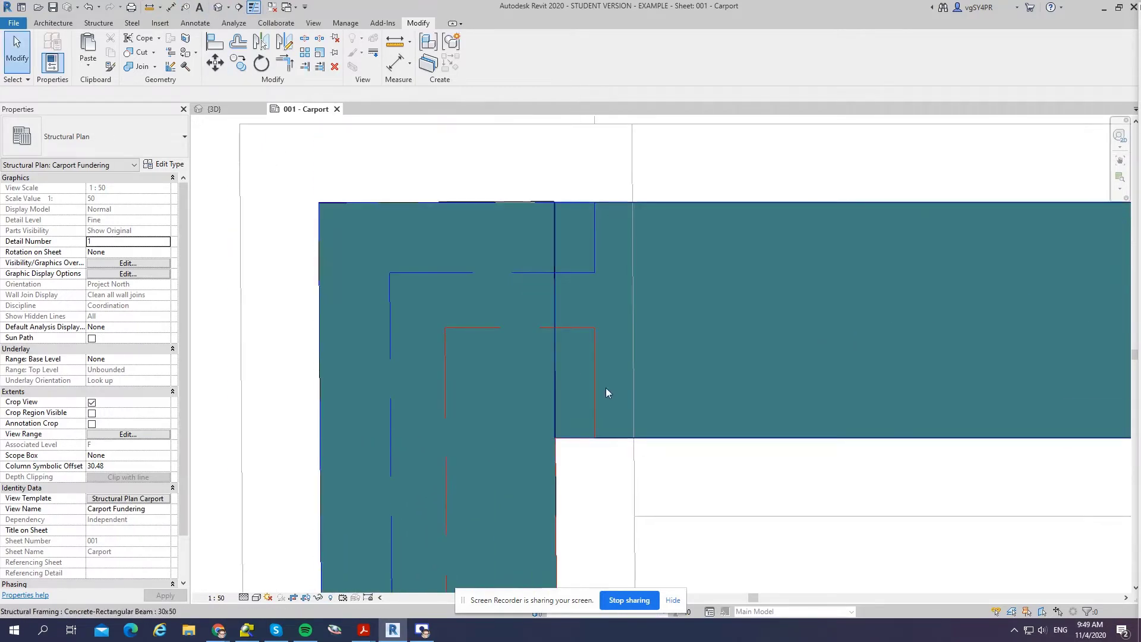
{"action": "scroll", "coordinate": [566, 414], "scroll_direction": "up", "scroll_amount": 2}
{"action": "key", "text": "l"}
{"action": "key", "text": "w"}
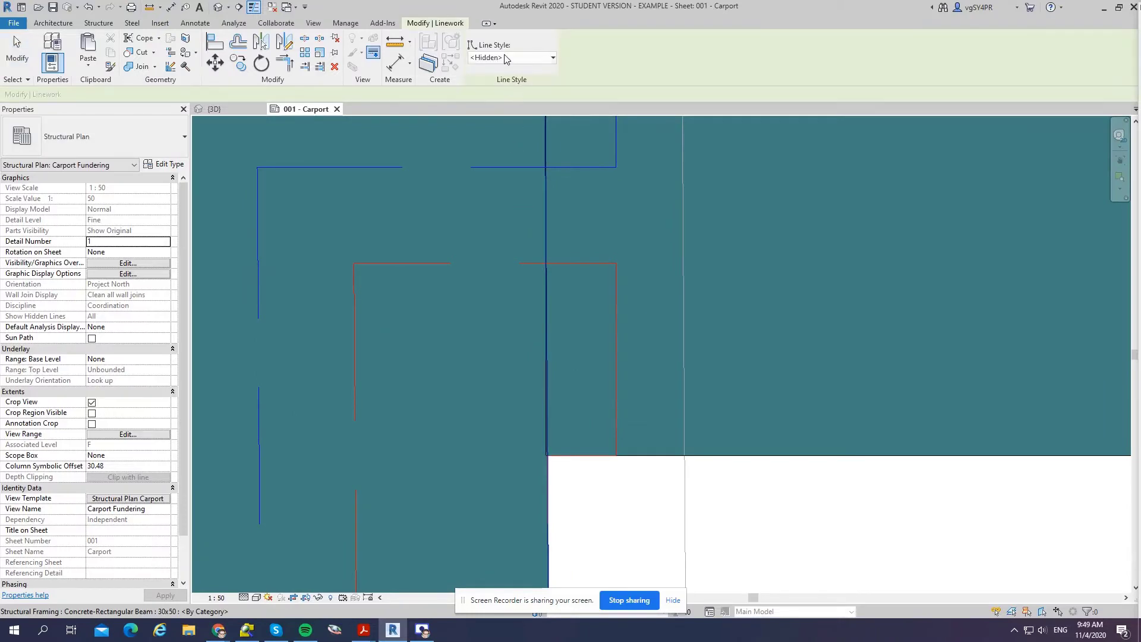
{"action": "left_click", "coordinate": [506, 57]}
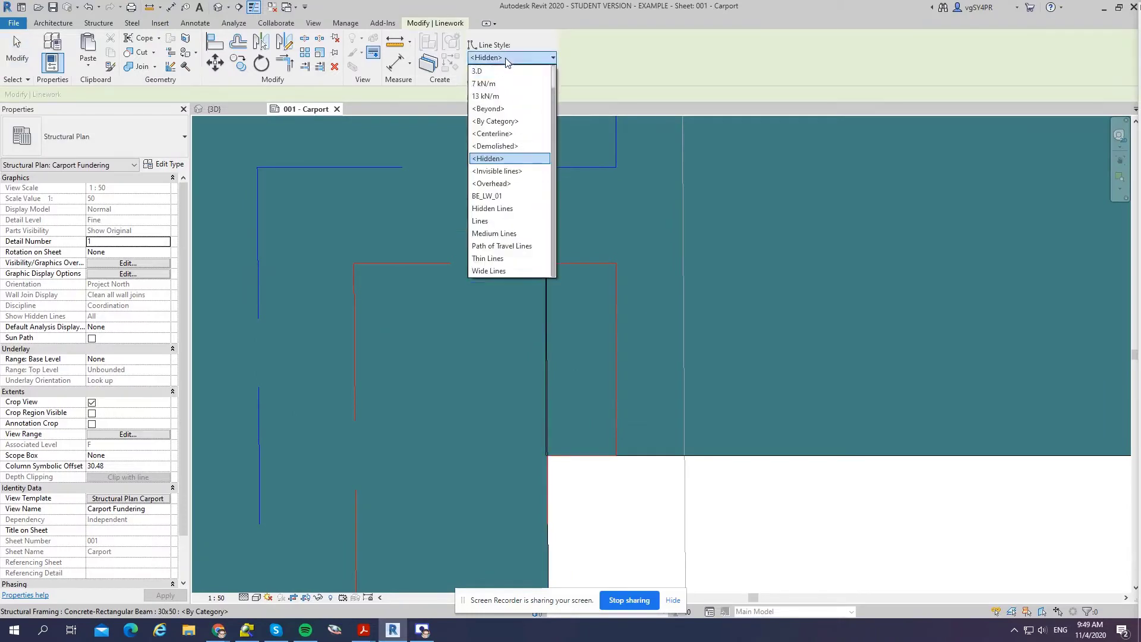
{"action": "left_click", "coordinate": [501, 171]}
{"action": "scroll", "coordinate": [556, 441], "scroll_direction": "up", "scroll_amount": 3}
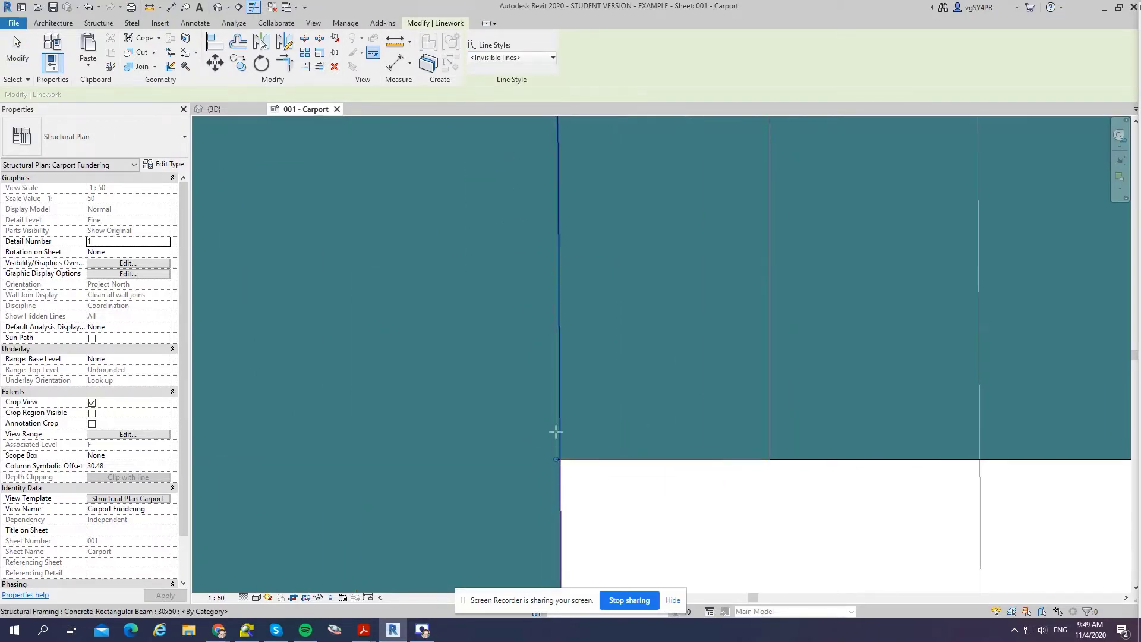
{"action": "scroll", "coordinate": [547, 475], "scroll_direction": "down", "scroll_amount": 5}
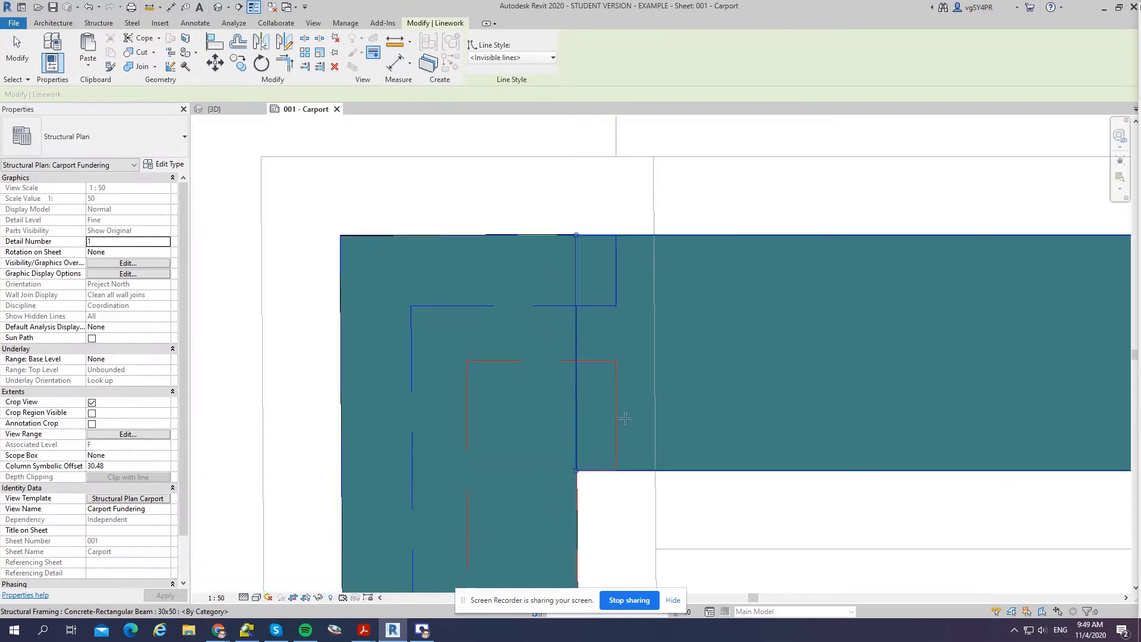
Try to hide the joint line at the lower-left beam corner with the <Invisible lines> linework style.
{"action": "scroll", "coordinate": [648, 188], "scroll_direction": "down", "scroll_amount": 5}
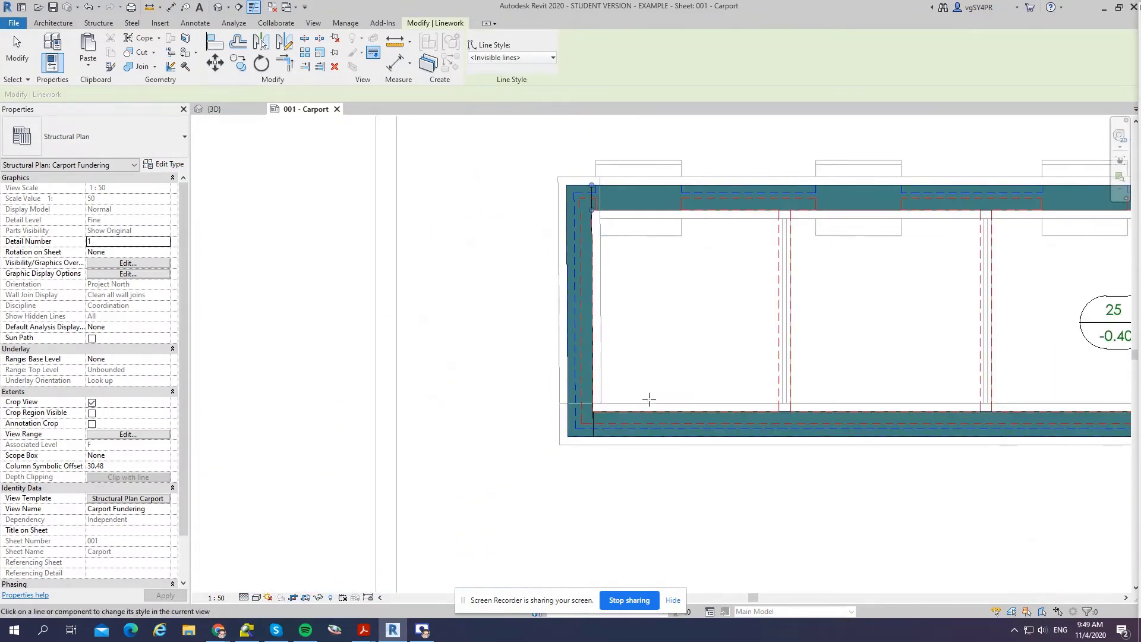
{"action": "scroll", "coordinate": [503, 450], "scroll_direction": "up", "scroll_amount": 6}
{"action": "scroll", "coordinate": [555, 461], "scroll_direction": "up", "scroll_amount": 4}
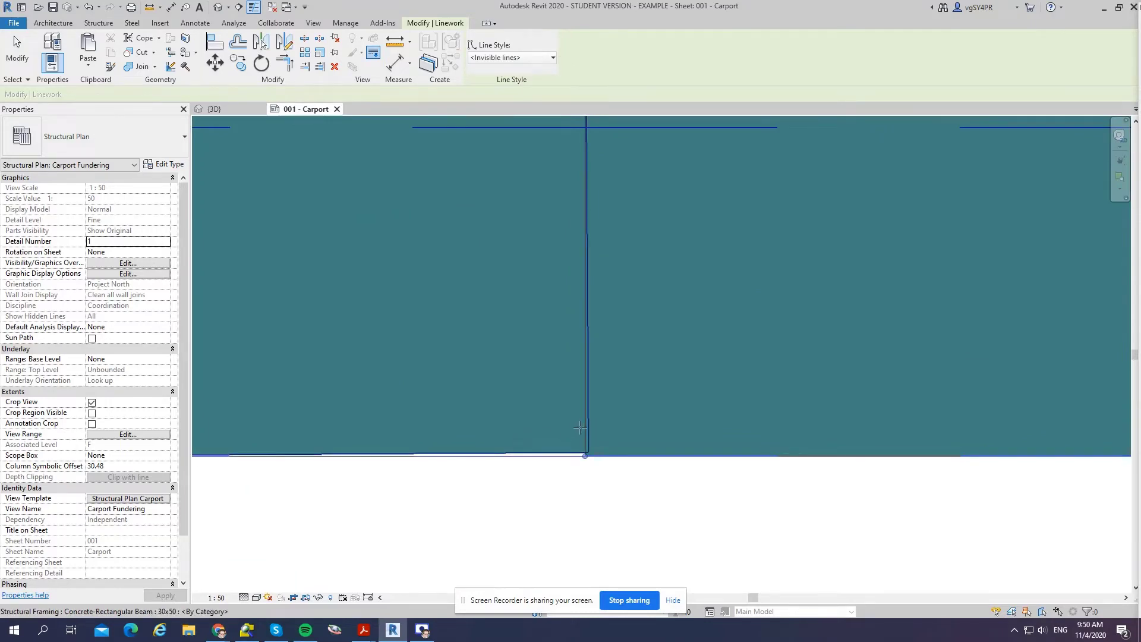
{"action": "scroll", "coordinate": [575, 507], "scroll_direction": "down", "scroll_amount": 4}
{"action": "key", "text": "Escape"}
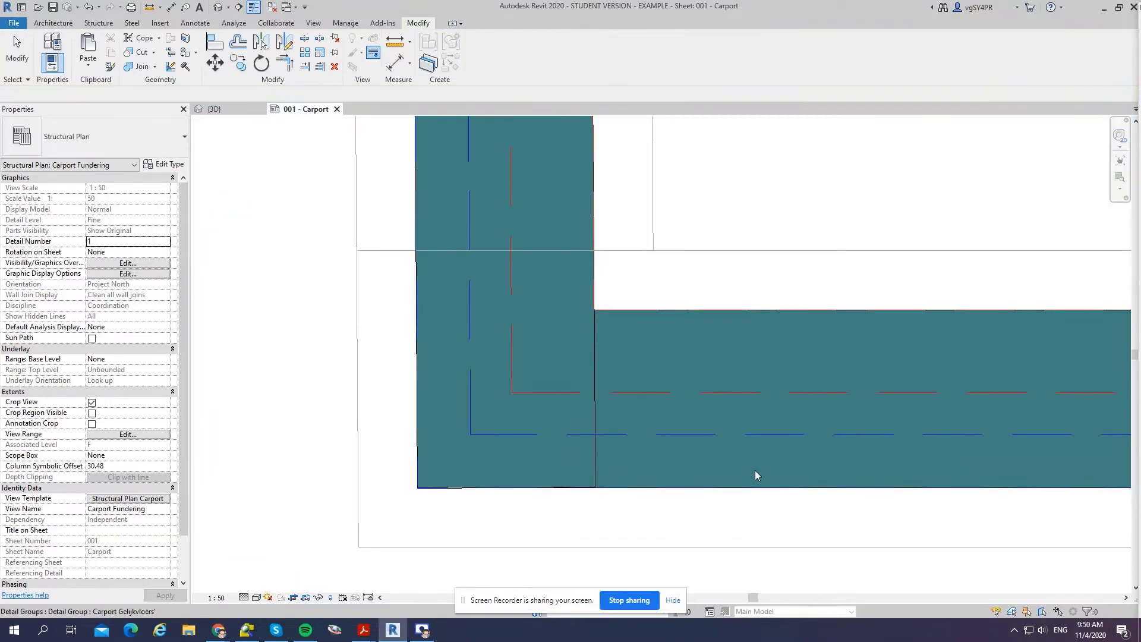
Allow the lower edge beam's left end to join with the left beam.
{"action": "scroll", "coordinate": [665, 436], "scroll_direction": "down", "scroll_amount": 3}
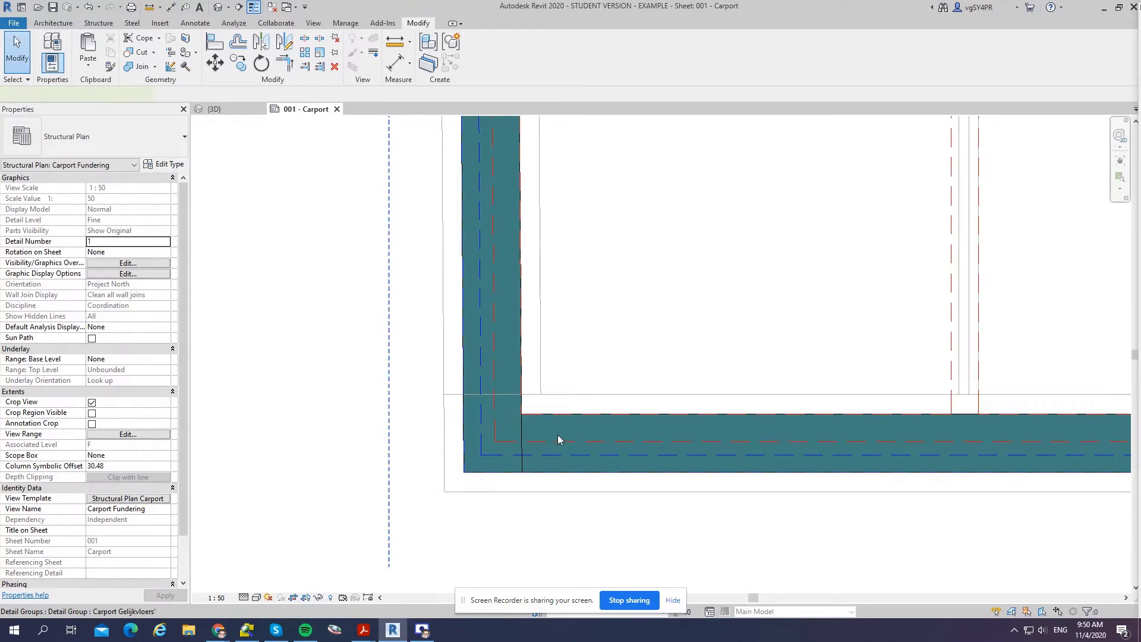
{"action": "left_click", "coordinate": [558, 434]}
{"action": "key", "text": "Escape"}
{"action": "left_click", "coordinate": [542, 458]}
{"action": "key", "text": "Escape"}
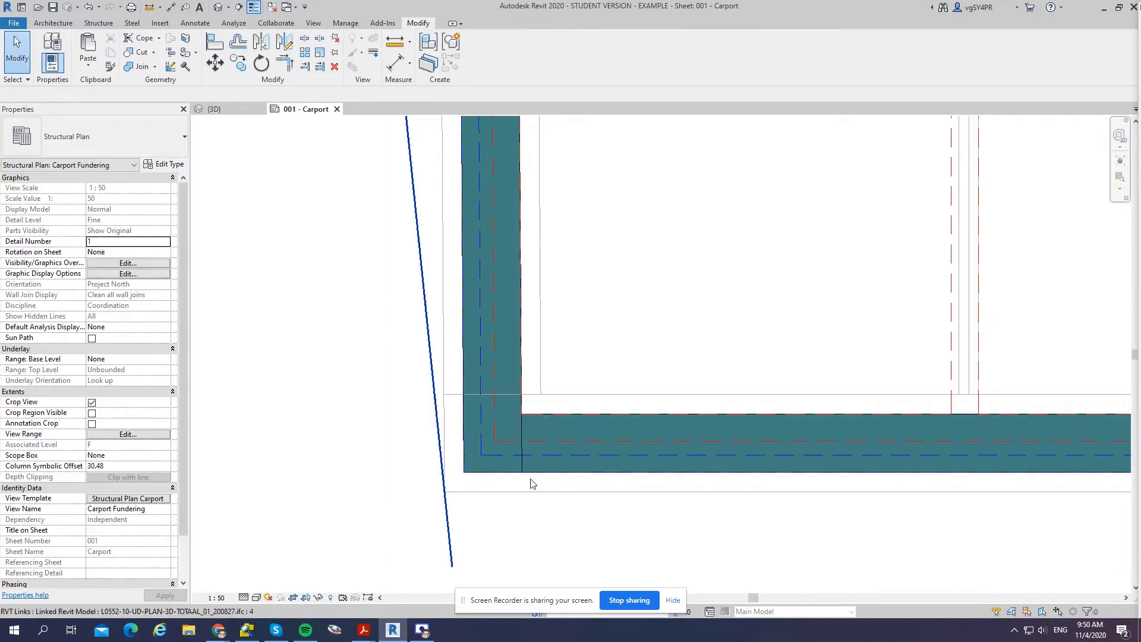
{"action": "key", "text": "Tab"}
{"action": "left_click", "coordinate": [543, 455]}
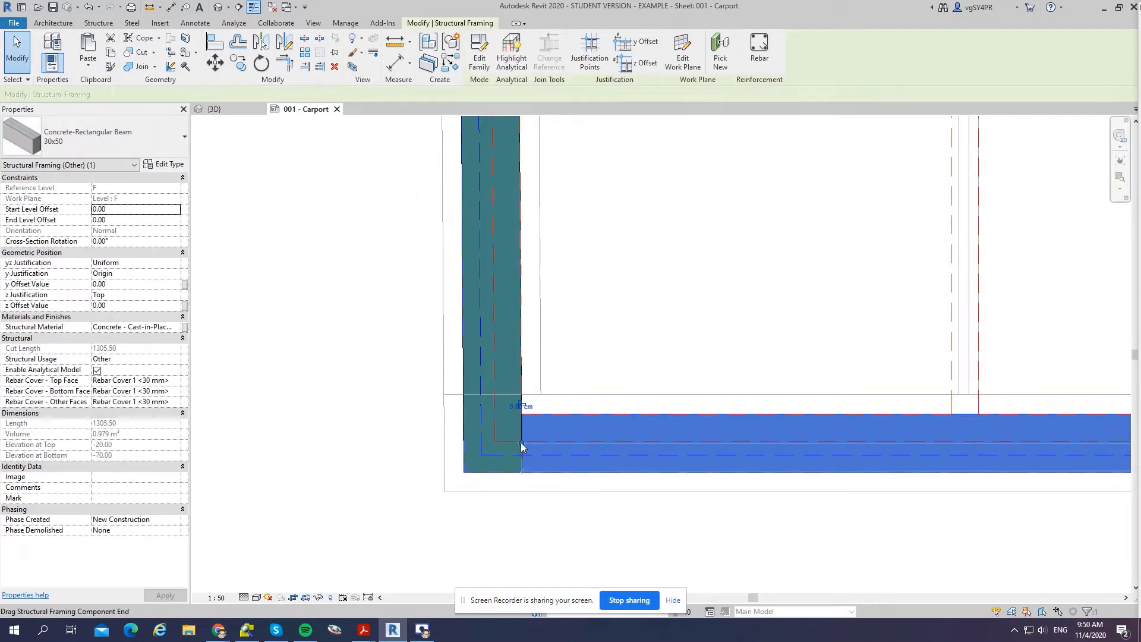
{"action": "right_click", "coordinate": [521, 442]}
{"action": "left_click", "coordinate": [559, 200]}
{"action": "key", "text": "Escape"}
{"action": "scroll", "coordinate": [551, 504], "scroll_direction": "up", "scroll_amount": 5}
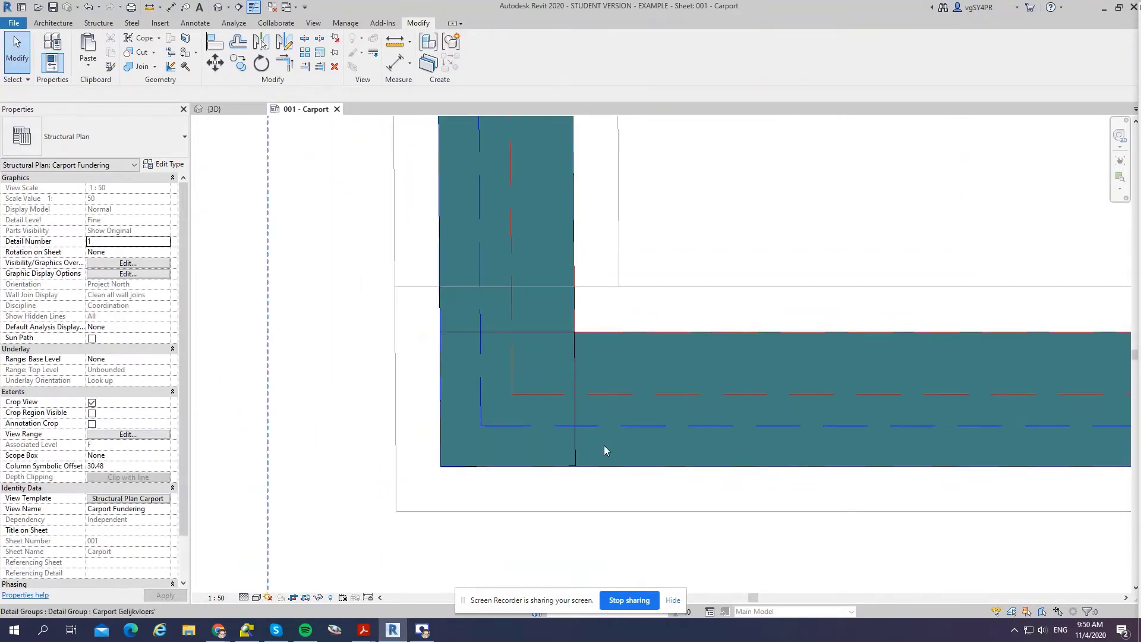
Select all four 30x50 edge beams in the 3D view and set their start and end level offsets to -20 cm.
{"action": "left_click", "coordinate": [238, 109]}
{"action": "scroll", "coordinate": [575, 443], "scroll_direction": "up", "scroll_amount": 5}
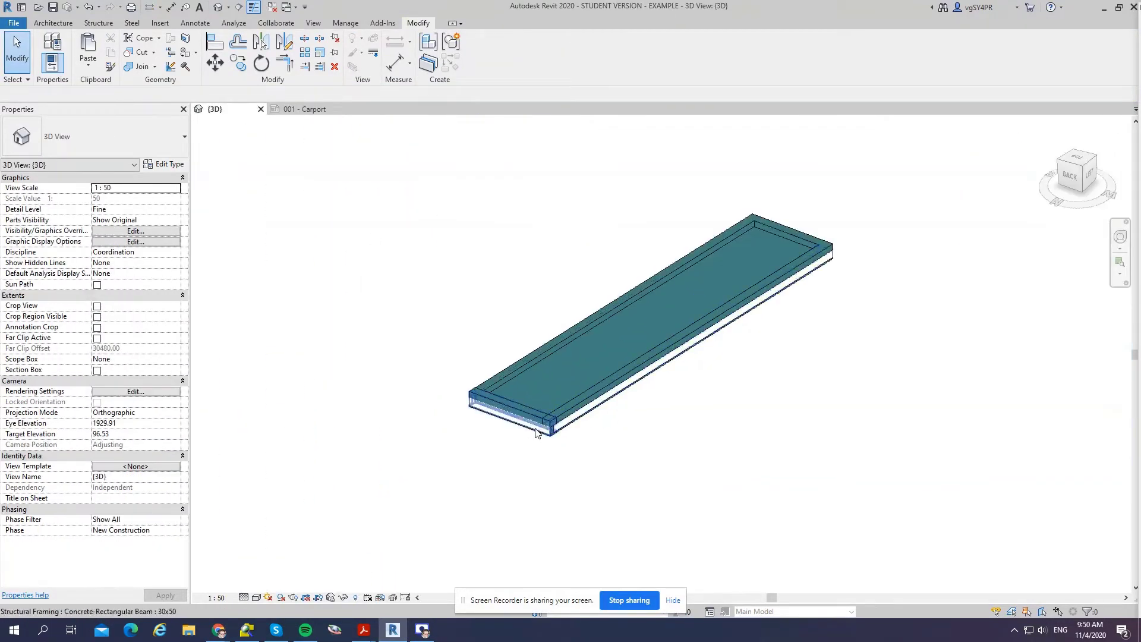
{"action": "left_click", "coordinate": [515, 398]}
{"action": "left_click", "coordinate": [515, 399], "text": "ctrl"}
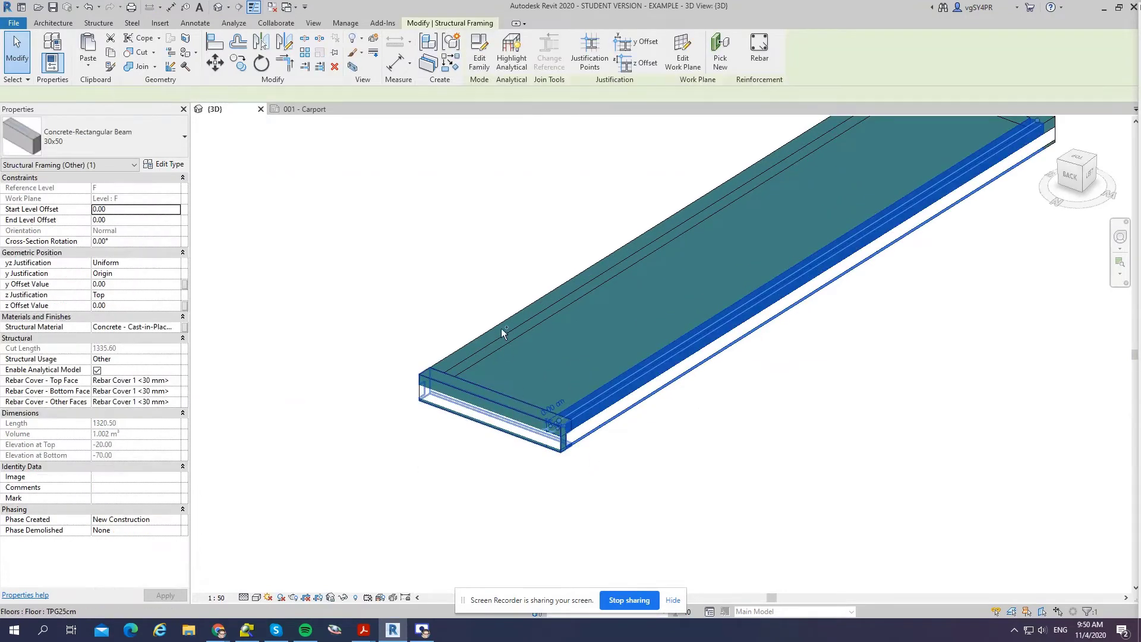
{"action": "left_click", "coordinate": [502, 330], "text": "ctrl"}
{"action": "middle_click_drag", "start_coordinate": [1015, 137], "coordinate": [785, 380]}
{"action": "left_click", "coordinate": [767, 340], "text": "ctrl"}
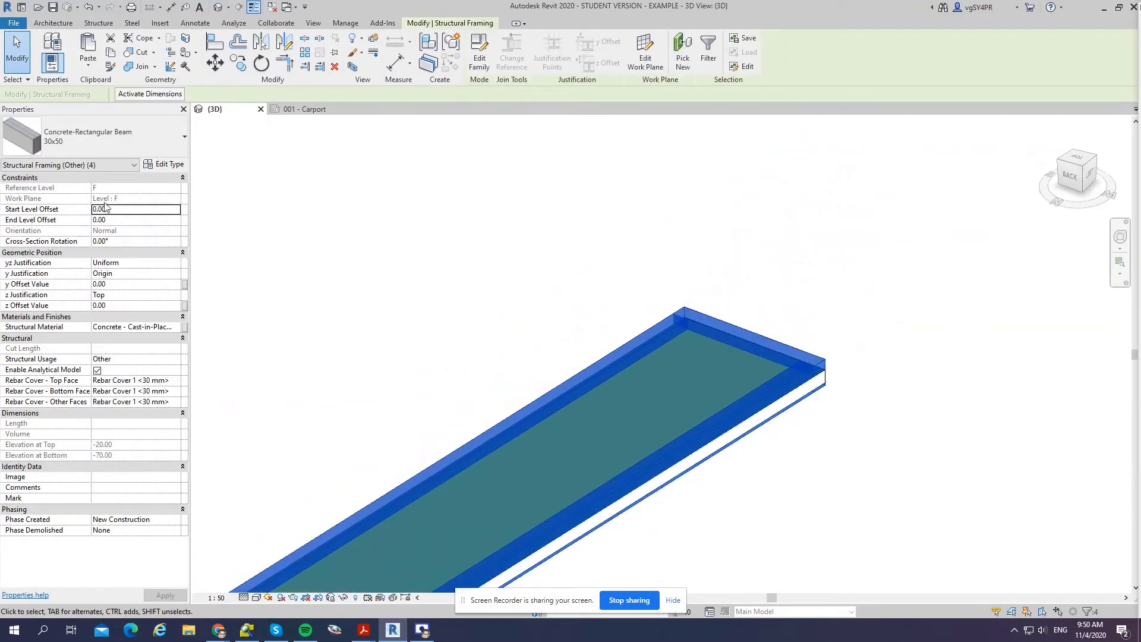
{"action": "left_click", "coordinate": [117, 213]}
{"action": "type", "text": "-20"}
{"action": "left_click", "coordinate": [122, 219]}
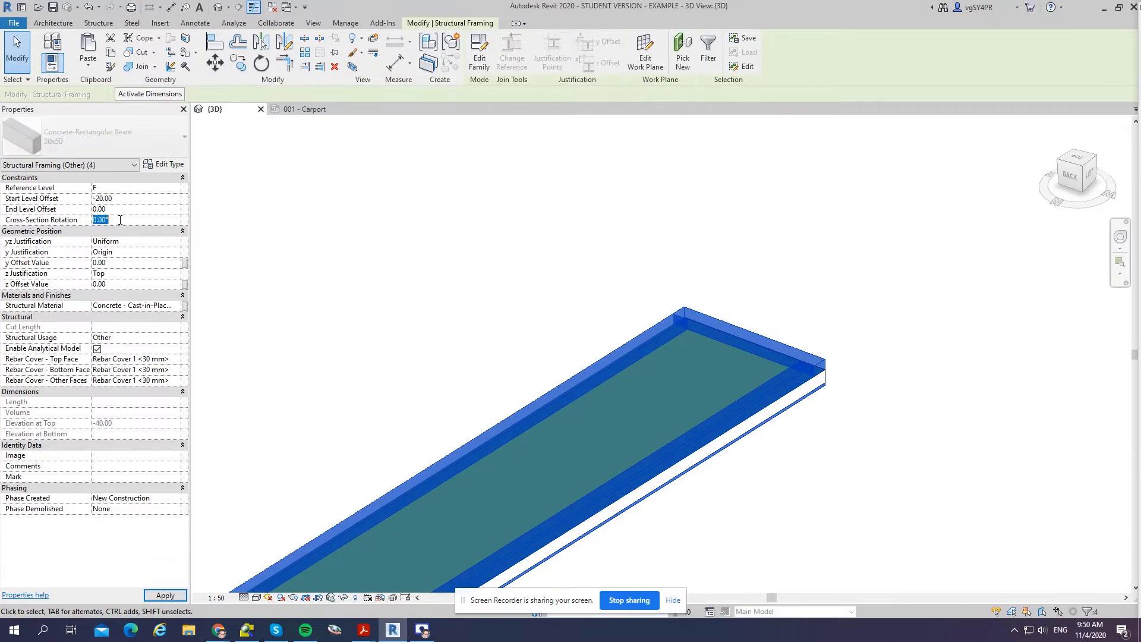
{"action": "left_click", "coordinate": [614, 248]}
{"action": "scroll", "coordinate": [892, 309], "scroll_direction": "down", "scroll_amount": 2}
{"action": "scroll", "coordinate": [617, 504], "scroll_direction": "up", "scroll_amount": 5}
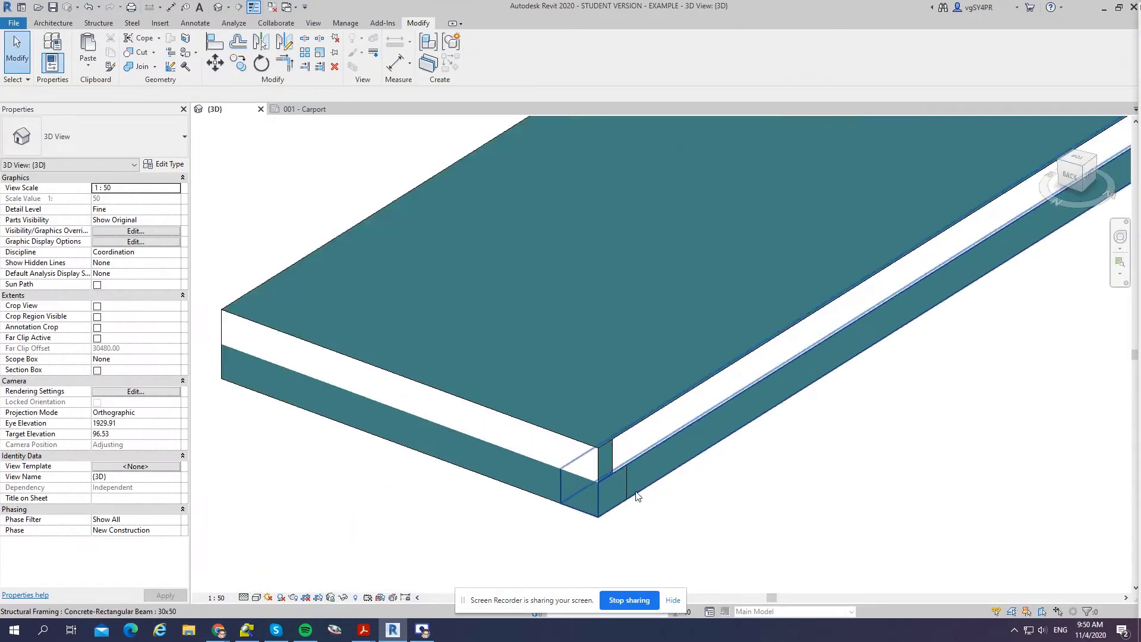
{"action": "left_click", "coordinate": [661, 421]}
{"action": "key", "text": "Escape"}
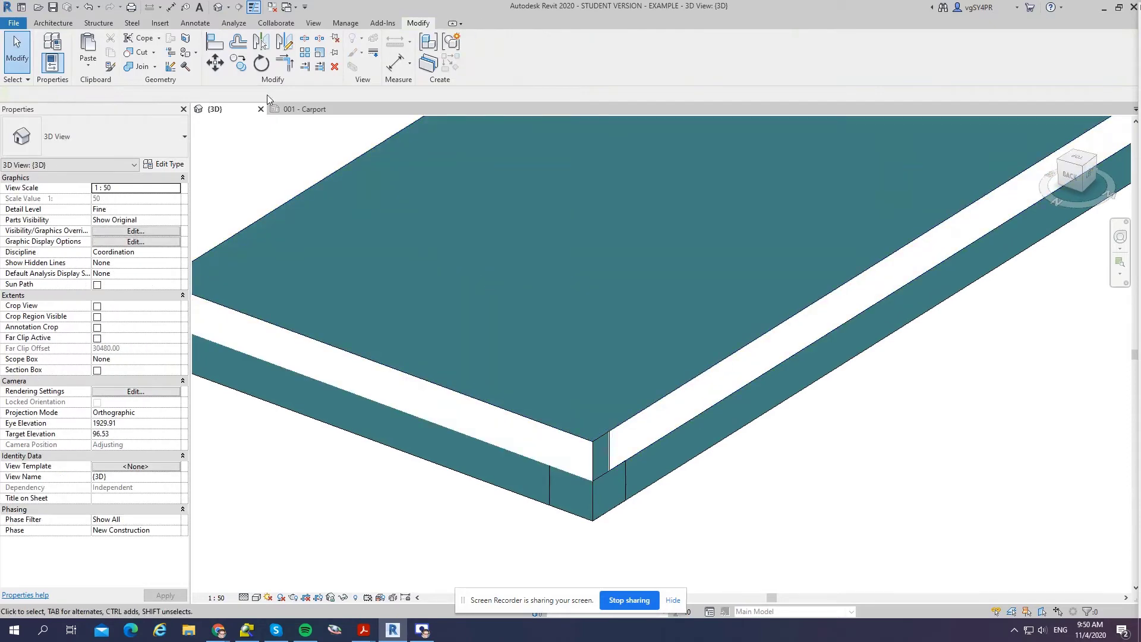
On the Carport sheet, draw a short Wide Lines detail line along the linked model's outer line below the lower-left beam corner.
{"action": "left_click", "coordinate": [306, 109]}
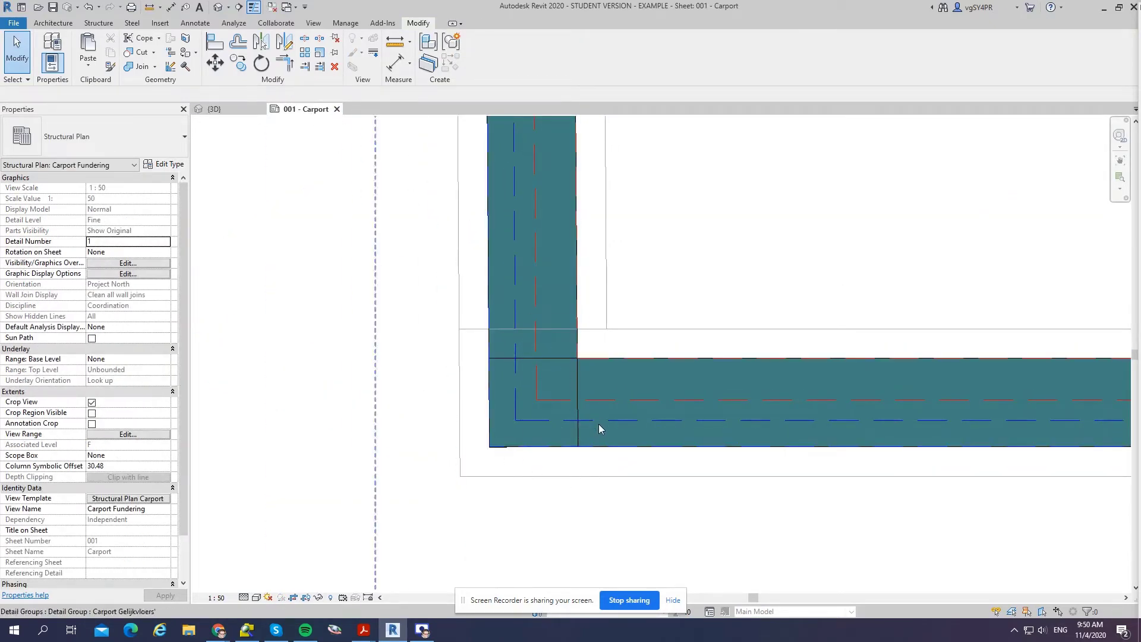
{"action": "key", "text": "d"}
{"action": "key", "text": "l"}
{"action": "left_click", "coordinate": [579, 477]}
{"action": "left_click", "coordinate": [656, 477]}
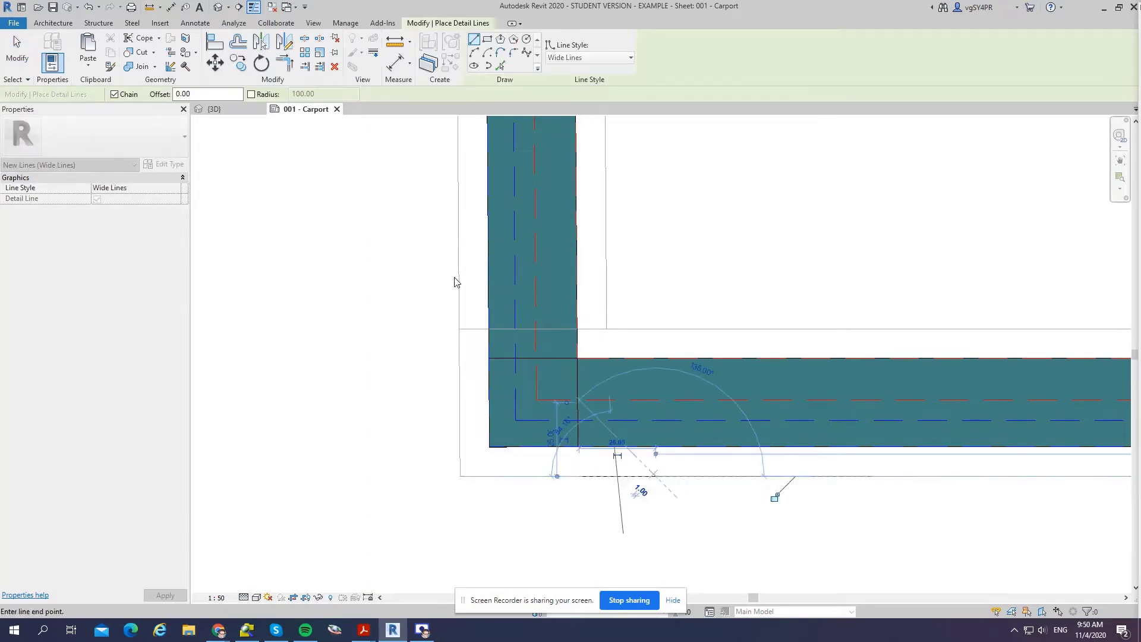
{"action": "key", "text": "Escape"}
{"action": "key", "text": "Escape"}
Extend the left beam's lower end to the short detail line and remove that helper line.
{"action": "left_click", "coordinate": [304, 66]}
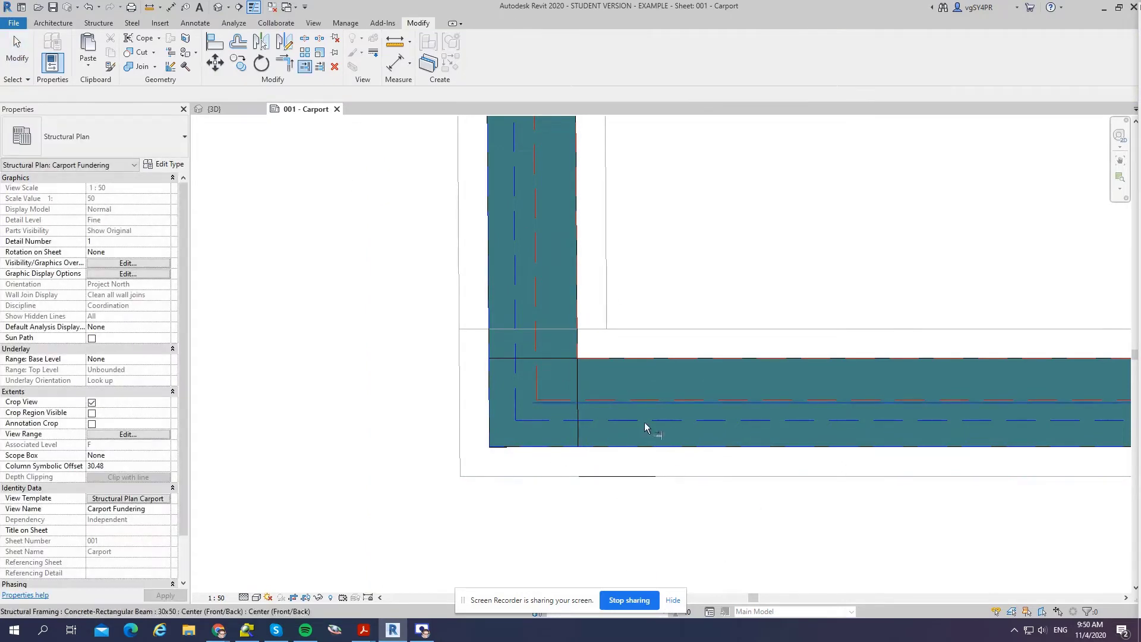
{"action": "left_click", "coordinate": [561, 272]}
{"action": "key", "text": "Escape"}
{"action": "key", "text": "Escape"}
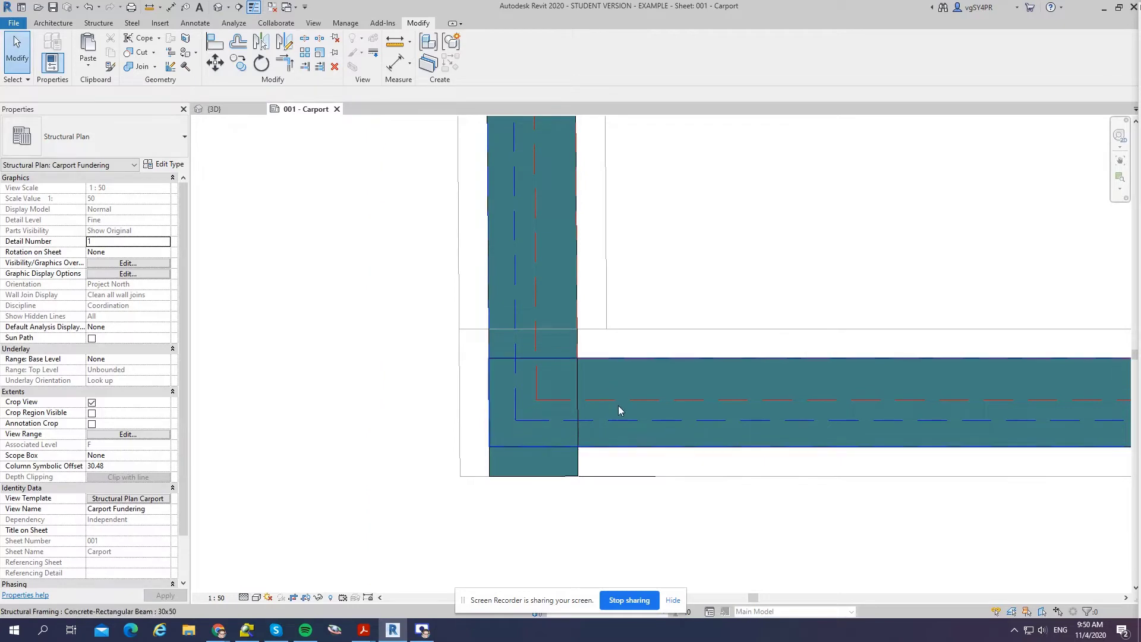
{"action": "scroll", "coordinate": [645, 508], "scroll_direction": "up", "scroll_amount": 1}
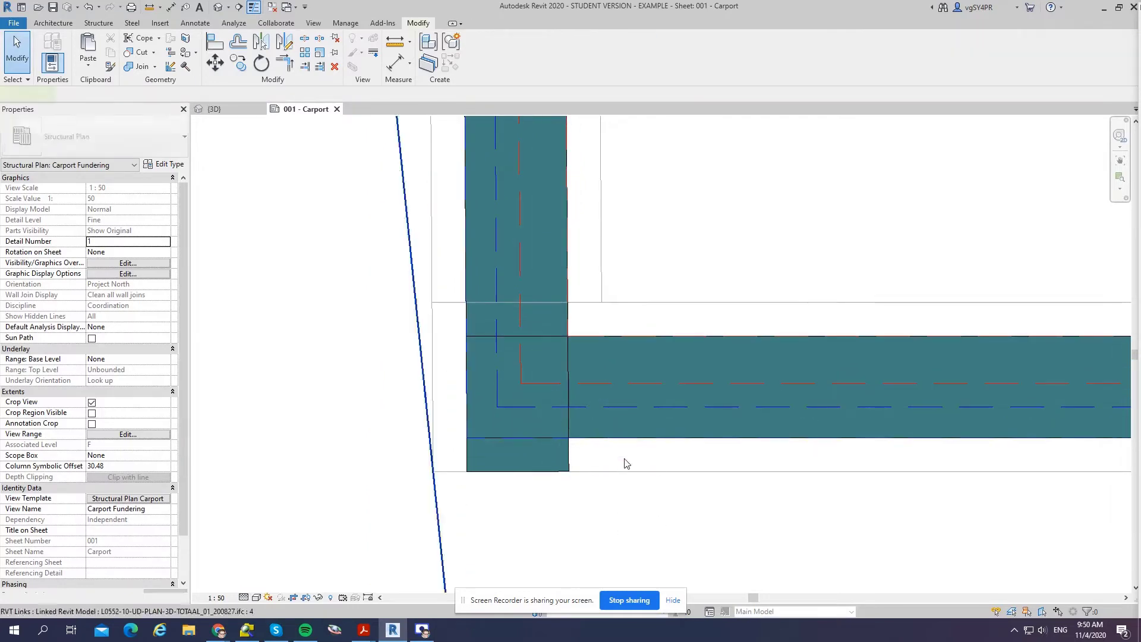
{"action": "scroll", "coordinate": [580, 383], "scroll_direction": "up", "scroll_amount": 3}
{"action": "middle_click_drag", "start_coordinate": [624, 436], "coordinate": [656, 338]}
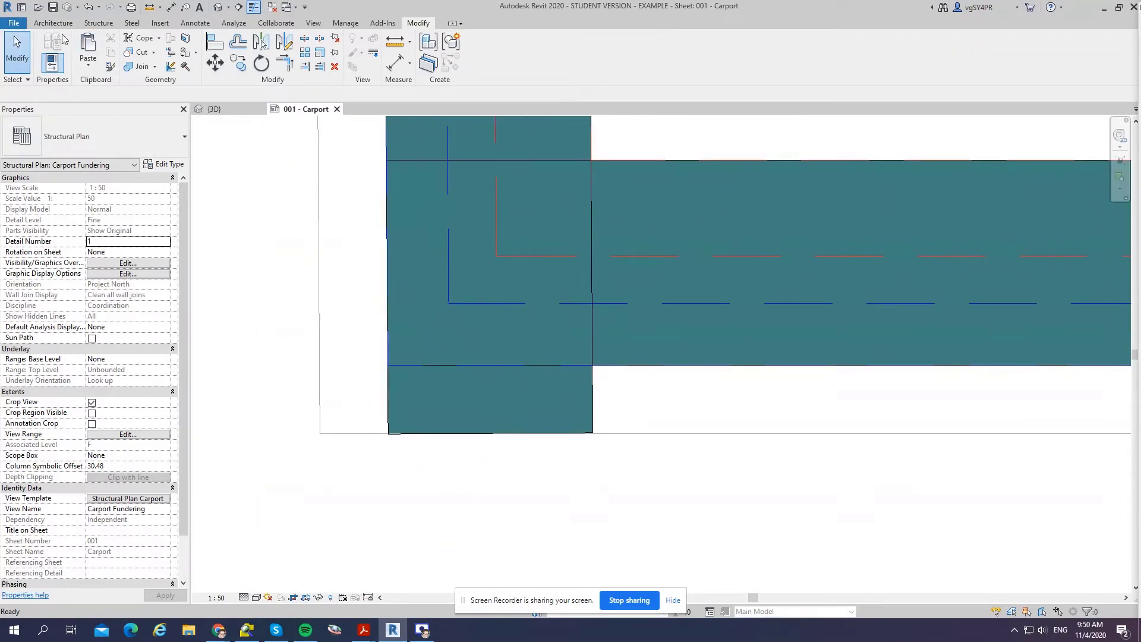
Extend the left beam's upper end to the linked model's outer line above the upper edge beam.
{"action": "left_click", "coordinate": [98, 24]}
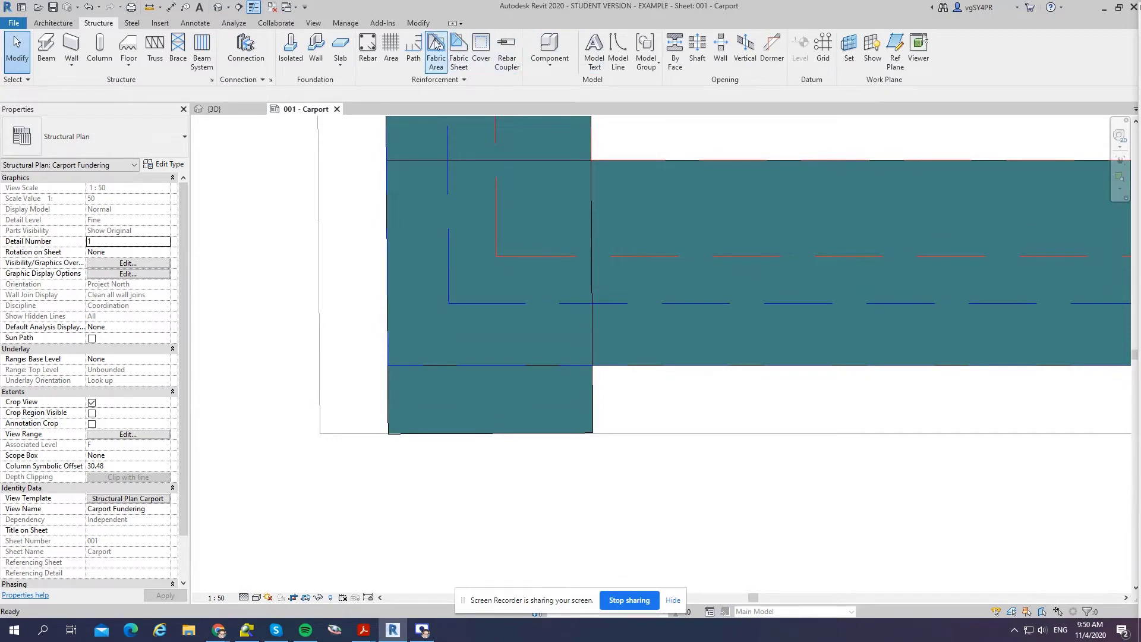
{"action": "scroll", "coordinate": [569, 475], "scroll_direction": "down", "scroll_amount": 6}
{"action": "scroll", "coordinate": [571, 286], "scroll_direction": "up", "scroll_amount": 3}
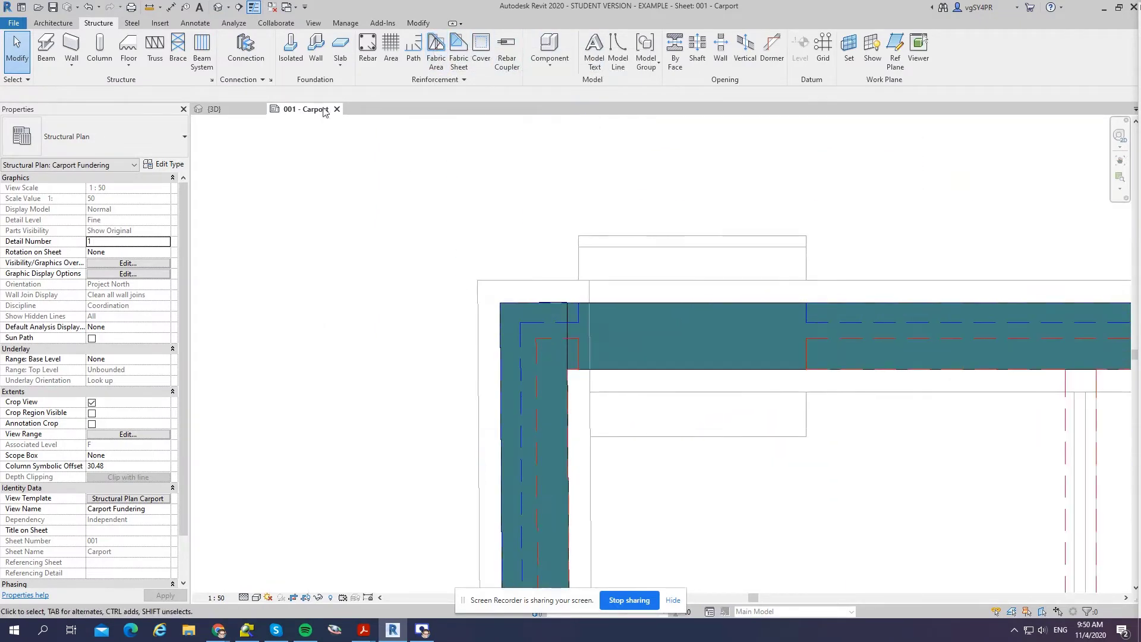
{"action": "left_click", "coordinate": [418, 22]}
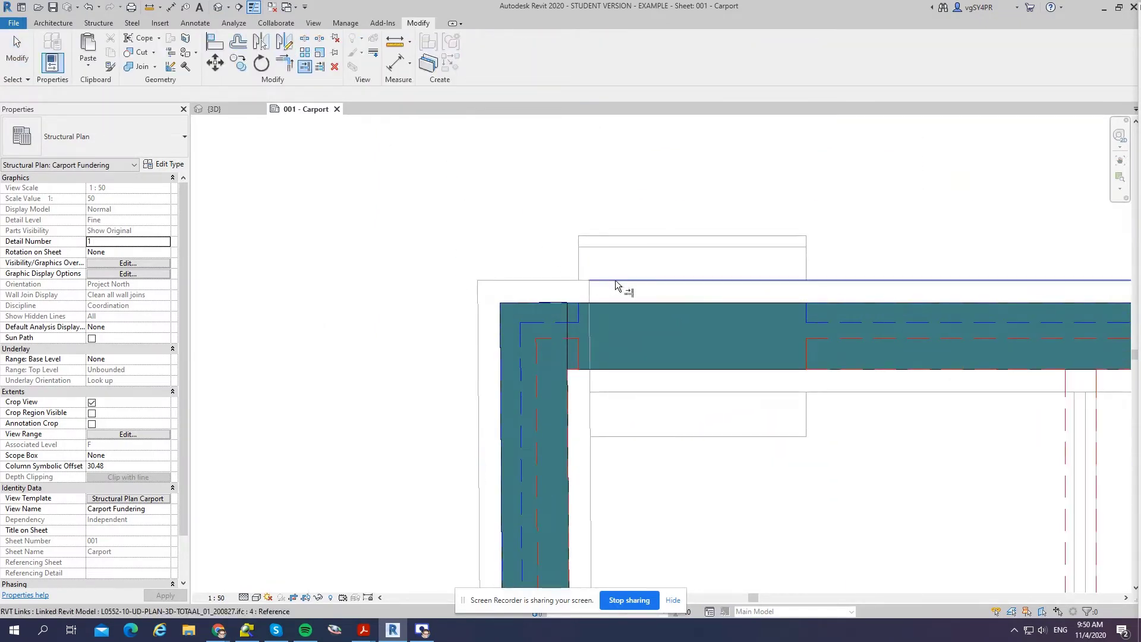
{"action": "scroll", "coordinate": [581, 350], "scroll_direction": "up", "scroll_amount": 2}
{"action": "scroll", "coordinate": [583, 353], "scroll_direction": "up", "scroll_amount": 2}
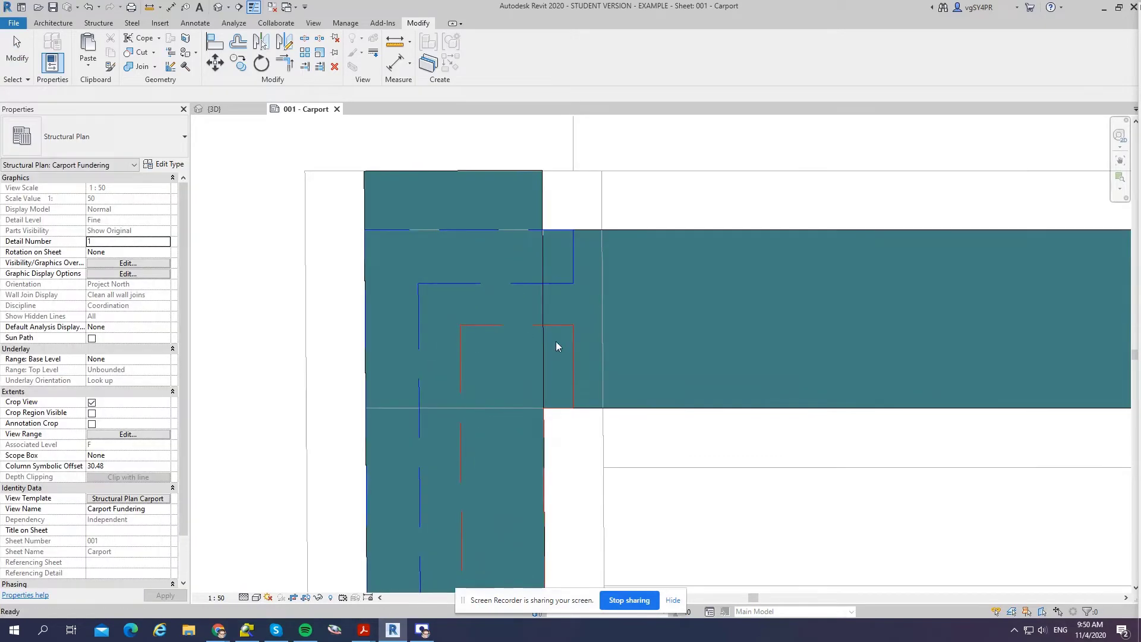
{"action": "scroll", "coordinate": [476, 189], "scroll_direction": "down", "scroll_amount": 2}
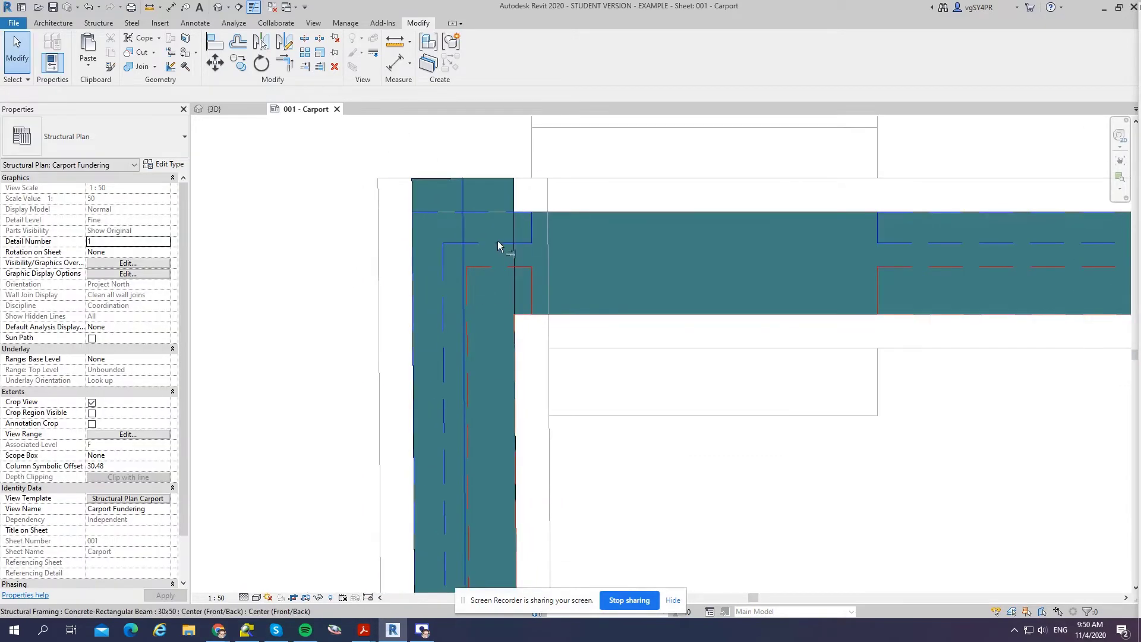
{"action": "scroll", "coordinate": [614, 173], "scroll_direction": "down", "scroll_amount": 4}
{"action": "scroll", "coordinate": [528, 364], "scroll_direction": "up", "scroll_amount": 4}
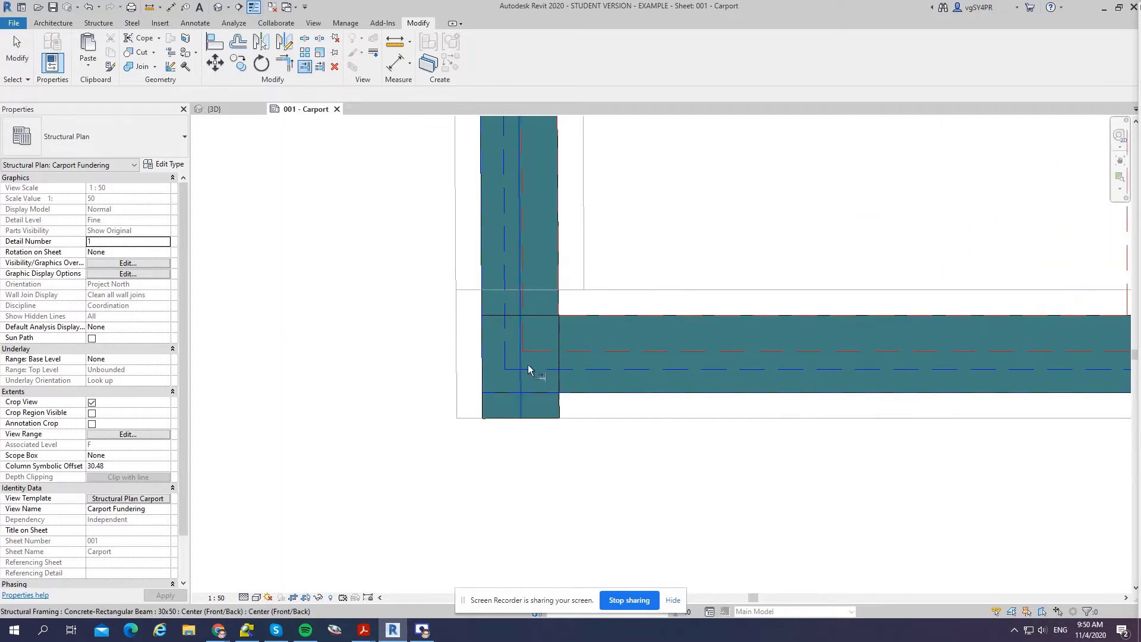
{"action": "key", "text": "Escape"}
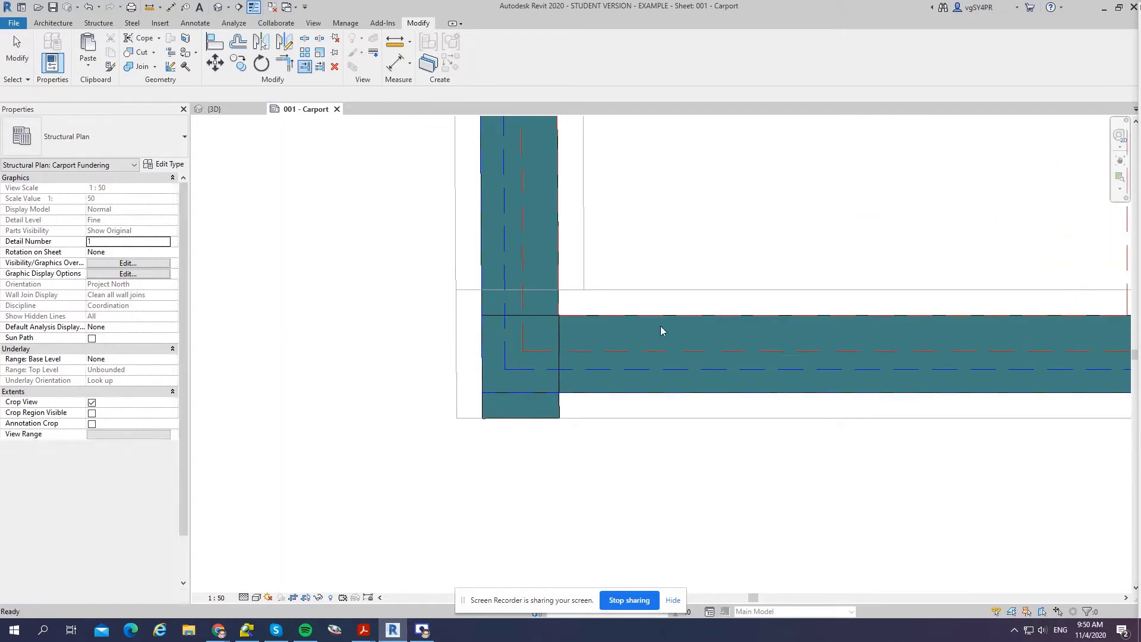
Disallow the join at the lower edge beam's left end.
{"action": "left_click", "coordinate": [638, 387]}
{"action": "scroll", "coordinate": [484, 341], "scroll_direction": "up", "scroll_amount": 2}
{"action": "key", "text": "Escape"}
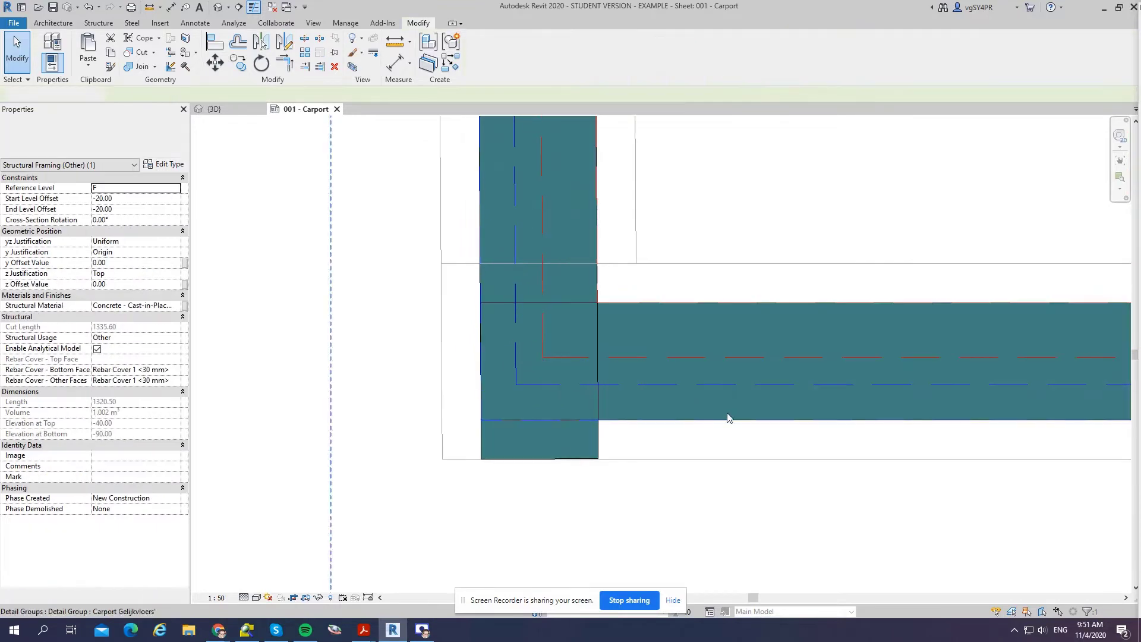
{"action": "left_click", "coordinate": [637, 419]}
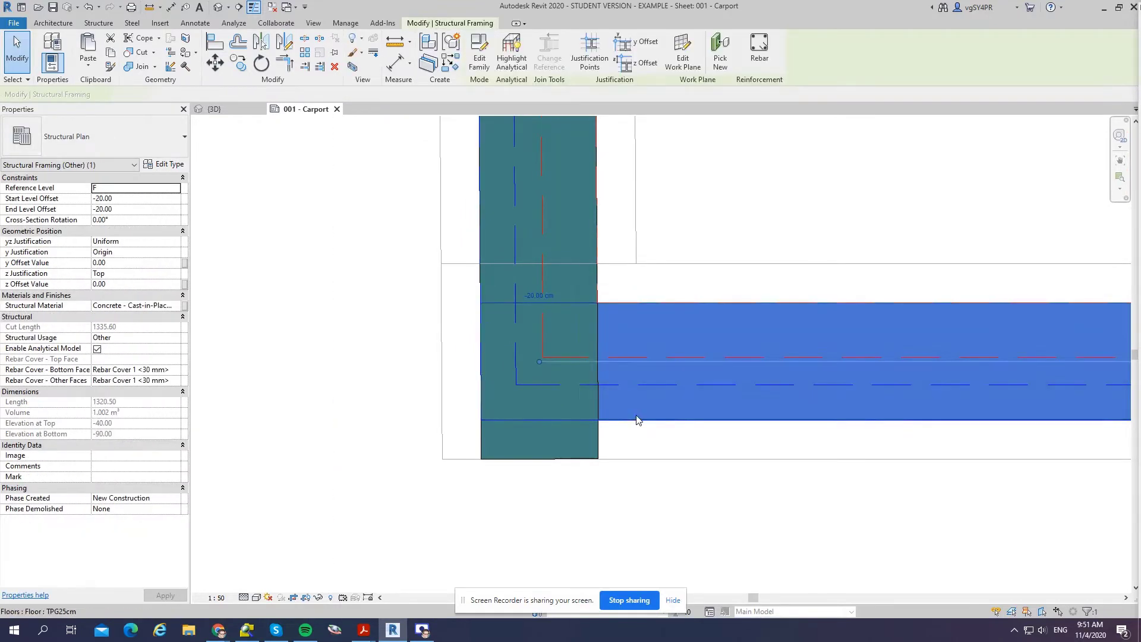
{"action": "right_click", "coordinate": [538, 363]}
{"action": "left_click", "coordinate": [585, 121]}
{"action": "left_click", "coordinate": [600, 446]}
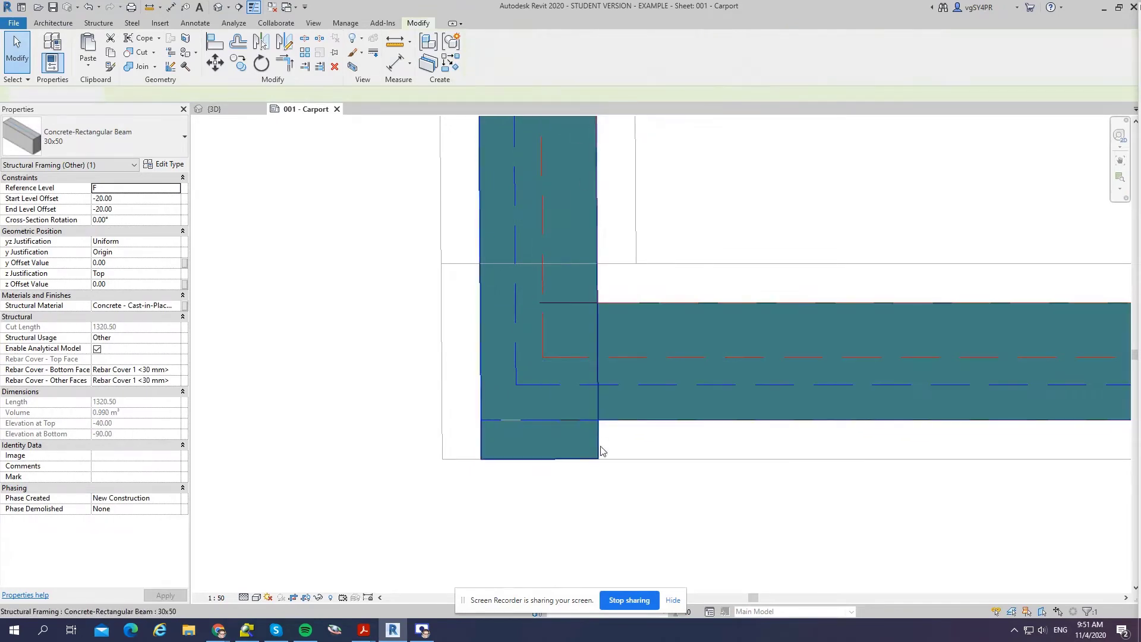
{"action": "scroll", "coordinate": [603, 433], "scroll_direction": "up", "scroll_amount": 2}
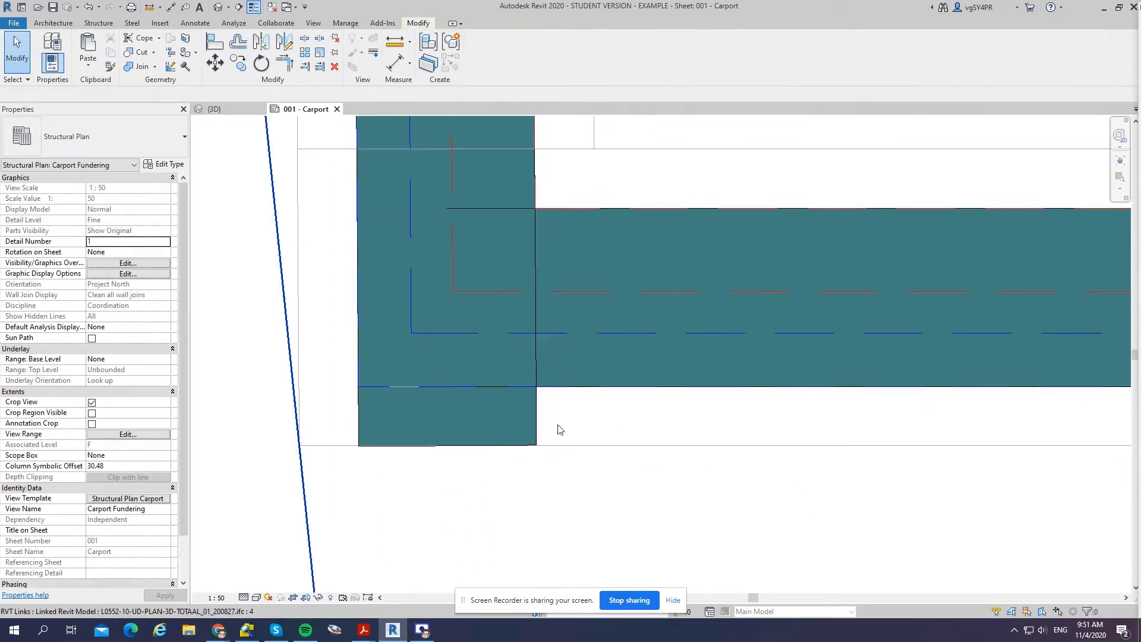
Cut the left beam's lower end flush with the lower edge beam's outer edge using a rectangular by-face opening.
{"action": "middle_click_drag", "start_coordinate": [559, 429], "coordinate": [626, 473]}
{"action": "left_click", "coordinate": [93, 25]}
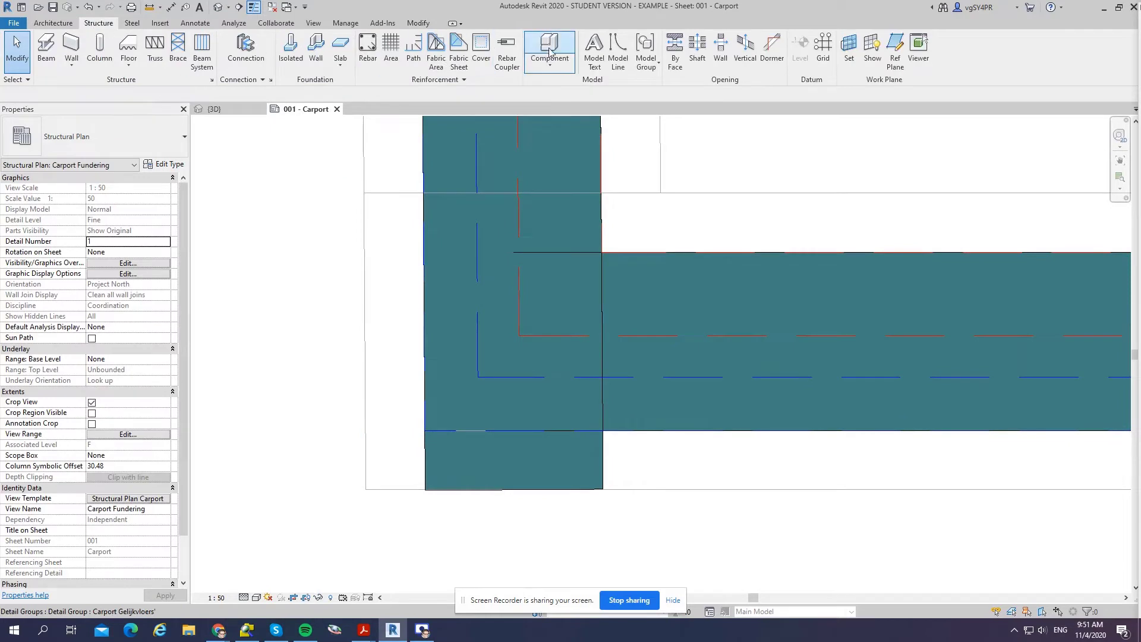
{"action": "left_click", "coordinate": [675, 52]}
{"action": "left_click", "coordinate": [444, 457]}
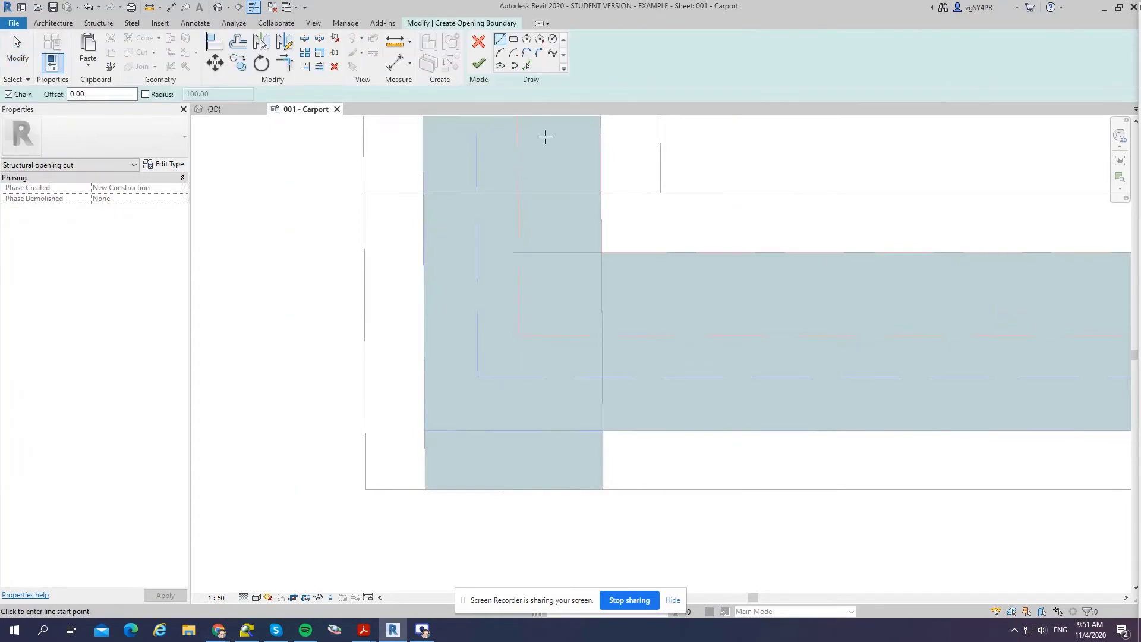
{"action": "left_click", "coordinate": [514, 41]}
{"action": "left_click", "coordinate": [660, 431]}
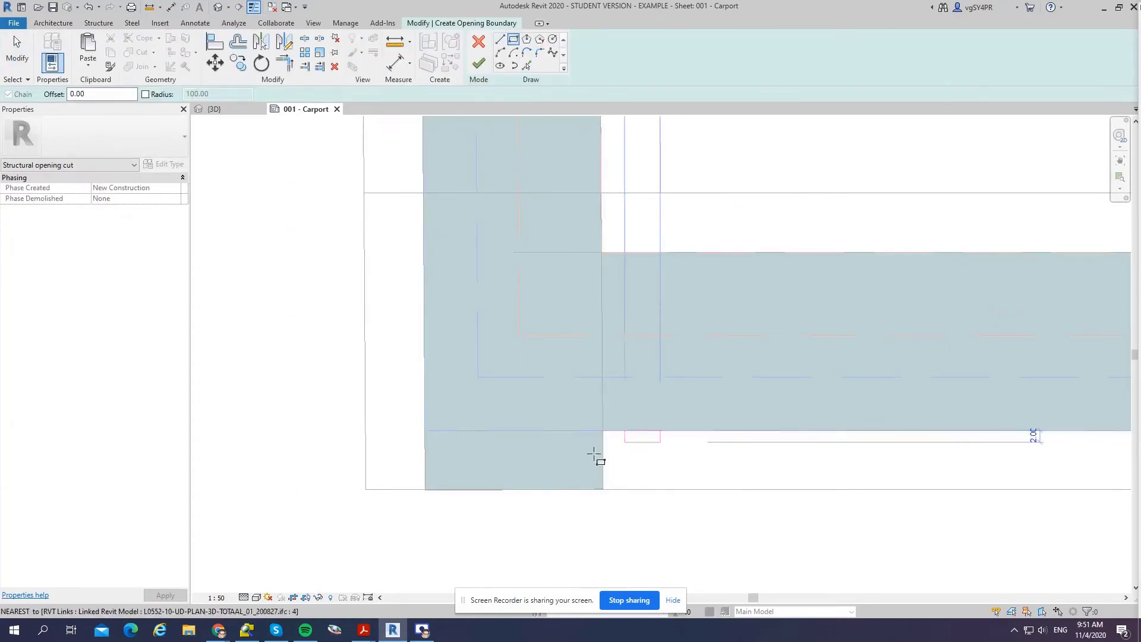
{"action": "left_click", "coordinate": [323, 542]}
{"action": "left_click", "coordinate": [479, 63]}
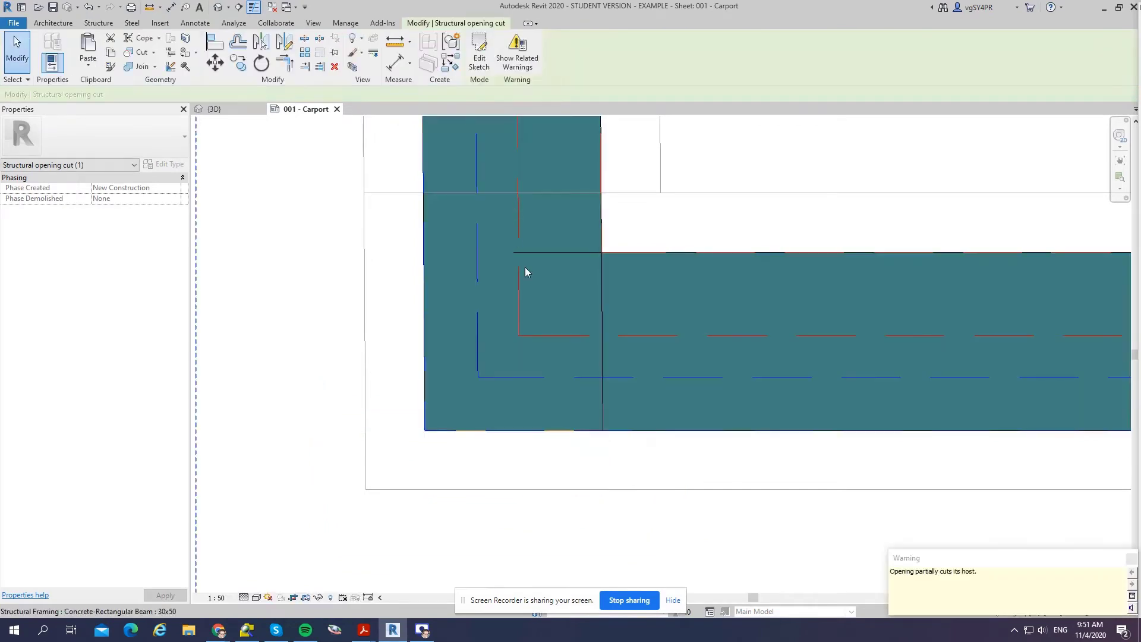
{"action": "scroll", "coordinate": [624, 260], "scroll_direction": "up", "scroll_amount": 1}
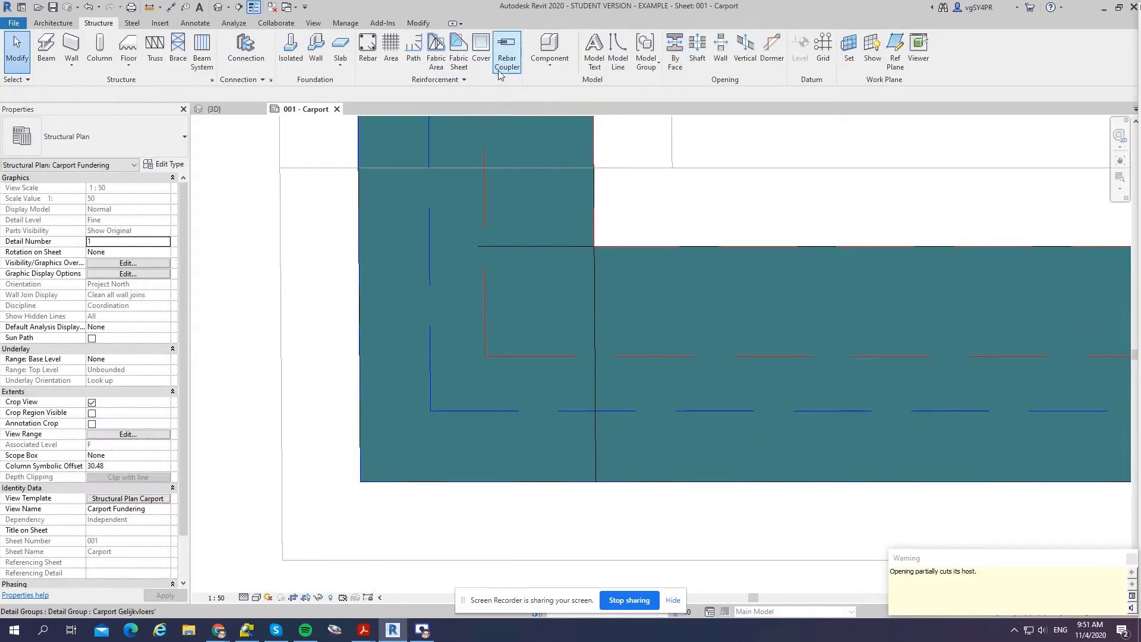
{"action": "left_click", "coordinate": [681, 53]}
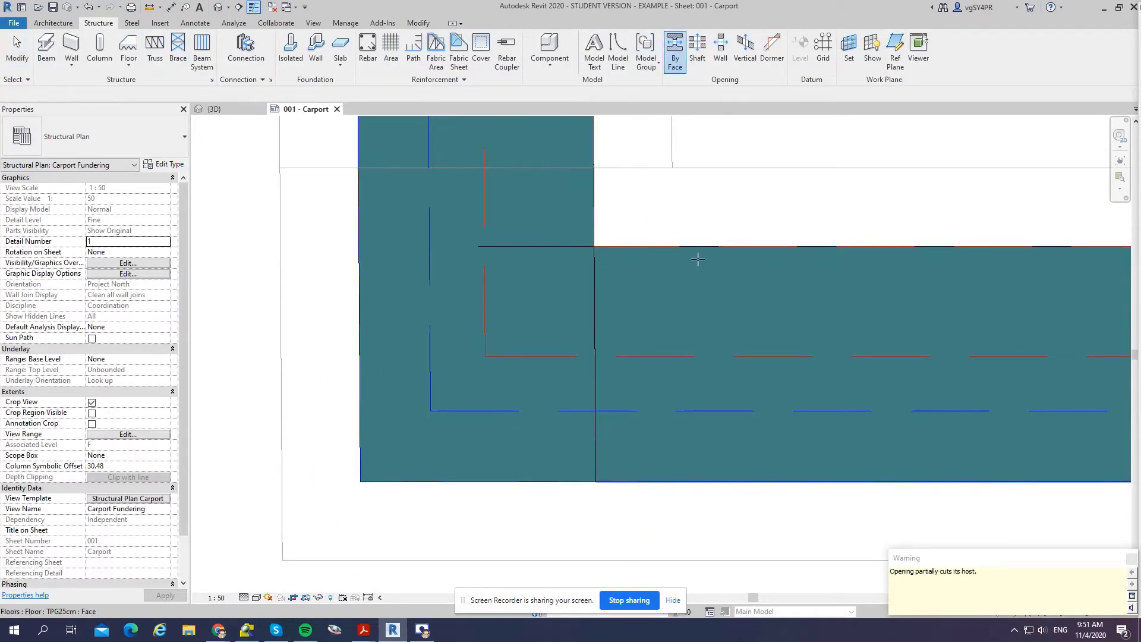
{"action": "scroll", "coordinate": [672, 292], "scroll_direction": "down", "scroll_amount": 5}
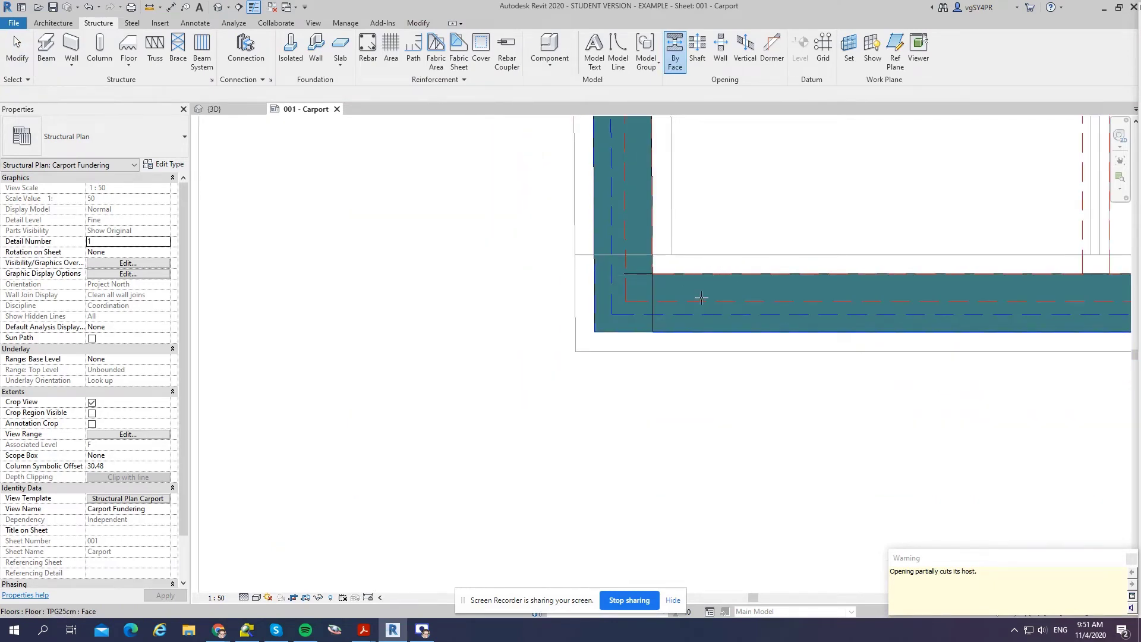
{"action": "scroll", "coordinate": [627, 329], "scroll_direction": "up", "scroll_amount": 4}
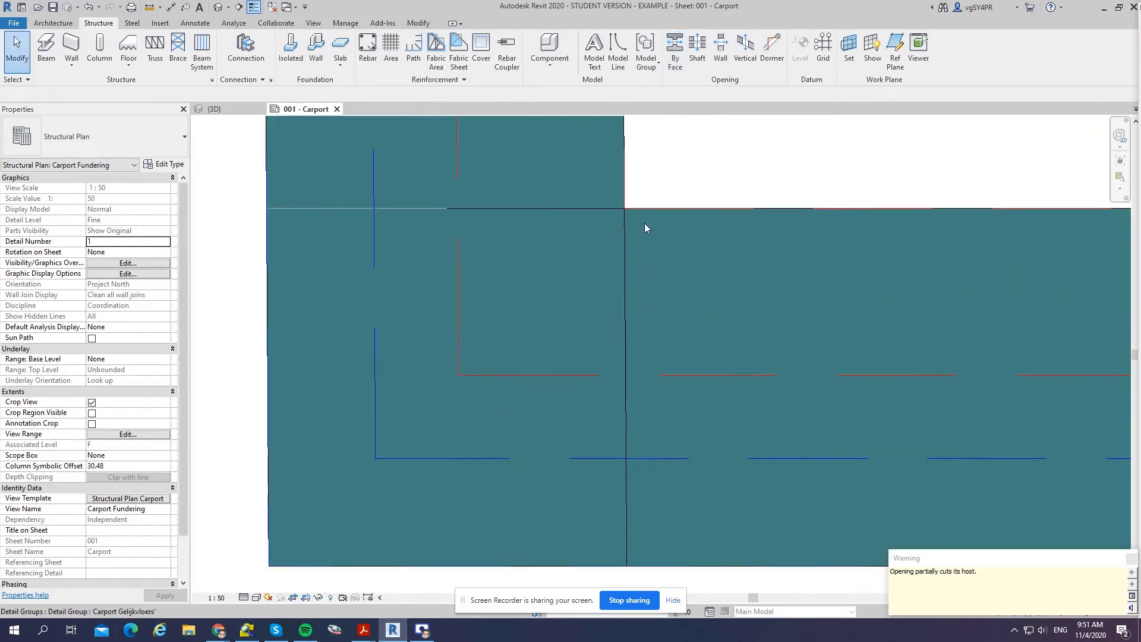
{"action": "key", "text": "Escape"}
{"action": "left_click", "coordinate": [643, 209]}
{"action": "key", "text": "Escape"}
{"action": "scroll", "coordinate": [567, 351], "scroll_direction": "down", "scroll_amount": 4}
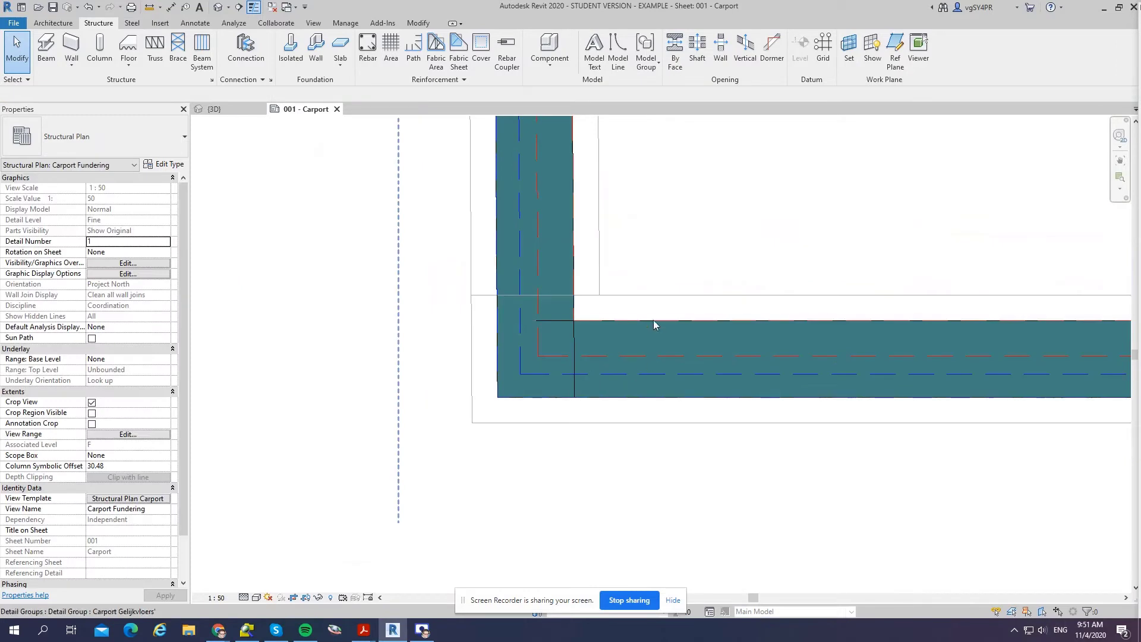
Inspect the beam ends at the lower-left corner in the 3D view and return to the Carport sheet.
{"action": "left_click", "coordinate": [423, 23]}
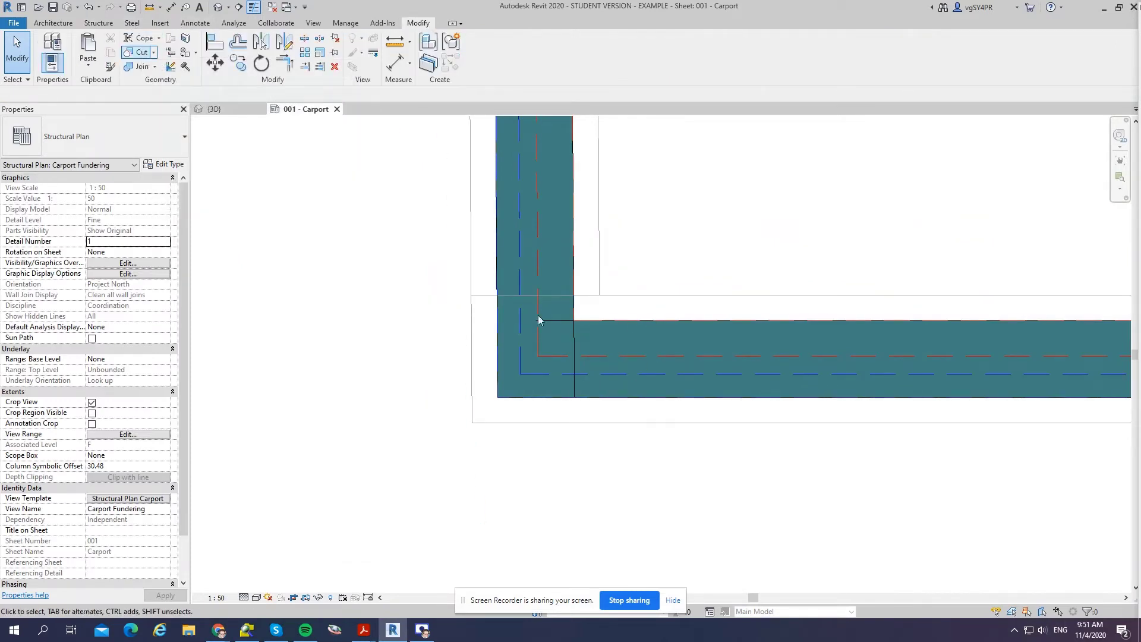
{"action": "scroll", "coordinate": [560, 344], "scroll_direction": "up", "scroll_amount": 3}
{"action": "left_click", "coordinate": [228, 112]}
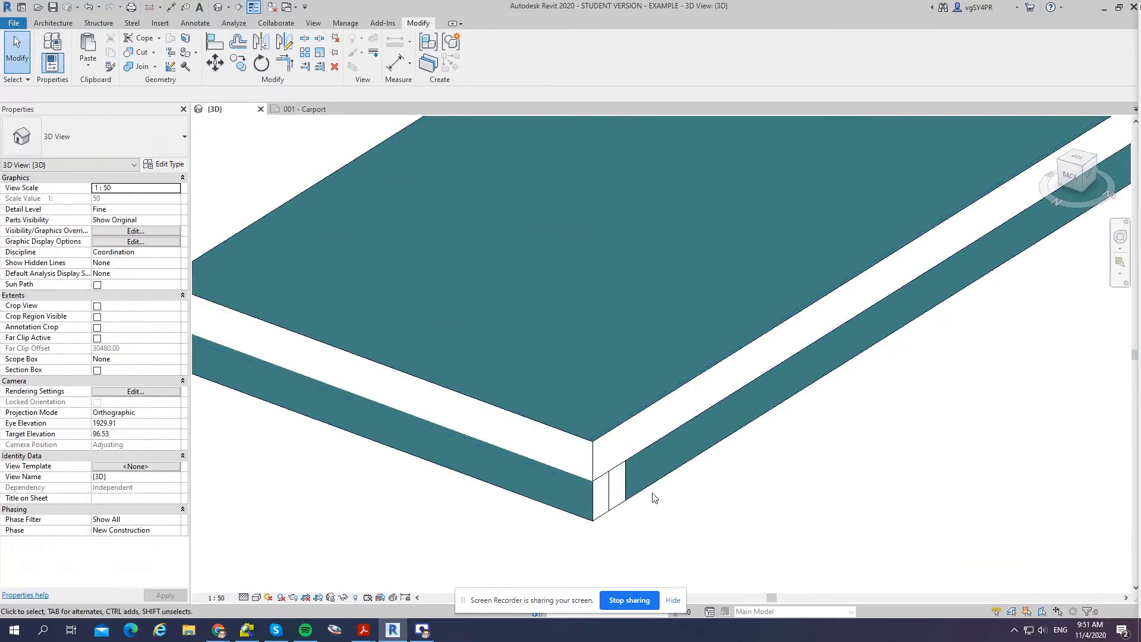
{"action": "left_click", "coordinate": [654, 475]}
{"action": "middle_click_drag", "start_coordinate": [712, 530], "coordinate": [616, 410], "text": "shift"}
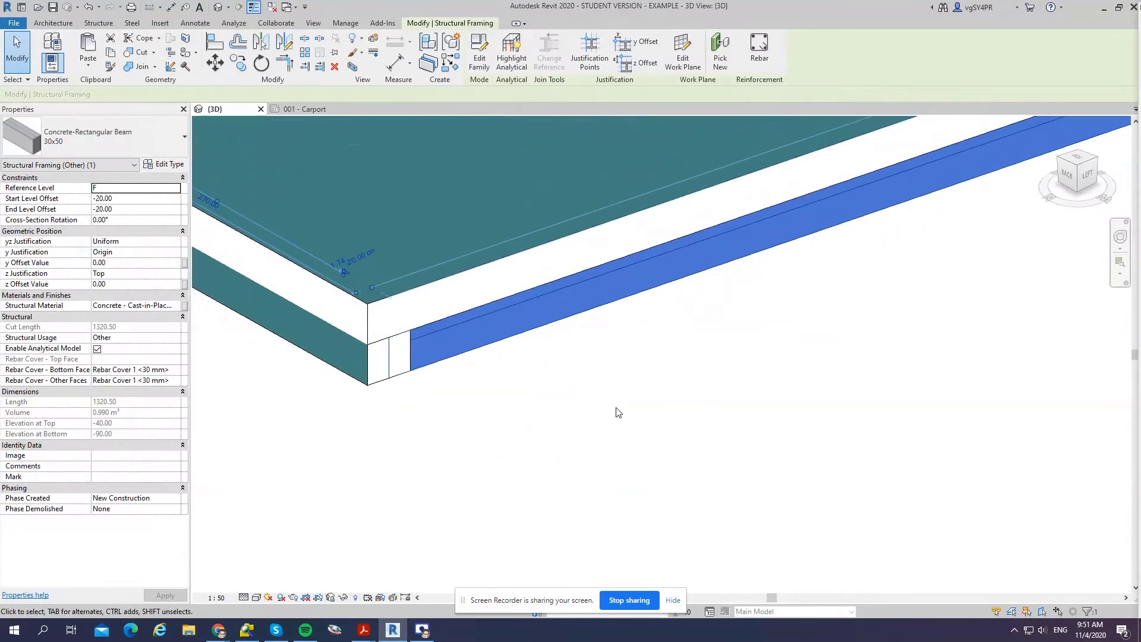
{"action": "scroll", "coordinate": [616, 410], "scroll_direction": "down", "scroll_amount": 2}
{"action": "left_click", "coordinate": [303, 109]}
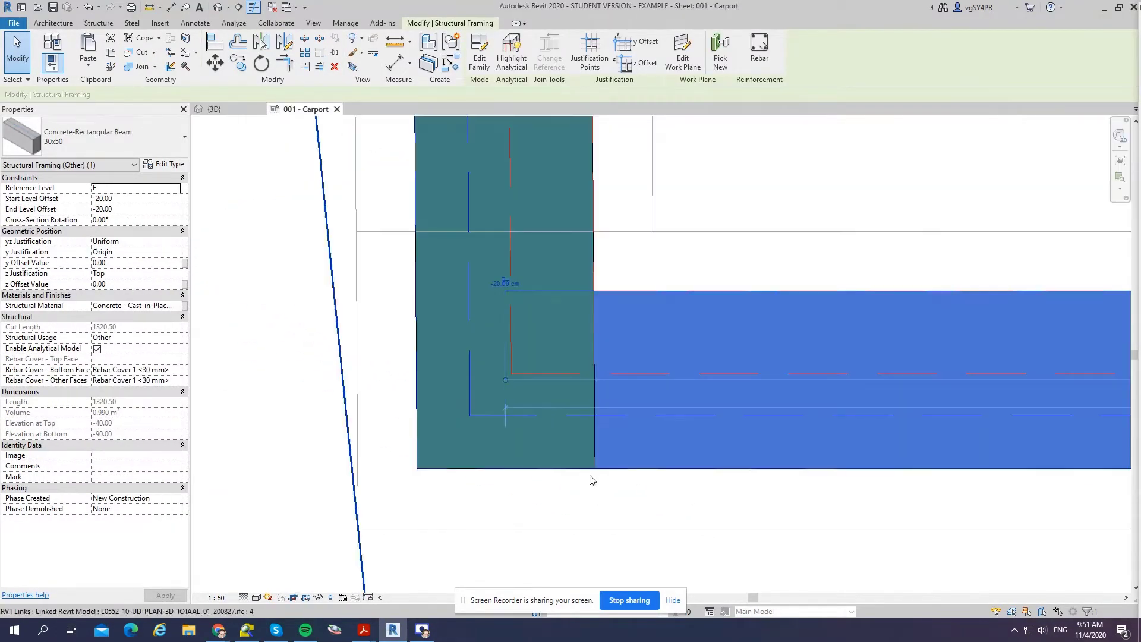
{"action": "left_click", "coordinate": [474, 454], "text": "ctrl"}
{"action": "key", "text": "Escape"}
{"action": "left_click", "coordinate": [635, 438]}
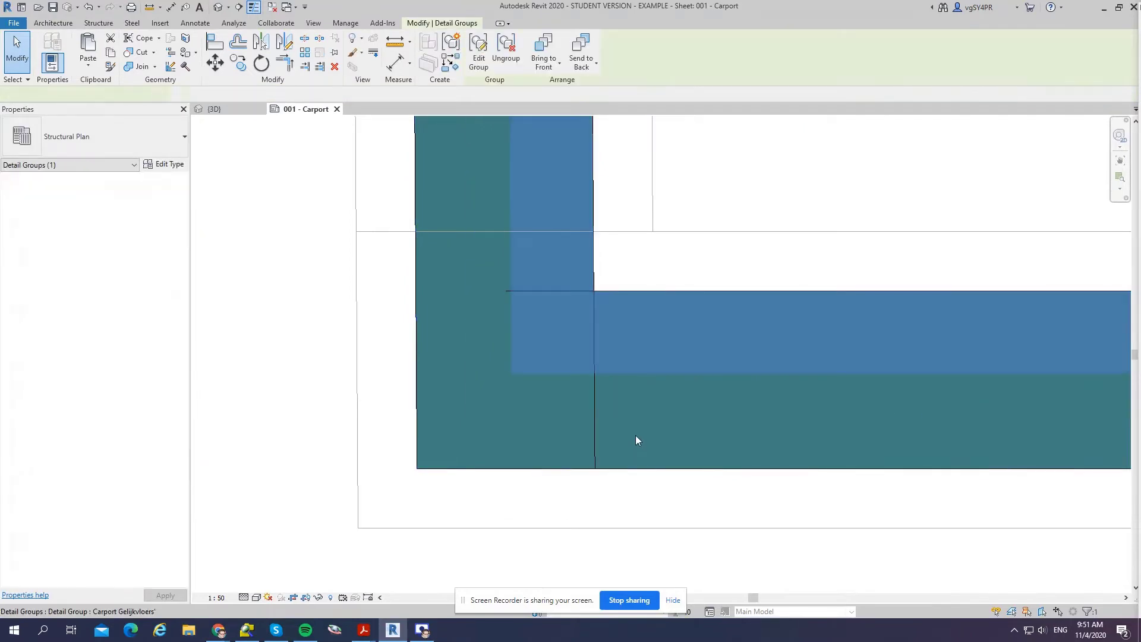
{"action": "key", "text": "Escape"}
{"action": "key", "text": "Tab"}
{"action": "left_click", "coordinate": [619, 444]}
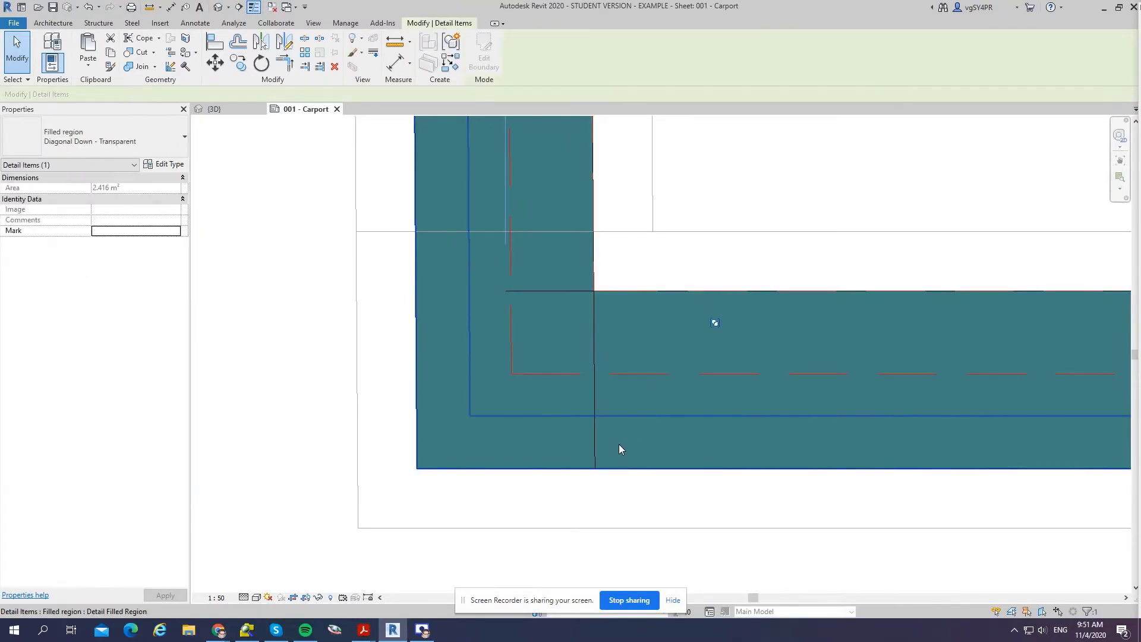
{"action": "key", "text": "Escape"}
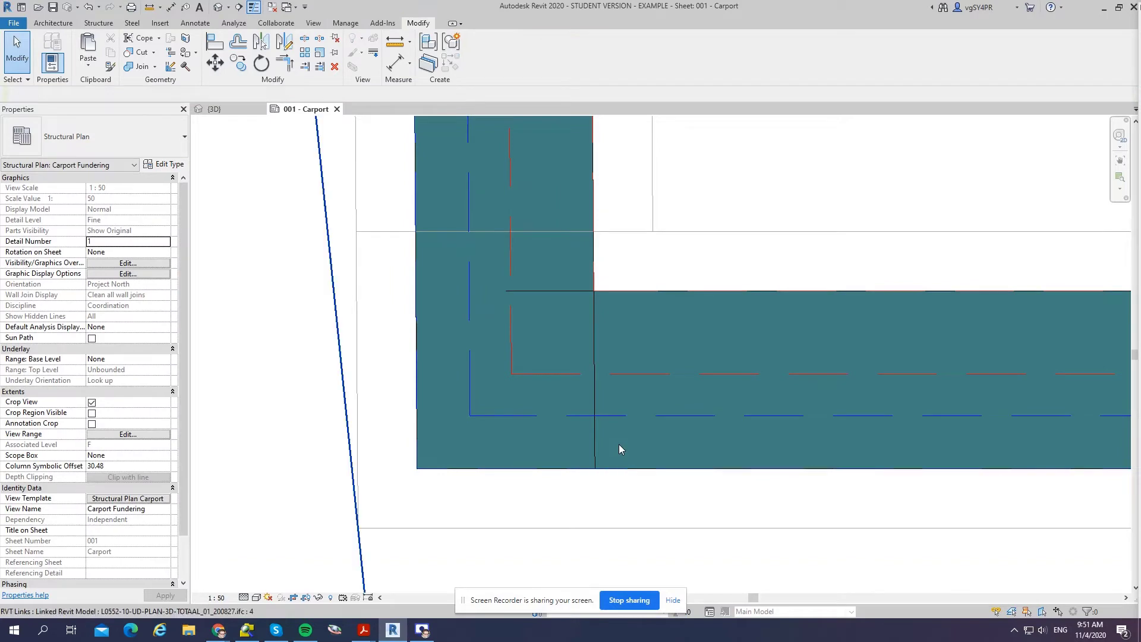
{"action": "left_click", "coordinate": [619, 444]}
{"action": "key", "text": "Escape"}
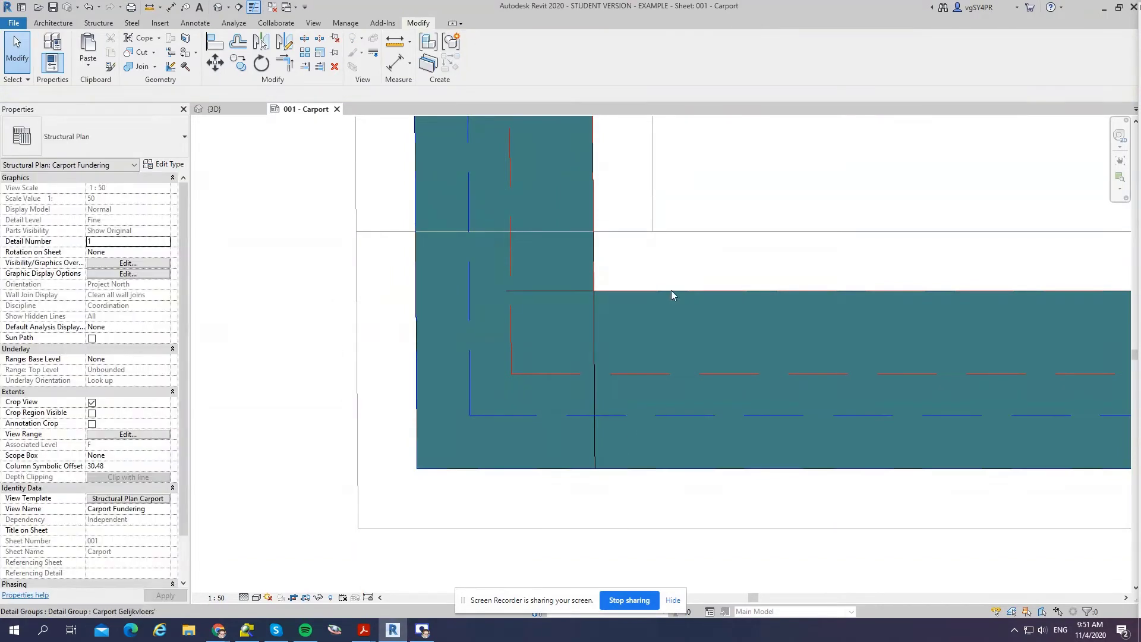
Select the lower edge beam and temporarily isolate its structural framing category in the plan.
{"action": "key", "text": "Tab"}
{"action": "key", "text": "Tab"}
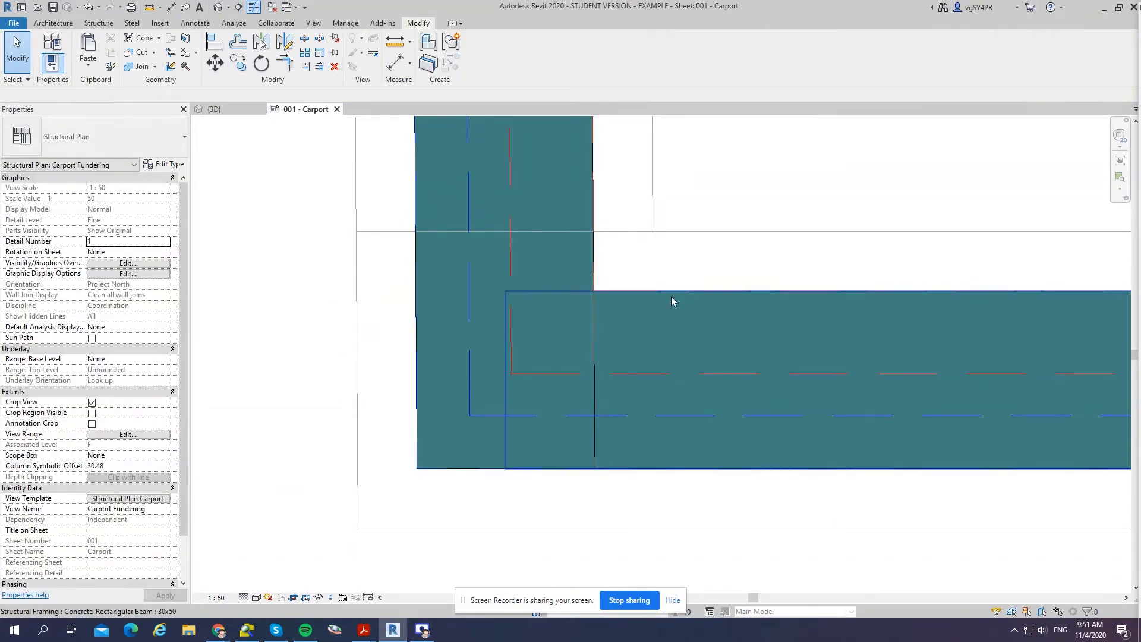
{"action": "left_click", "coordinate": [672, 296]}
{"action": "left_click", "coordinate": [318, 598]}
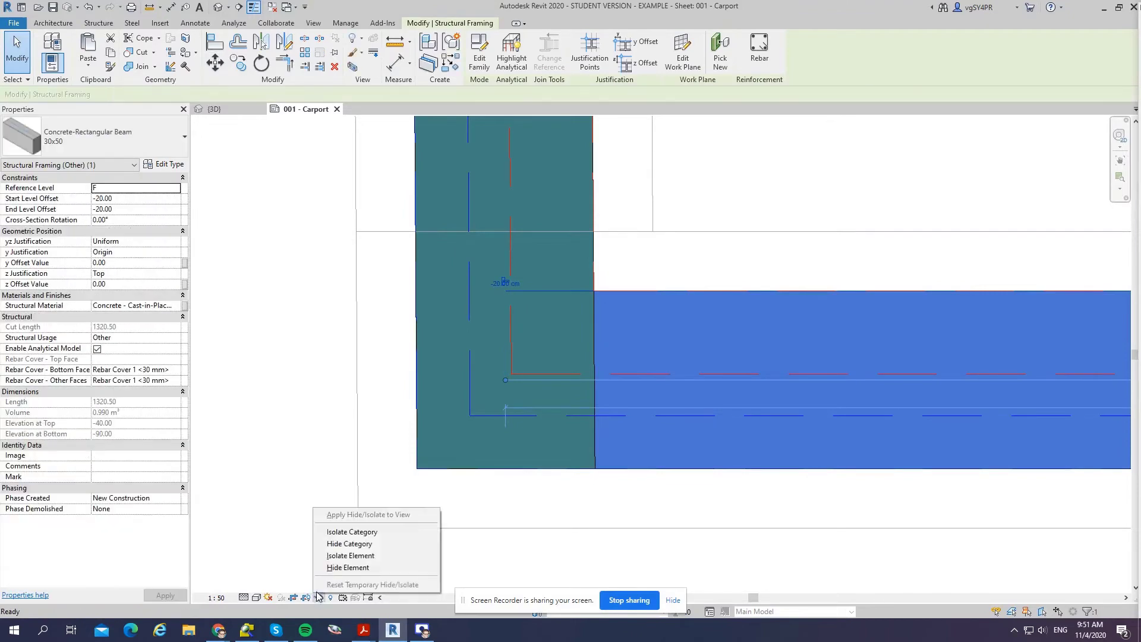
{"action": "left_click", "coordinate": [358, 545]}
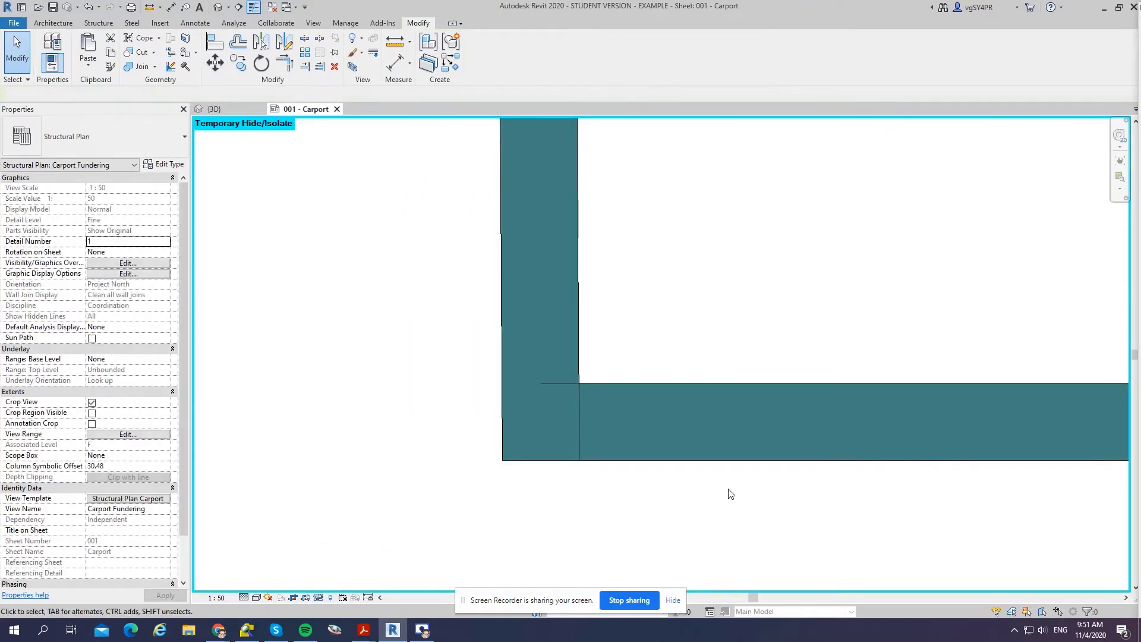
Start a by-face opening on the lower edge beam and sketch a rectangle covering the lower-left corner up to the left beam's inner edge.
{"action": "left_click", "coordinate": [98, 23]}
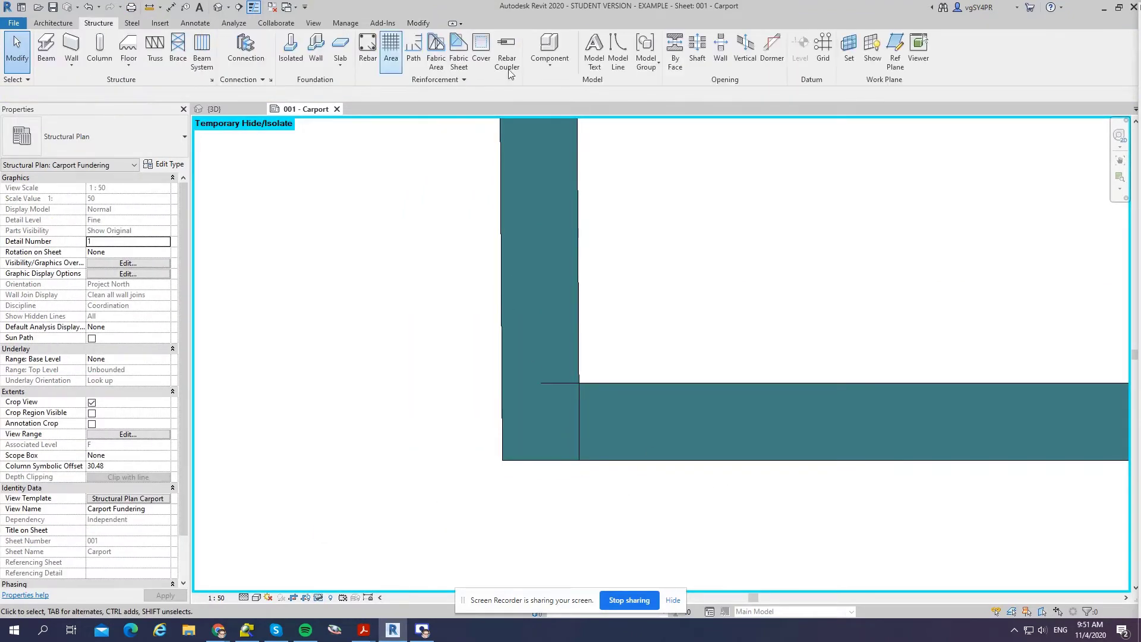
{"action": "left_click", "coordinate": [670, 54]}
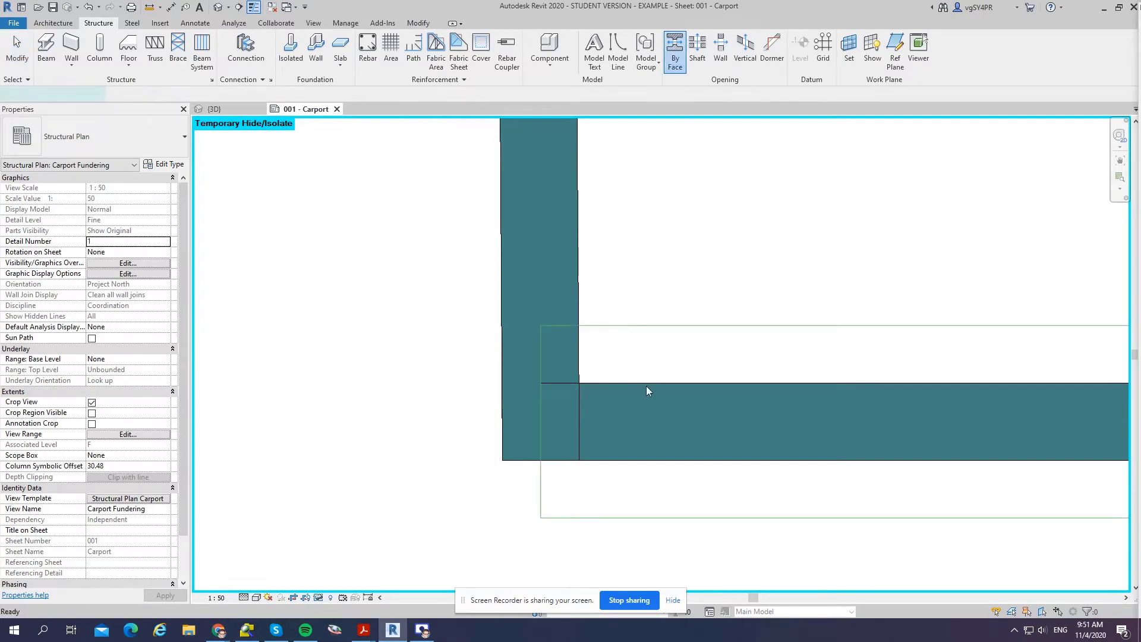
{"action": "left_click", "coordinate": [646, 391]}
{"action": "left_click", "coordinate": [514, 39]}
{"action": "left_click", "coordinate": [578, 276]}
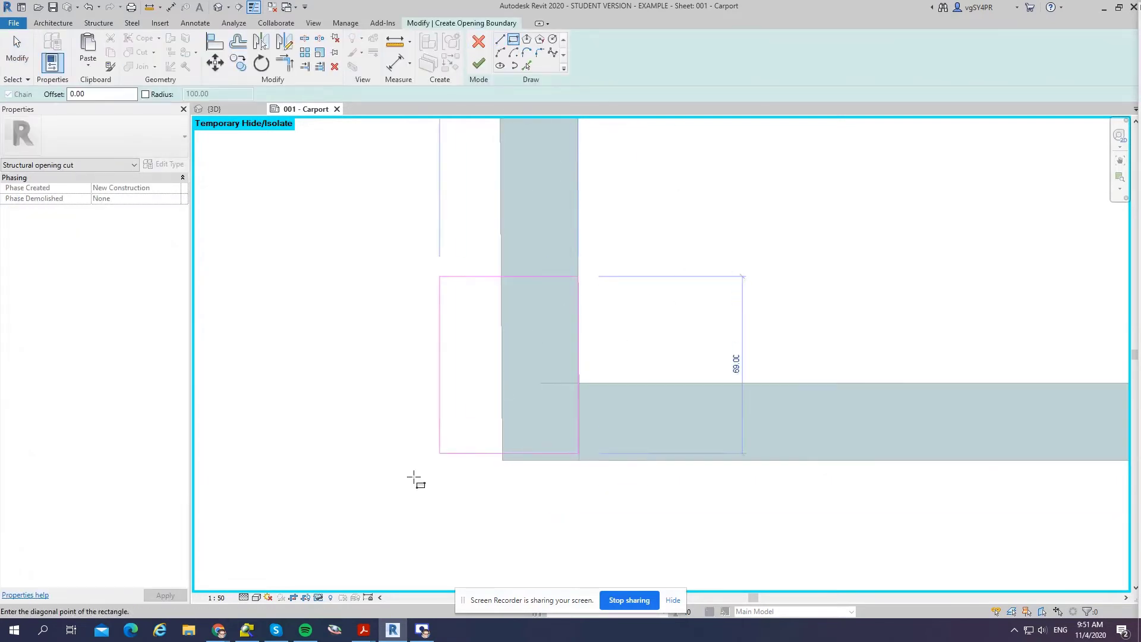
{"action": "left_click", "coordinate": [345, 538]}
Align the opening rectangle's inner side with the left beam's inner edge and finish the opening.
{"action": "left_click", "coordinate": [217, 43]}
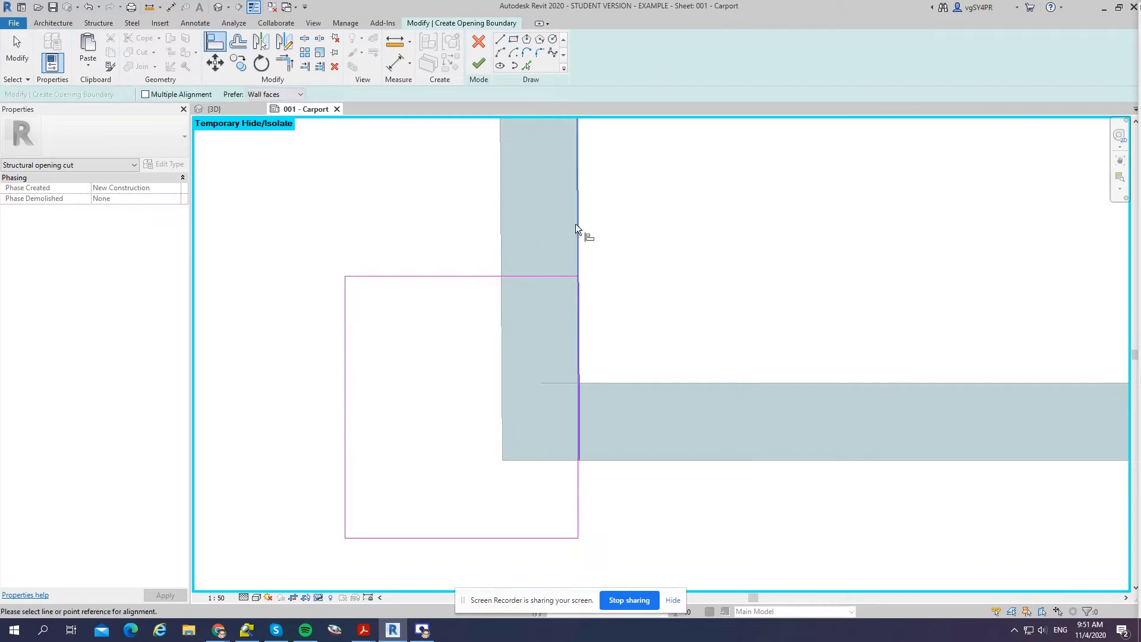
{"action": "left_click", "coordinate": [576, 224]}
{"action": "left_click", "coordinate": [579, 476]}
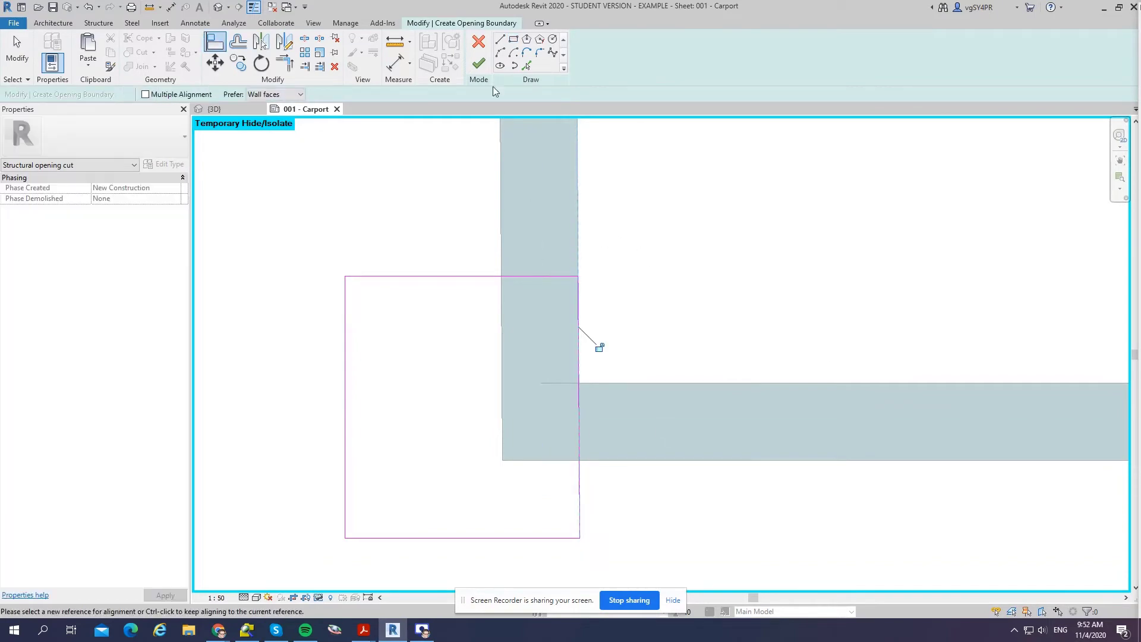
{"action": "left_click", "coordinate": [478, 63]}
{"action": "left_click", "coordinate": [435, 423]}
Cut off the left beam's upper end flush with the upper edge beam's outer edge using a rectangular by-face opening.
{"action": "scroll", "coordinate": [597, 321], "scroll_direction": "down", "scroll_amount": 4}
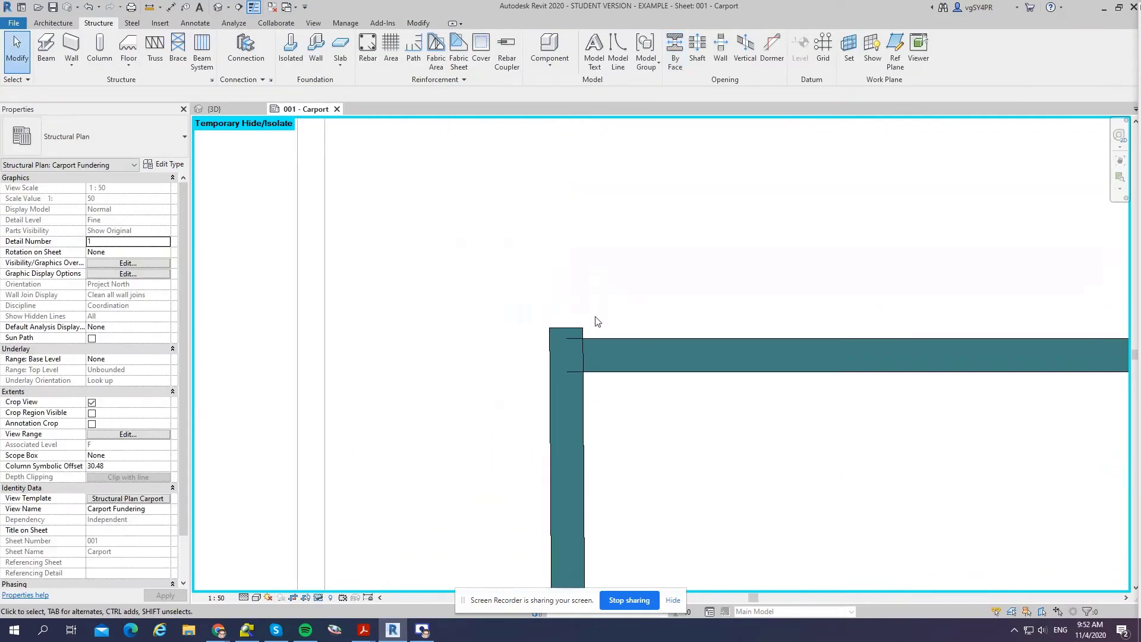
{"action": "scroll", "coordinate": [598, 322], "scroll_direction": "up", "scroll_amount": 2}
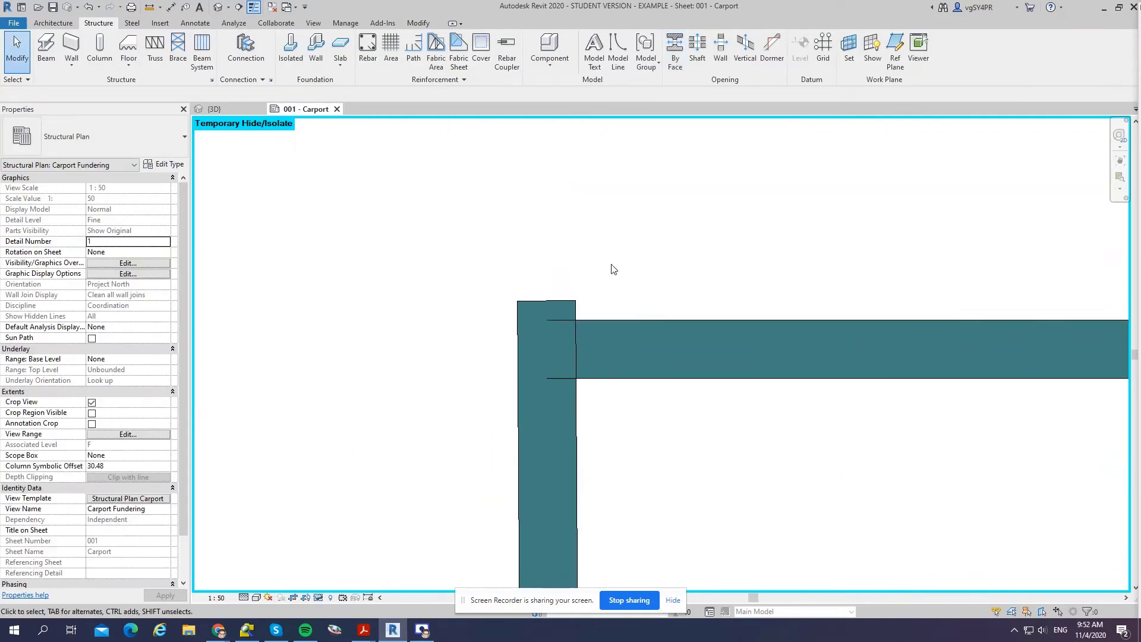
{"action": "left_click", "coordinate": [675, 51]}
{"action": "left_click", "coordinate": [561, 308]}
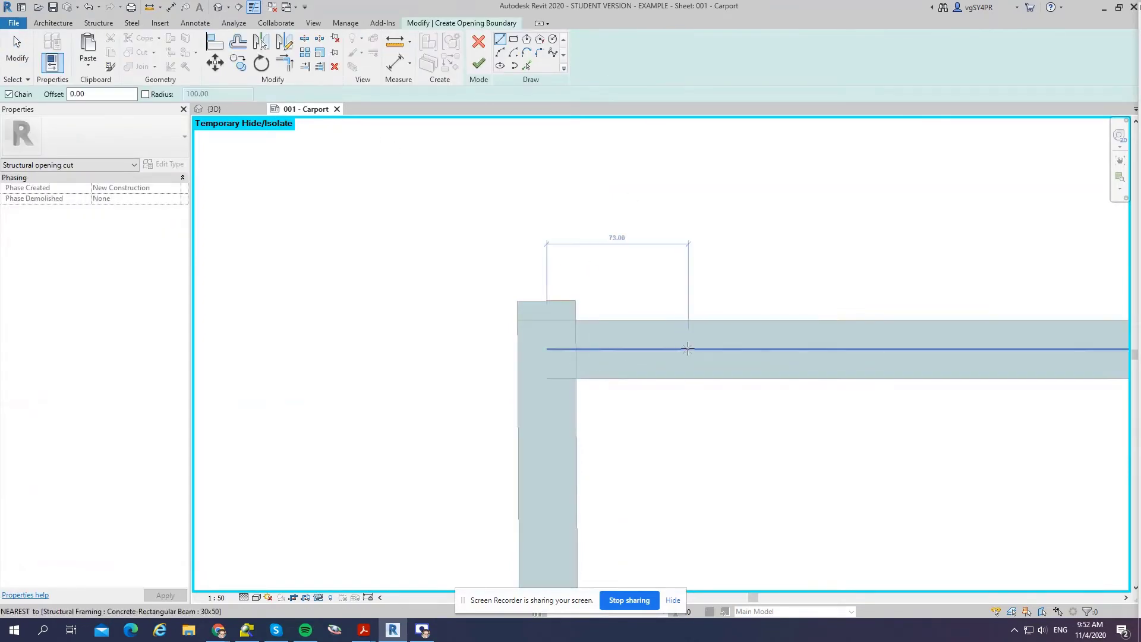
{"action": "scroll", "coordinate": [568, 325], "scroll_direction": "up", "scroll_amount": 2}
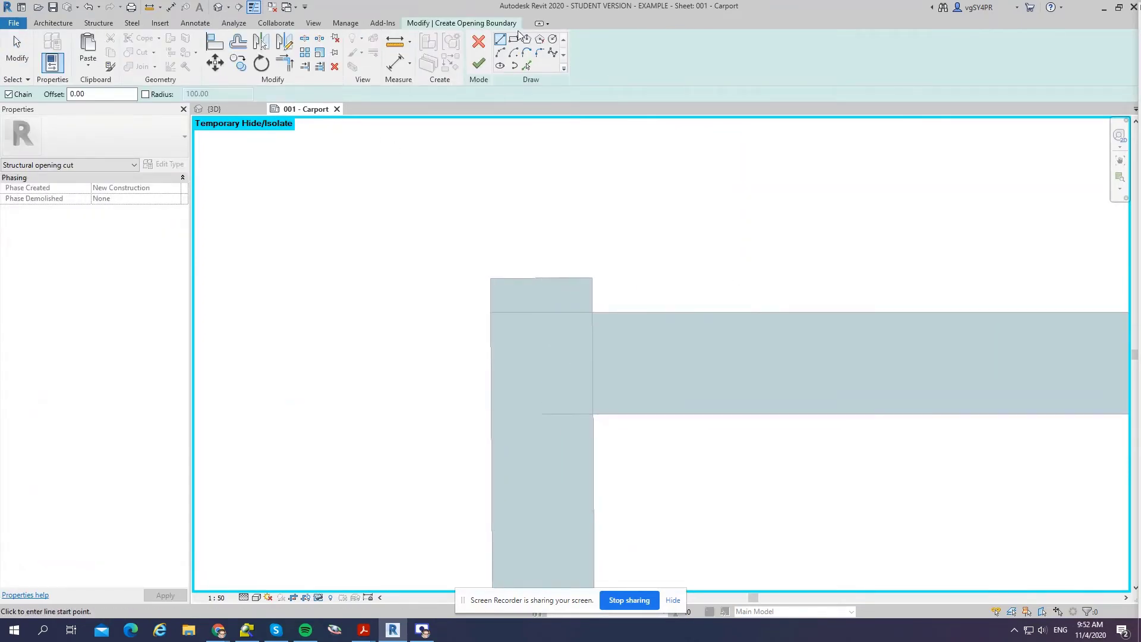
{"action": "left_click", "coordinate": [512, 39]}
{"action": "left_click", "coordinate": [640, 312]}
{"action": "left_click", "coordinate": [354, 217]}
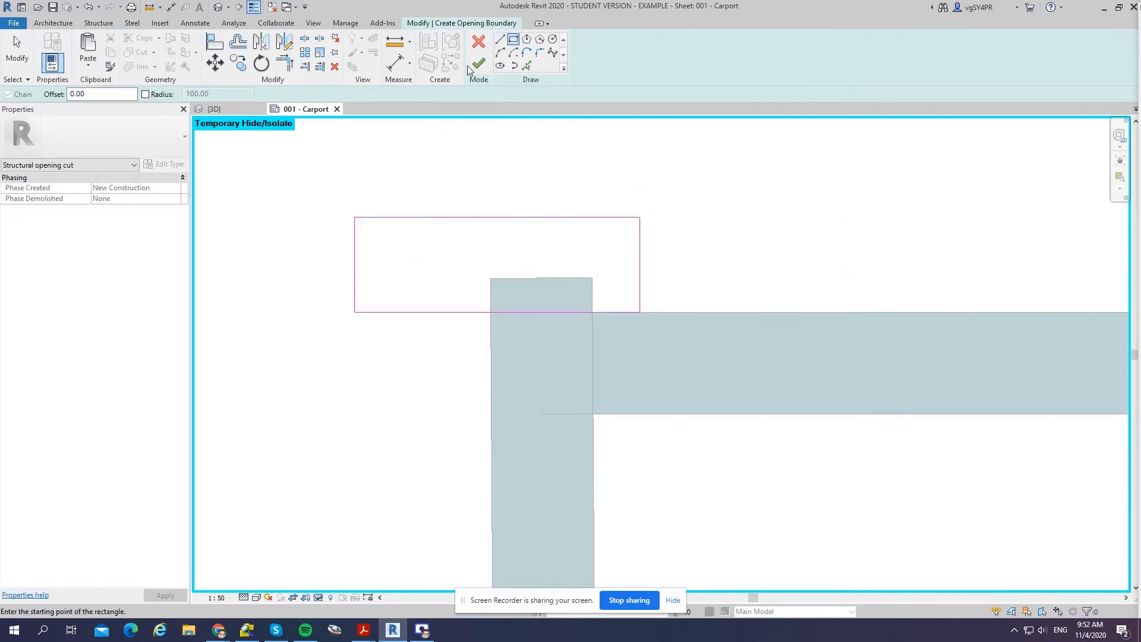
{"action": "left_click", "coordinate": [473, 67]}
{"action": "key", "text": "Escape"}
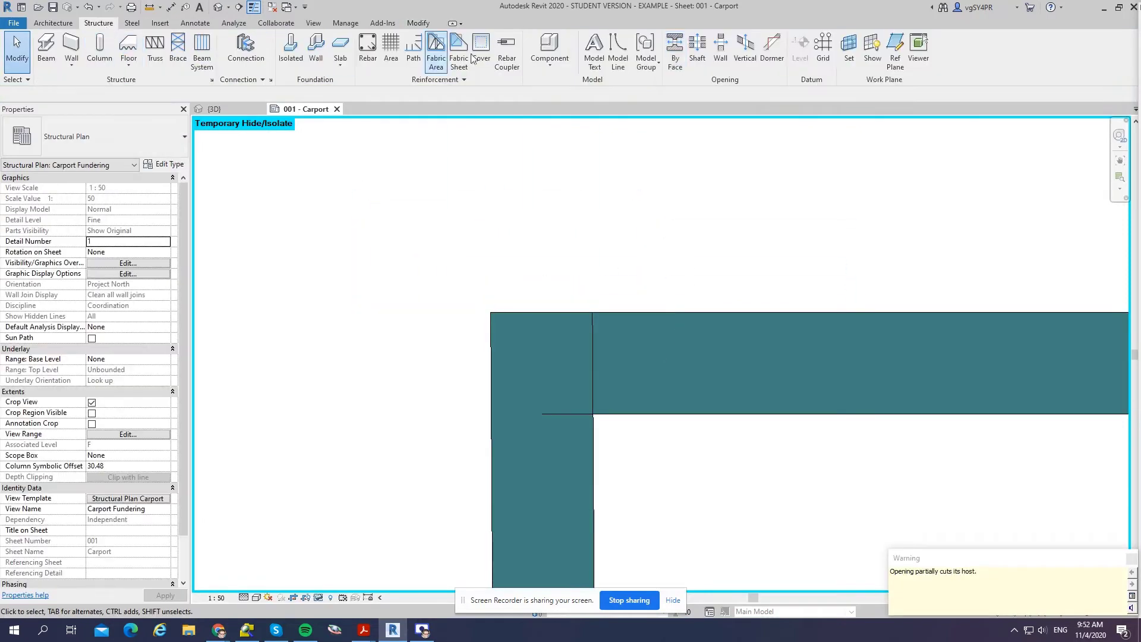
Start a by-face opening on the upper edge beam and sketch a rectangle covering the upper-left corner of the foundation.
{"action": "left_click", "coordinate": [673, 52]}
{"action": "left_click", "coordinate": [612, 313]}
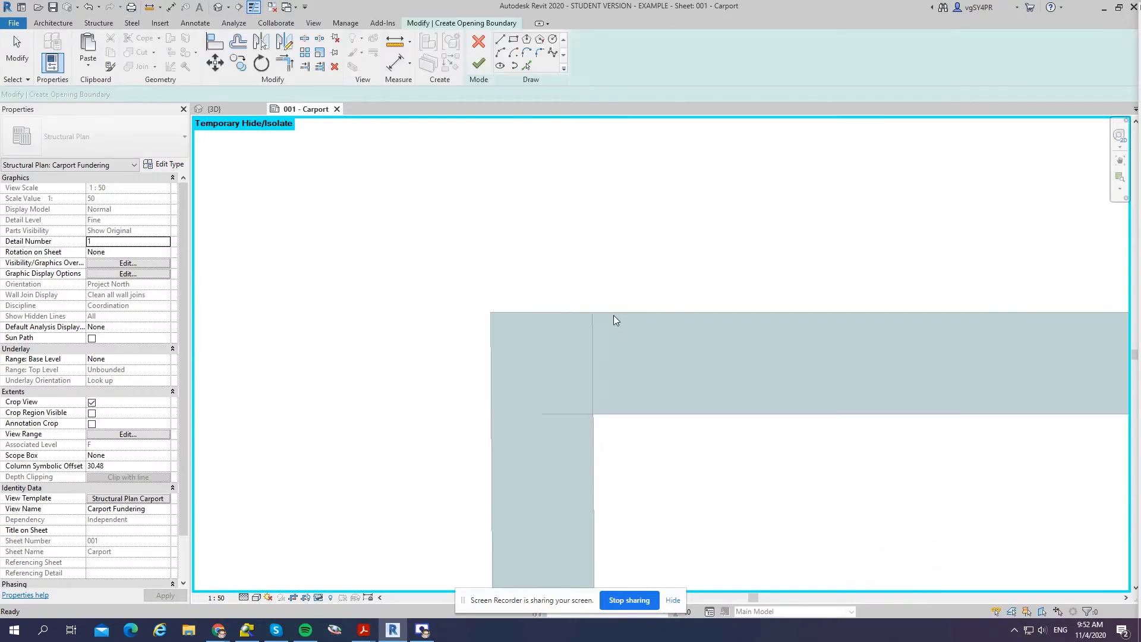
{"action": "left_click", "coordinate": [613, 313]}
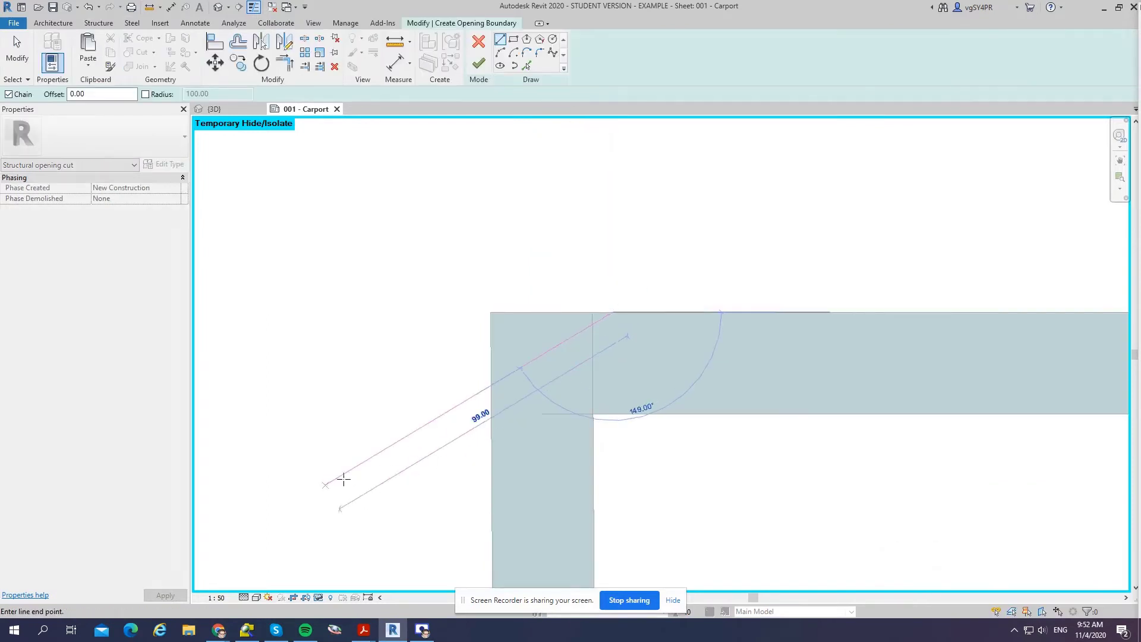
{"action": "left_click", "coordinate": [499, 41]}
{"action": "left_click", "coordinate": [513, 39]}
{"action": "left_click", "coordinate": [593, 454]}
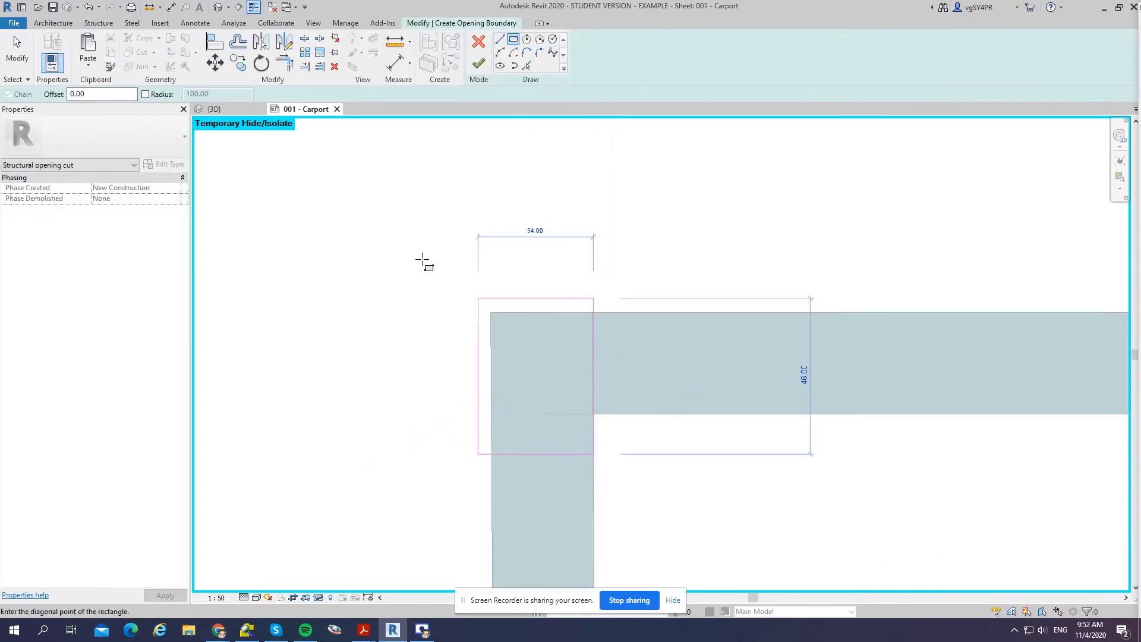
{"action": "left_click", "coordinate": [355, 189]}
Align the opening rectangle's inner side with the left beam's inner edge and finish the upper beam's opening.
{"action": "left_click", "coordinate": [215, 41]}
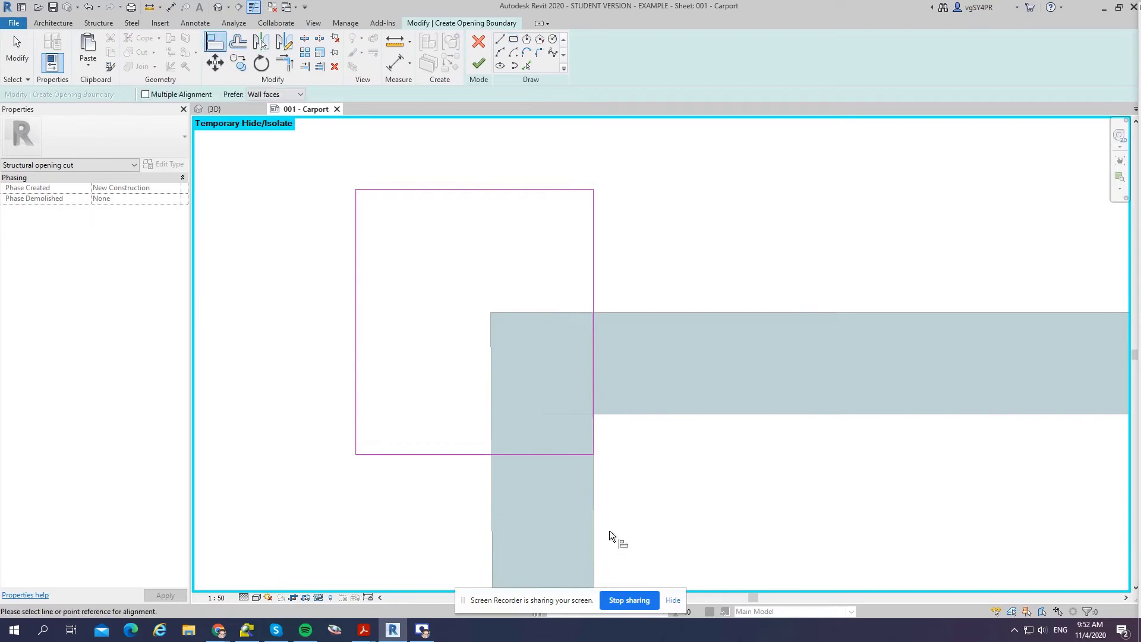
{"action": "left_click", "coordinate": [592, 286]}
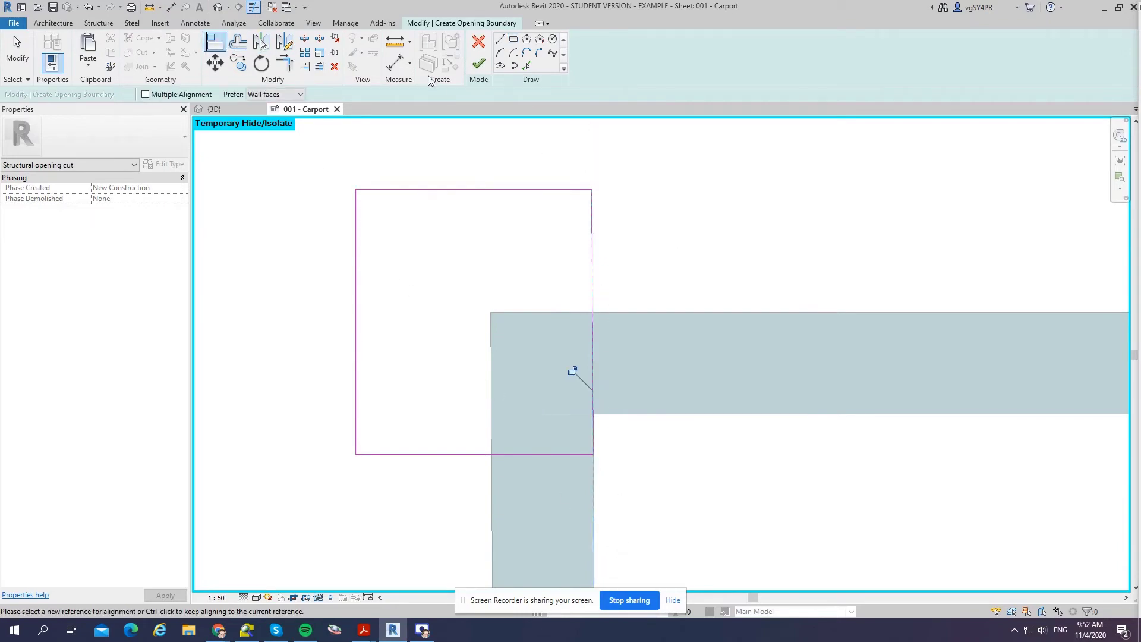
{"action": "left_click", "coordinate": [478, 64]}
{"action": "left_click", "coordinate": [634, 298]}
{"action": "scroll", "coordinate": [463, 257], "scroll_direction": "down", "scroll_amount": 5}
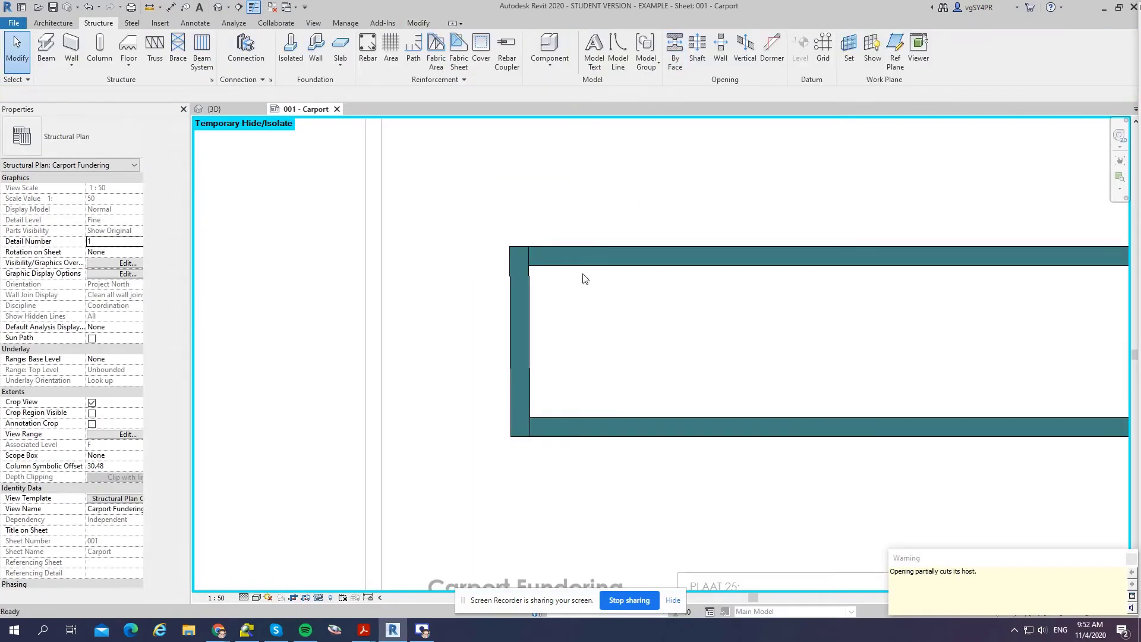
Join the upper edge beam's geometry with the left edge beam.
{"action": "left_click", "coordinate": [548, 263]}
{"action": "key", "text": "Escape"}
{"action": "scroll", "coordinate": [523, 251], "scroll_direction": "up", "scroll_amount": 3}
{"action": "key", "text": "j"}
{"action": "key", "text": "g"}
{"action": "left_click", "coordinate": [558, 280]}
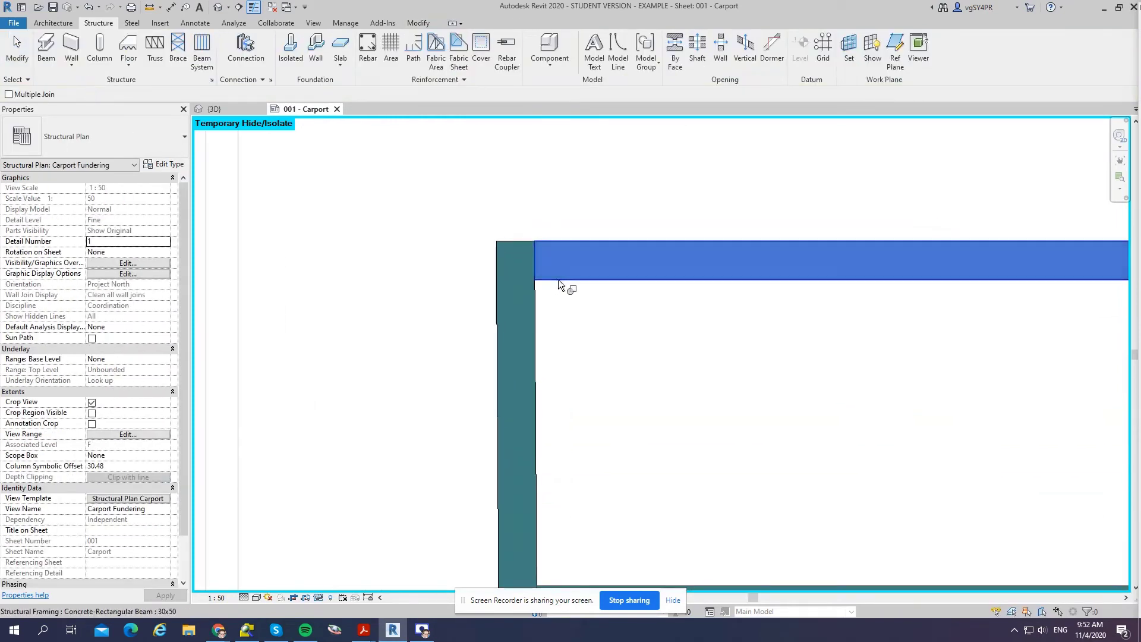
{"action": "left_click", "coordinate": [526, 275]}
Join the lower edge beam's geometry with the left edge beam.
{"action": "scroll", "coordinate": [586, 205], "scroll_direction": "down", "scroll_amount": 2}
{"action": "scroll", "coordinate": [573, 430], "scroll_direction": "up", "scroll_amount": 1}
{"action": "left_click", "coordinate": [565, 381]}
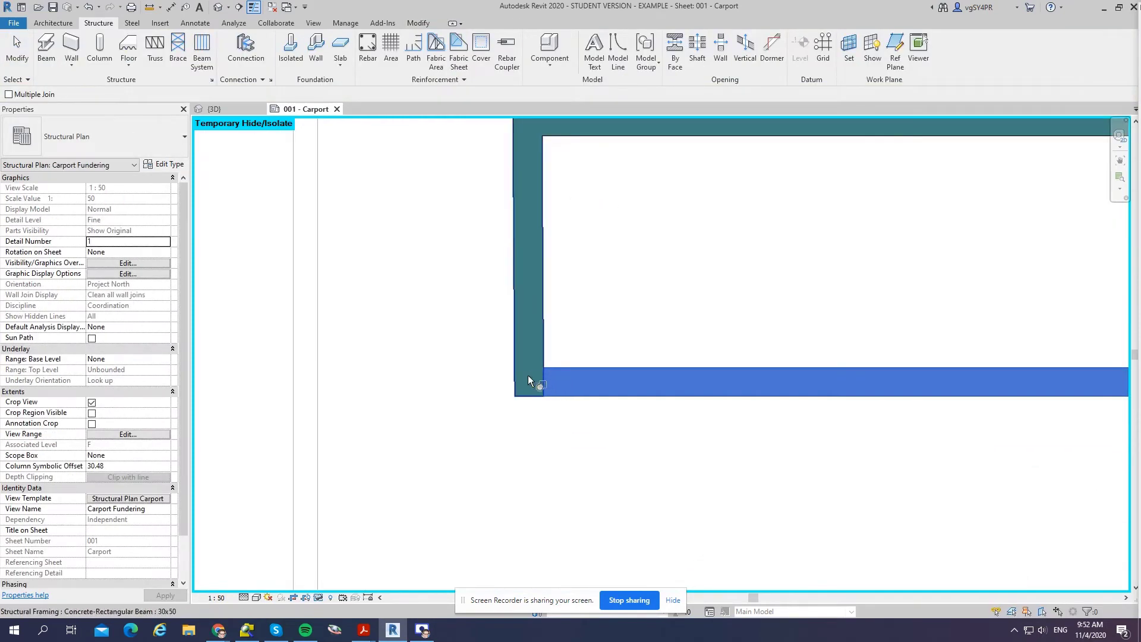
{"action": "left_click", "coordinate": [528, 379]}
{"action": "key", "text": "Escape"}
{"action": "scroll", "coordinate": [474, 425], "scroll_direction": "down", "scroll_amount": 2}
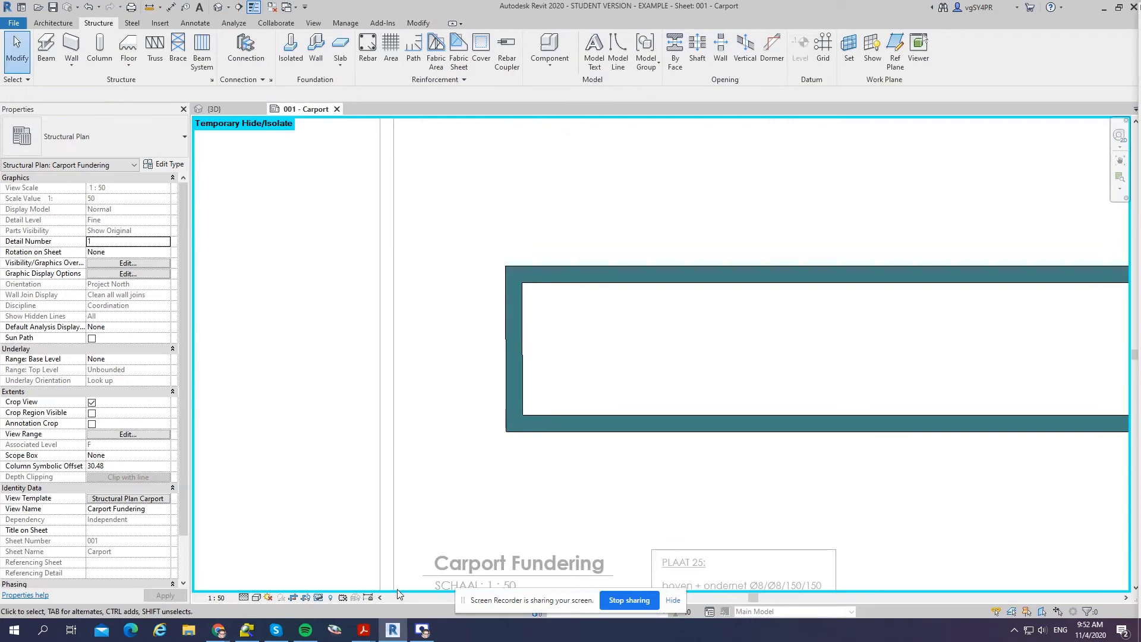
Reset the temporary hide/isolate so all elements of the foundation plan are displayed again.
{"action": "left_click", "coordinate": [318, 599]}
{"action": "left_click", "coordinate": [338, 587]}
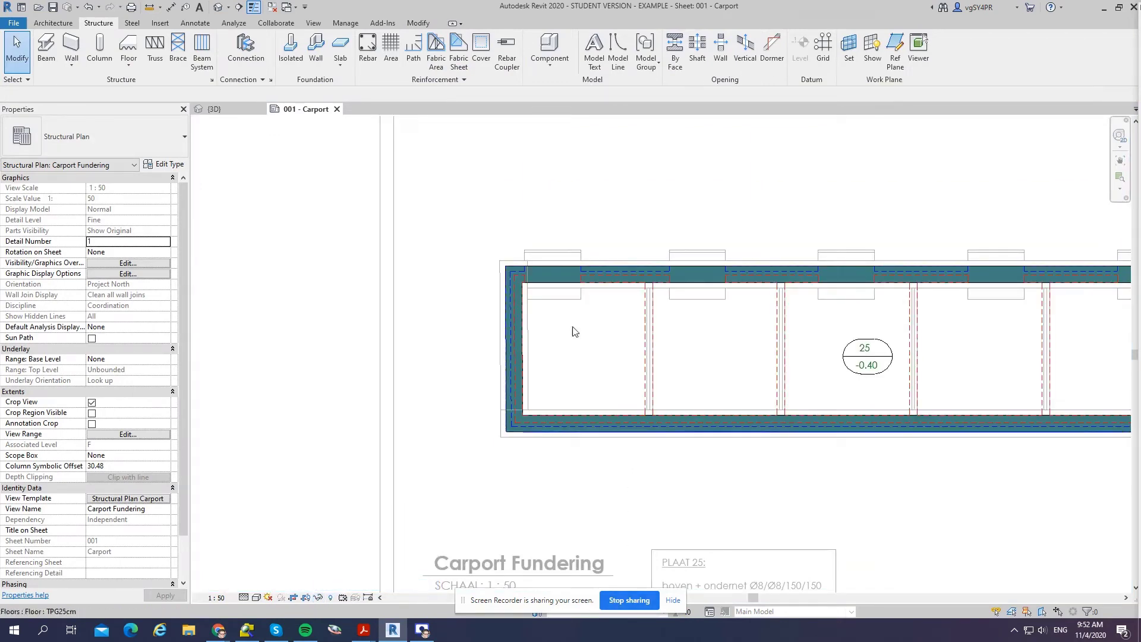
{"action": "scroll", "coordinate": [756, 387], "scroll_direction": "down", "scroll_amount": 3}
{"action": "scroll", "coordinate": [779, 254], "scroll_direction": "up", "scroll_amount": 3}
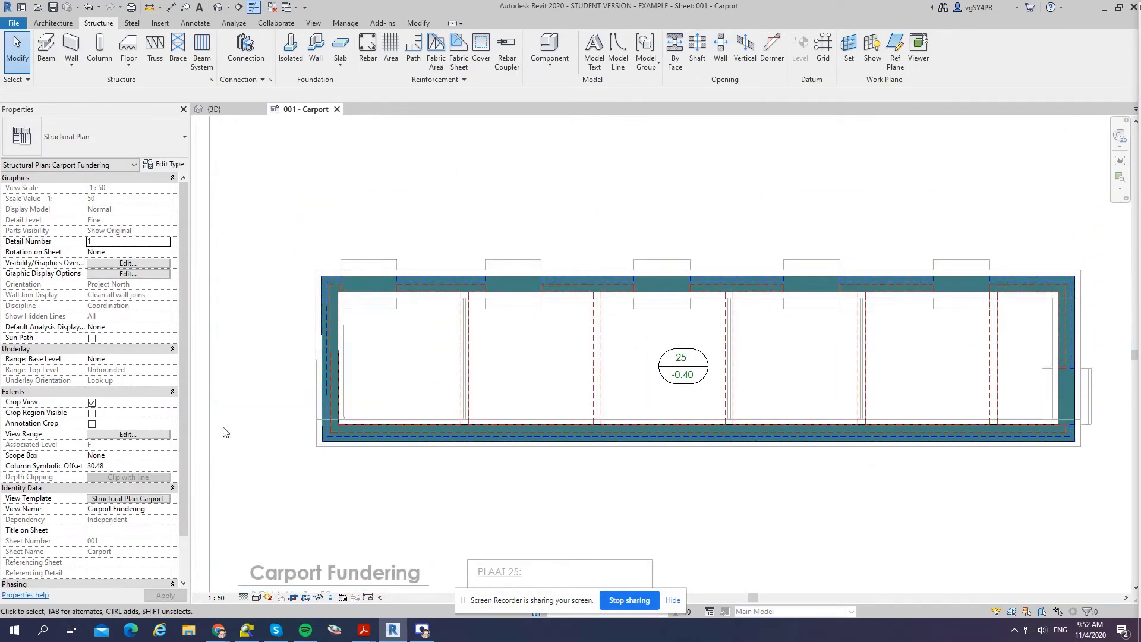
Open the annotation visibility overrides of the Structural Plan Carport view template and turn off Stair Paths.
{"action": "left_click", "coordinate": [131, 501]}
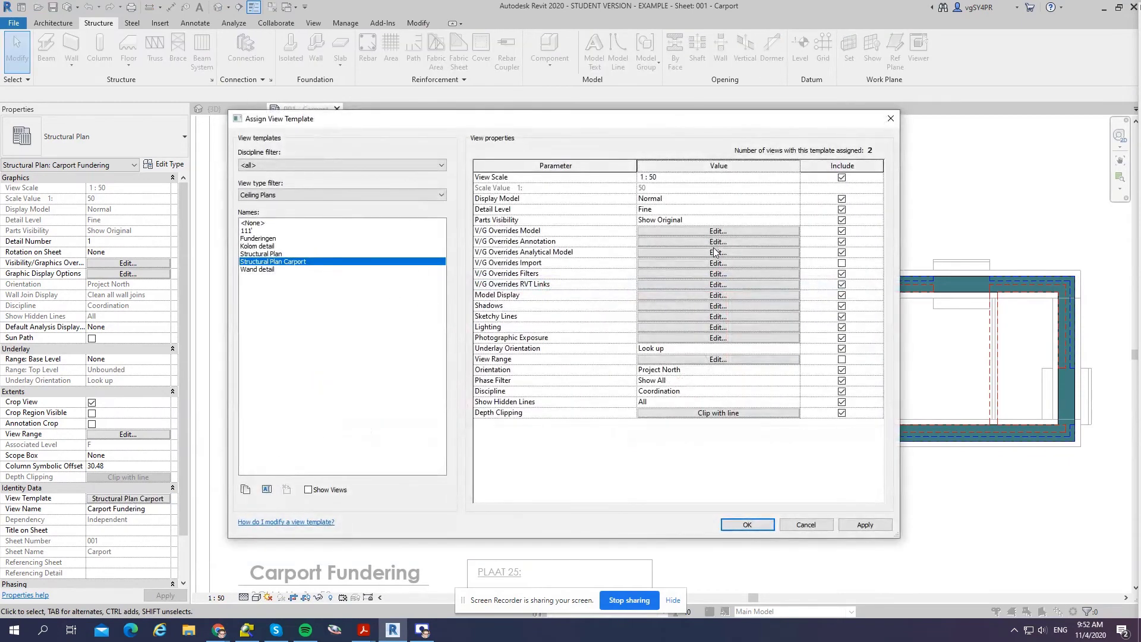
{"action": "left_click", "coordinate": [716, 242]}
{"action": "key", "text": "s"}
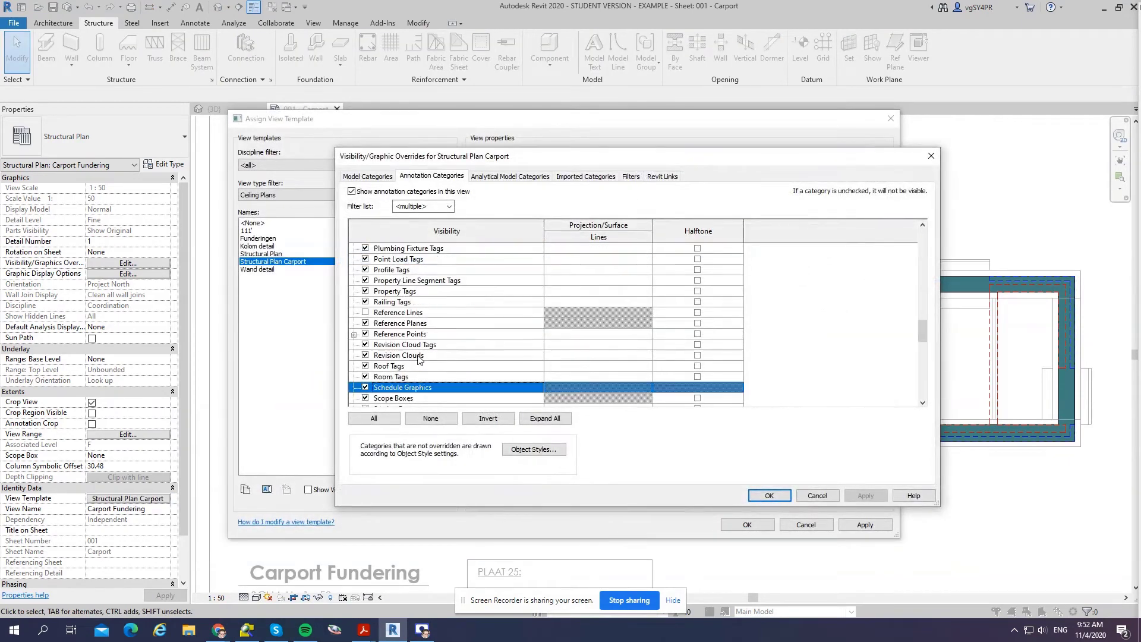
{"action": "scroll", "coordinate": [391, 392], "scroll_direction": "down", "scroll_amount": 5}
{"action": "scroll", "coordinate": [386, 364], "scroll_direction": "down", "scroll_amount": 2}
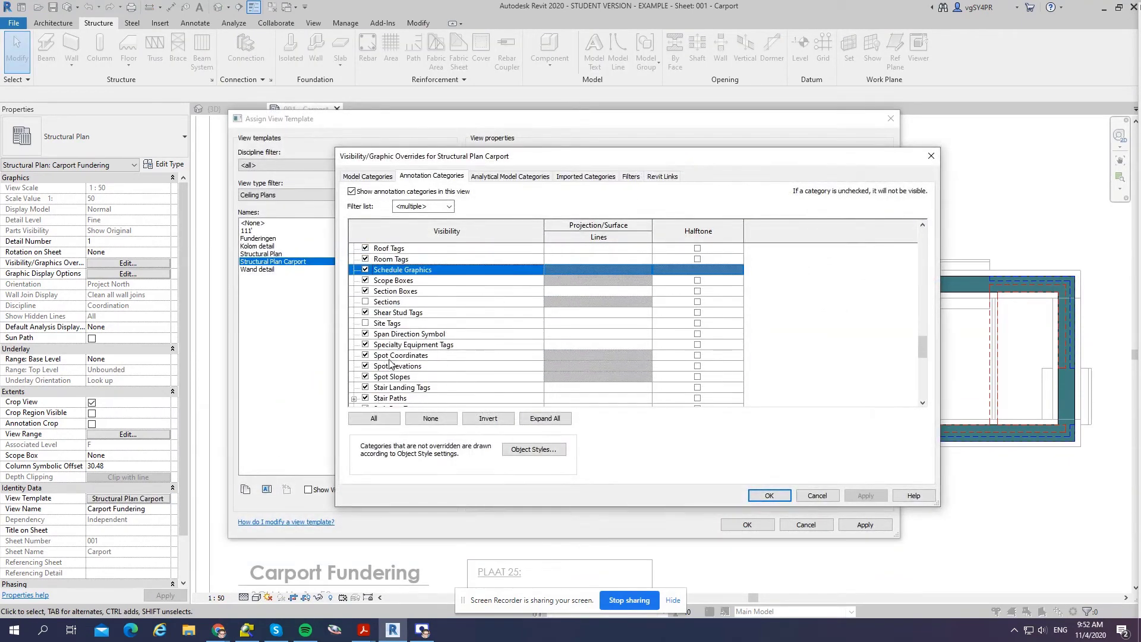
{"action": "left_click", "coordinate": [364, 398]}
{"action": "left_click", "coordinate": [391, 396]}
{"action": "scroll", "coordinate": [391, 386], "scroll_direction": "down", "scroll_amount": 4}
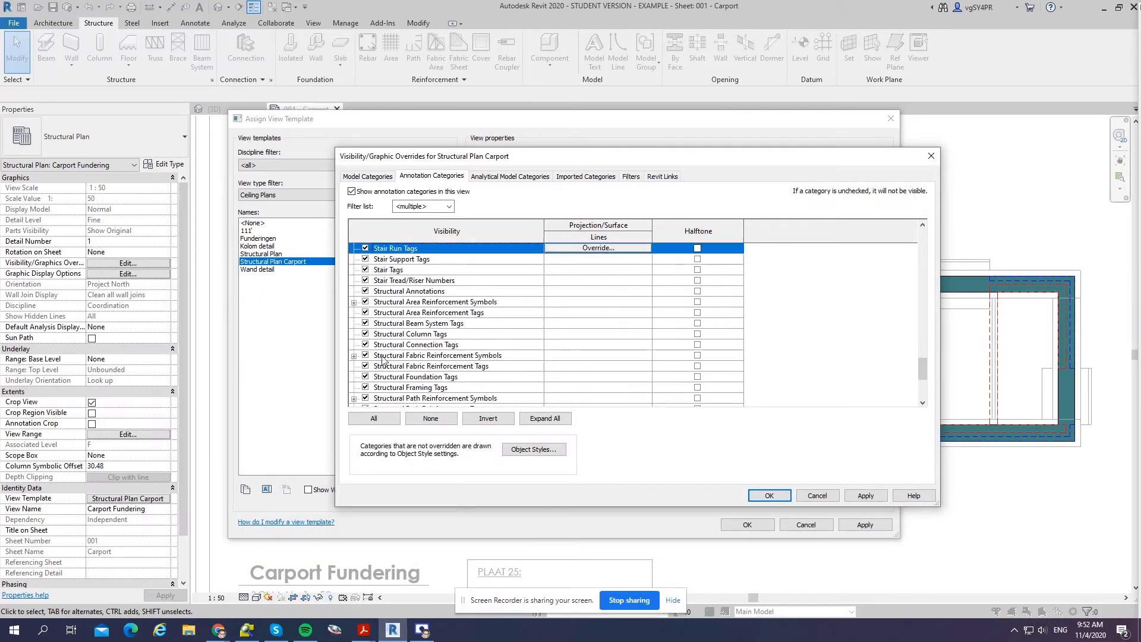
Turn on the Sections annotation category and apply the changes to the view template.
{"action": "scroll", "coordinate": [386, 312], "scroll_direction": "up", "scroll_amount": 2}
{"action": "scroll", "coordinate": [395, 321], "scroll_direction": "up", "scroll_amount": 2}
{"action": "scroll", "coordinate": [394, 310], "scroll_direction": "up", "scroll_amount": 2}
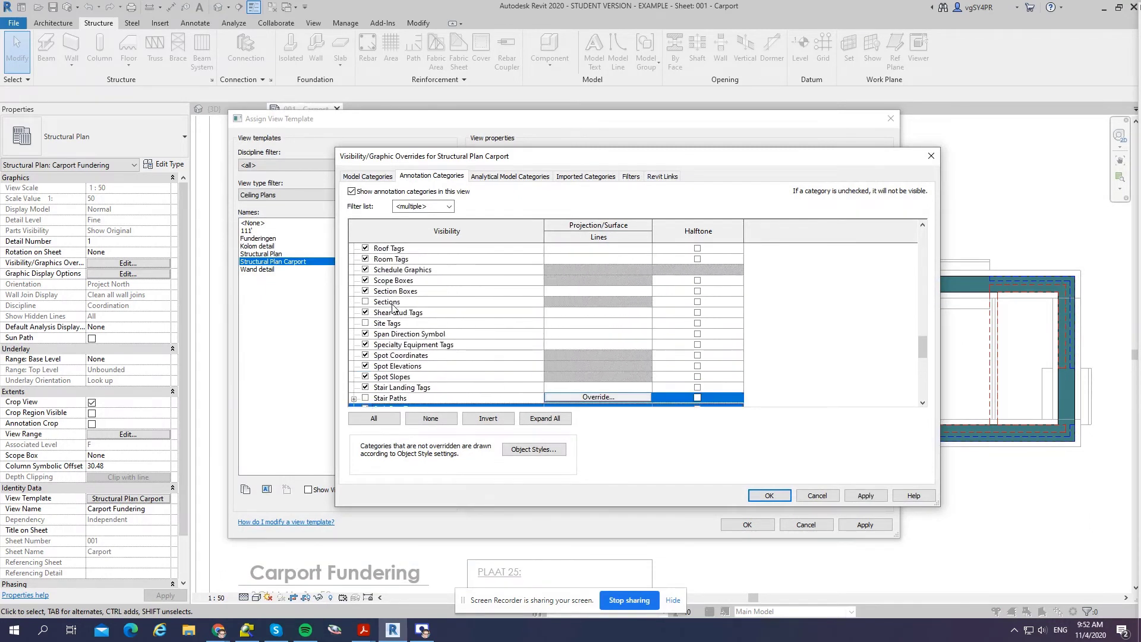
{"action": "left_click", "coordinate": [365, 302]}
{"action": "left_click", "coordinate": [750, 495]}
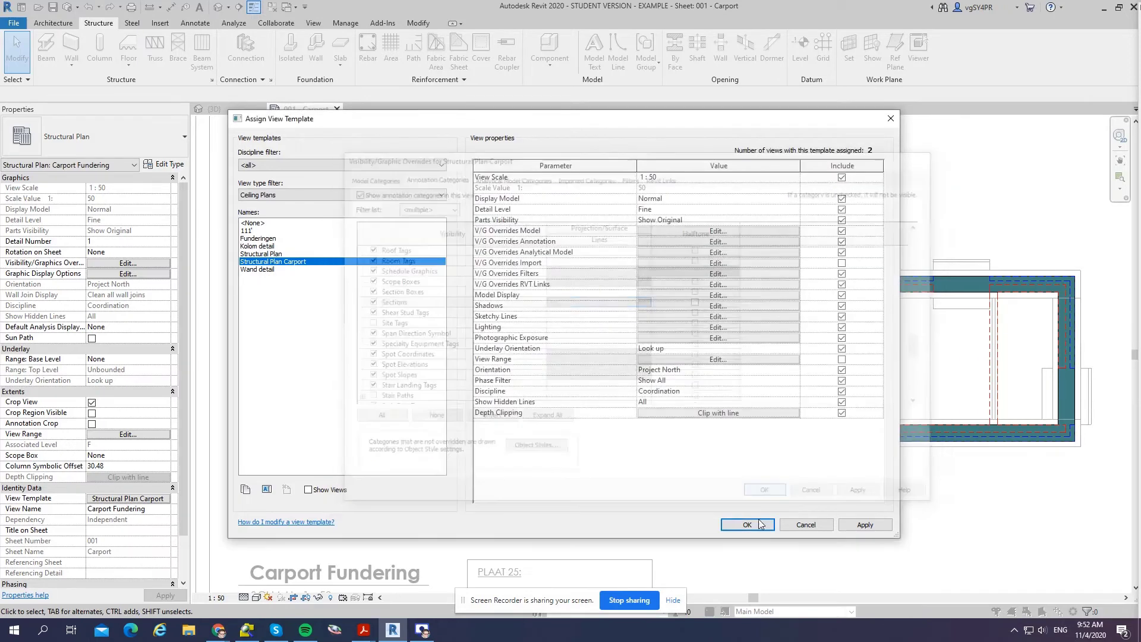
{"action": "left_click", "coordinate": [747, 524]}
Tag the upper edge beam and set its mark to VR1.
{"action": "scroll", "coordinate": [673, 268], "scroll_direction": "up", "scroll_amount": 2}
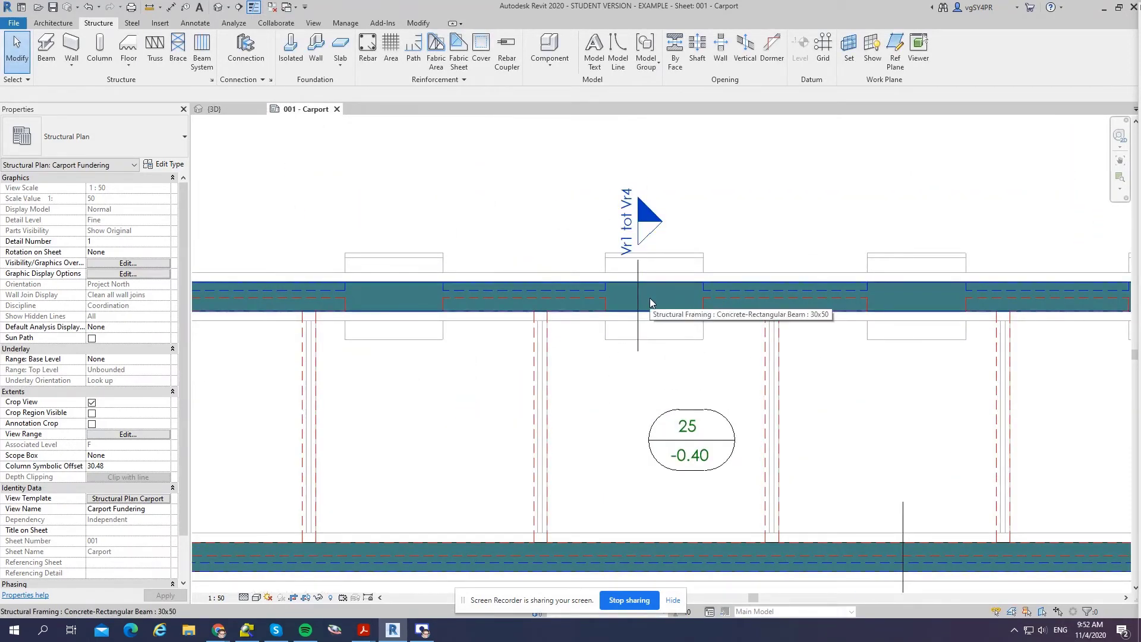
{"action": "key", "text": "t"}
{"action": "key", "text": "g"}
{"action": "left_click", "coordinate": [655, 299]}
{"action": "left_click", "coordinate": [721, 248]}
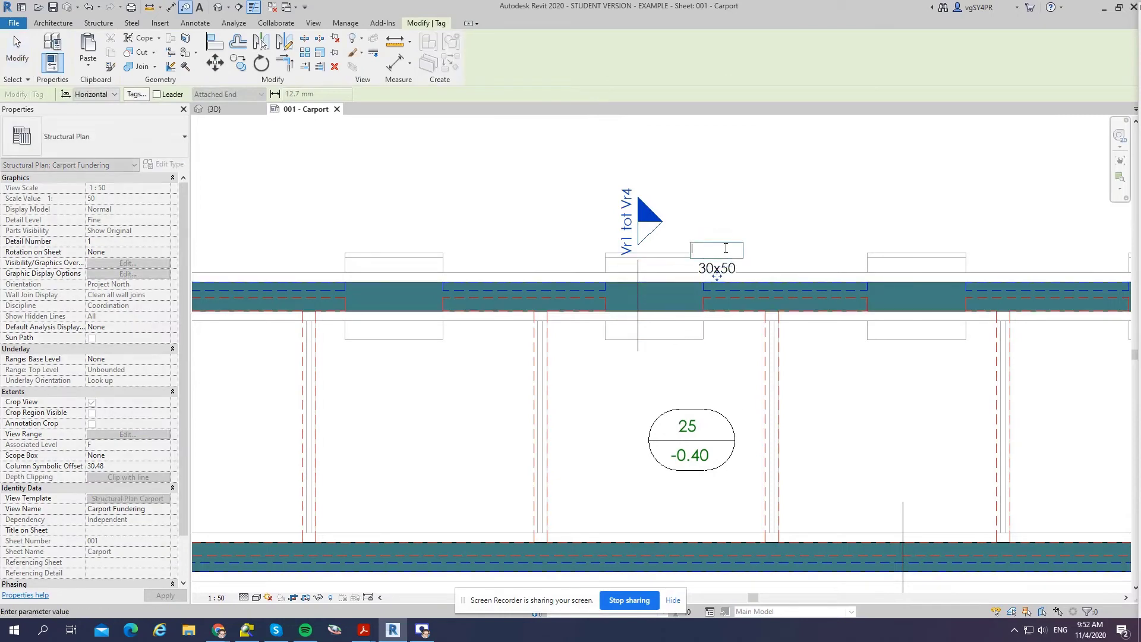
{"action": "left_click", "coordinate": [734, 350]}
{"action": "scroll", "coordinate": [572, 346], "scroll_direction": "down", "scroll_amount": 5}
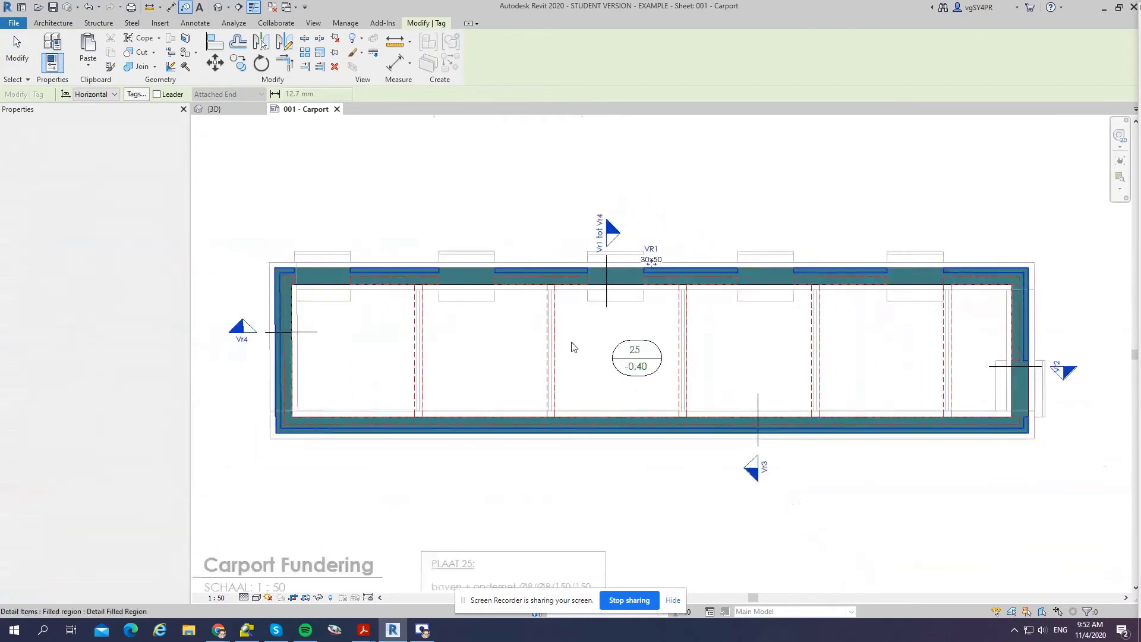
{"action": "key", "text": "Escape"}
Tag the right edge beam with mark VR2 and move the tag outside the foundation.
{"action": "scroll", "coordinate": [1007, 324], "scroll_direction": "up", "scroll_amount": 6}
{"action": "key", "text": "t"}
{"action": "key", "text": "g"}
{"action": "left_click", "coordinate": [877, 355]}
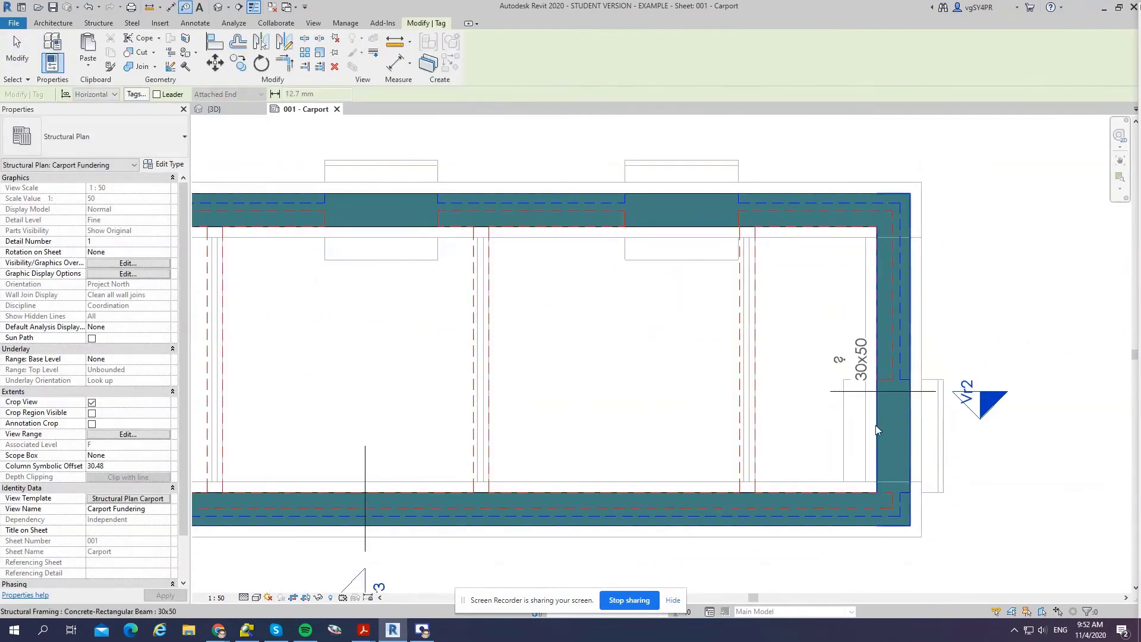
{"action": "left_click", "coordinate": [841, 360]}
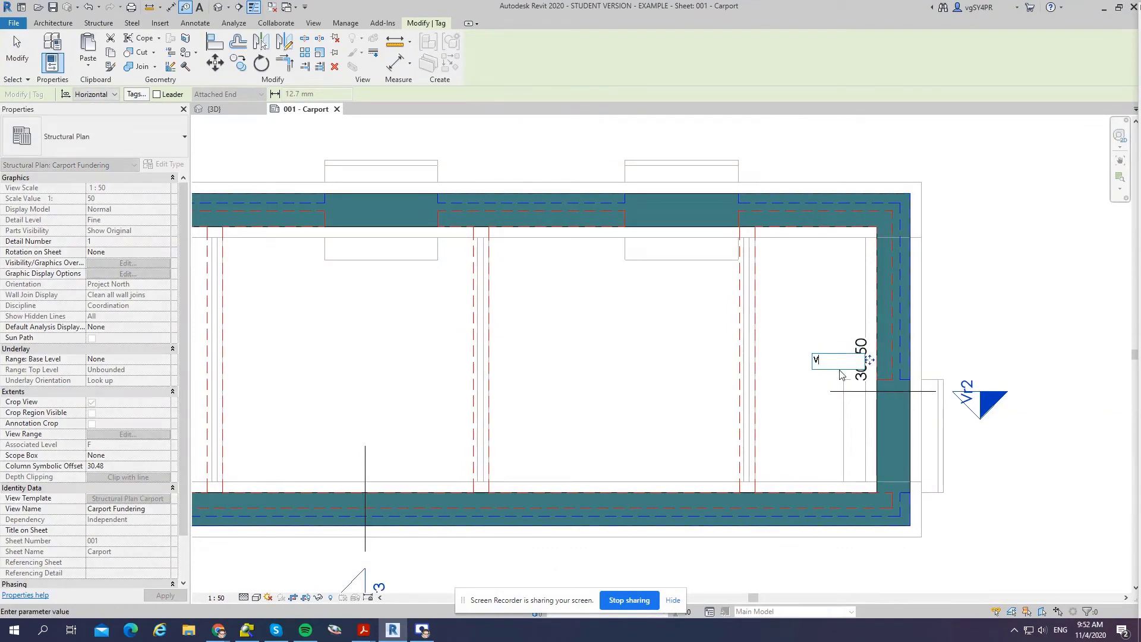
{"action": "type", "text": "VR2"}
{"action": "left_click", "coordinate": [823, 444]}
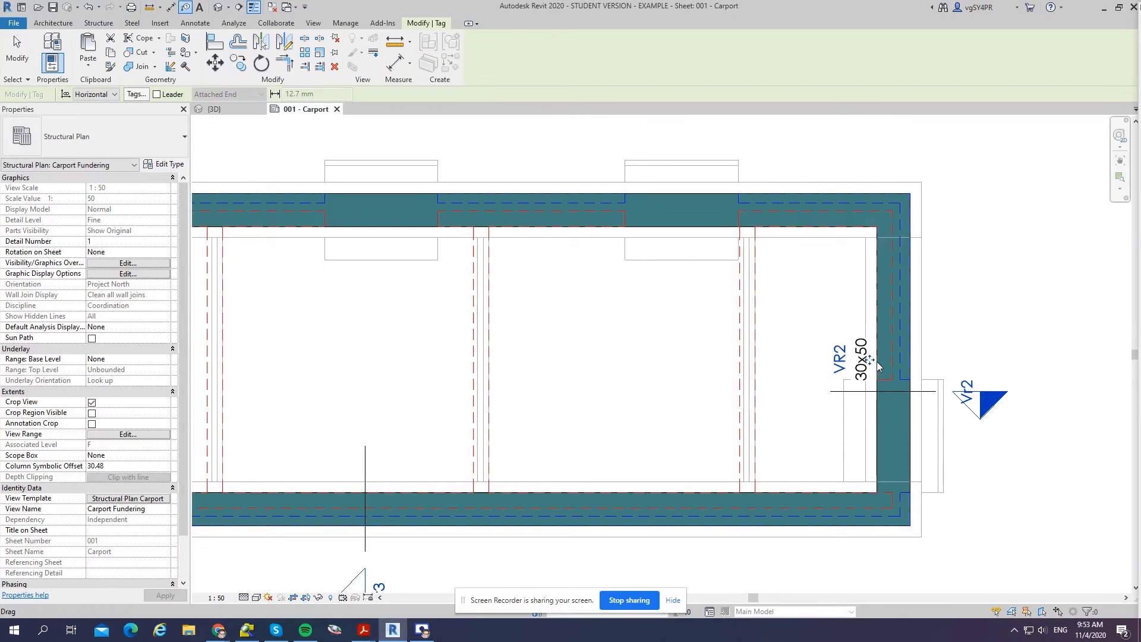
{"action": "left_click_drag", "start_coordinate": [876, 362], "coordinate": [957, 362]}
Tag the lower edge beam, place the tag below the beam, and set its mark to VR3.
{"action": "scroll", "coordinate": [985, 326], "scroll_direction": "down", "scroll_amount": 3}
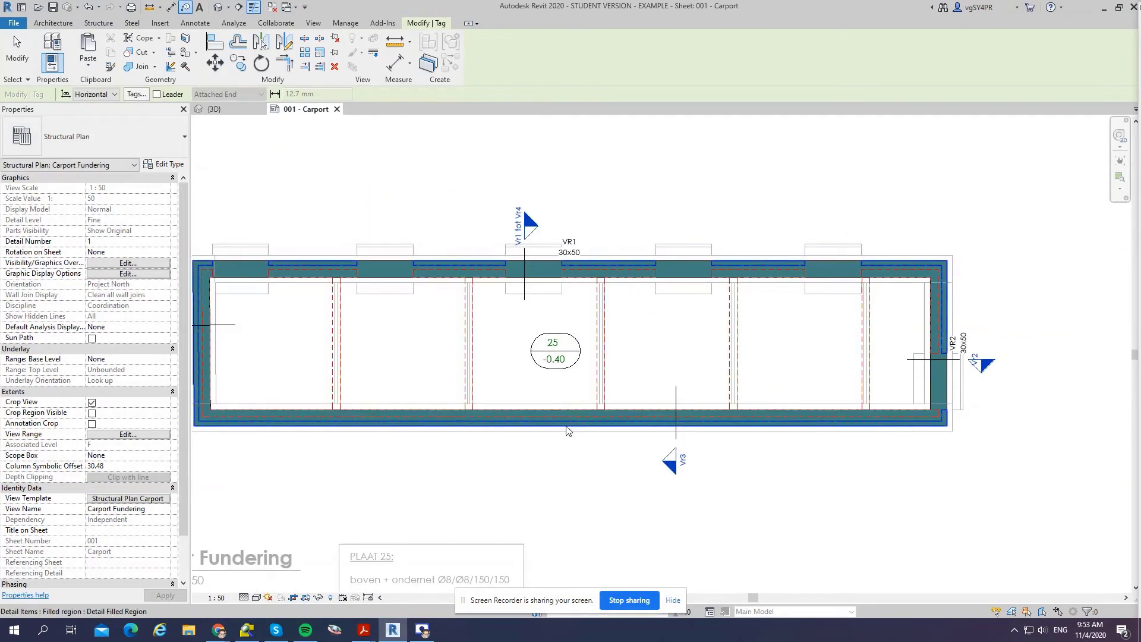
{"action": "scroll", "coordinate": [570, 413], "scroll_direction": "up", "scroll_amount": 3}
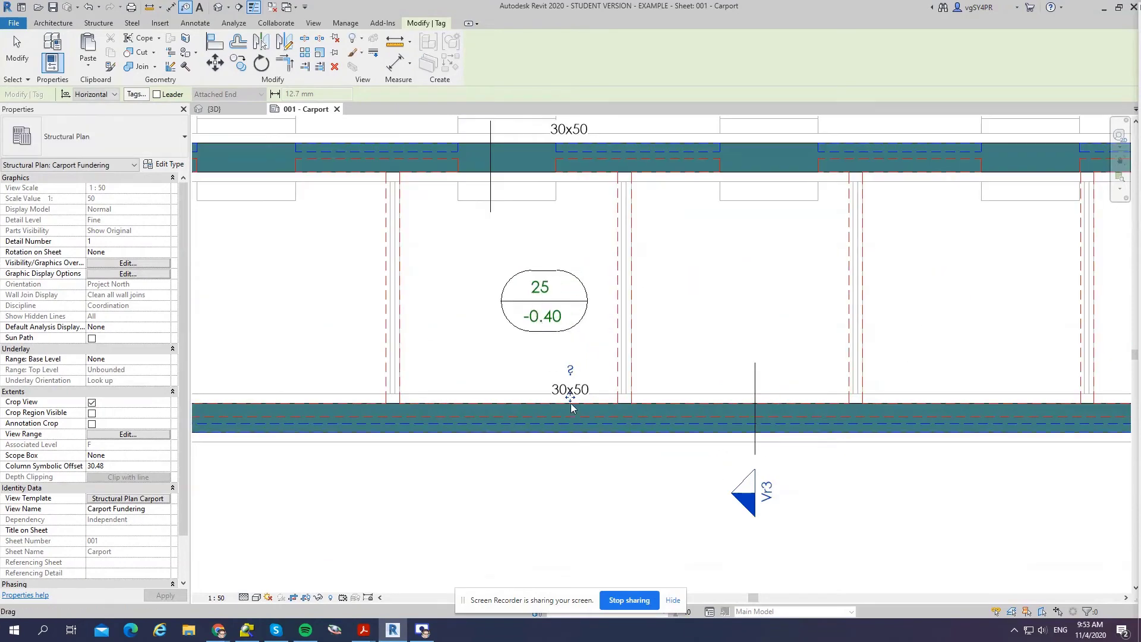
{"action": "left_click", "coordinate": [570, 482]}
{"action": "left_click", "coordinate": [568, 447]}
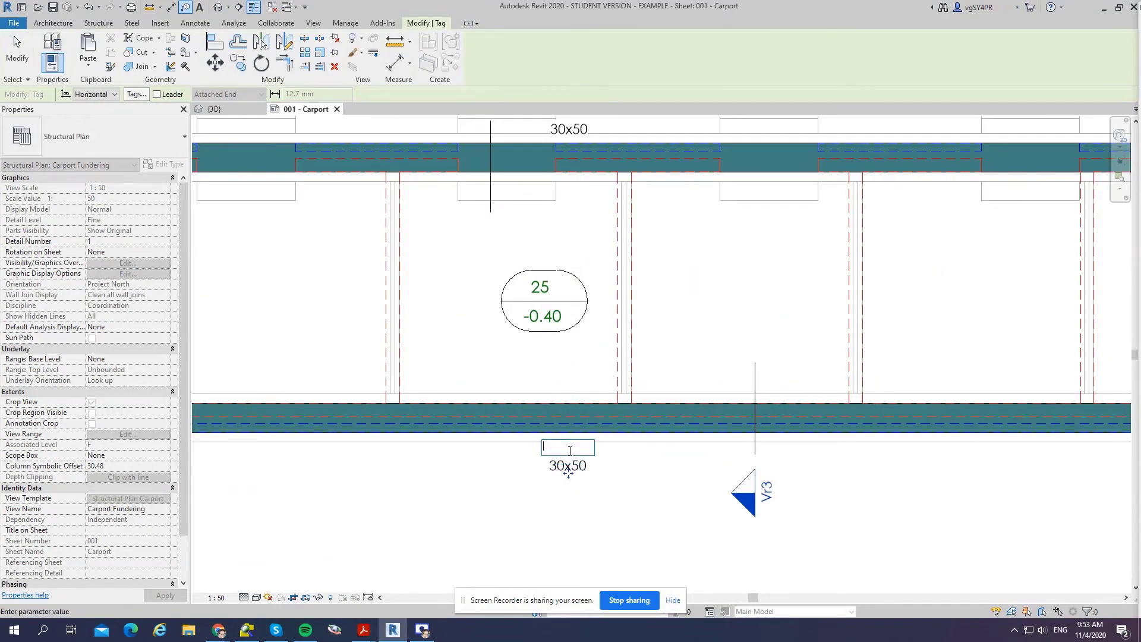
{"action": "scroll", "coordinate": [847, 415], "scroll_direction": "down", "scroll_amount": 3}
{"action": "key", "text": "Escape"}
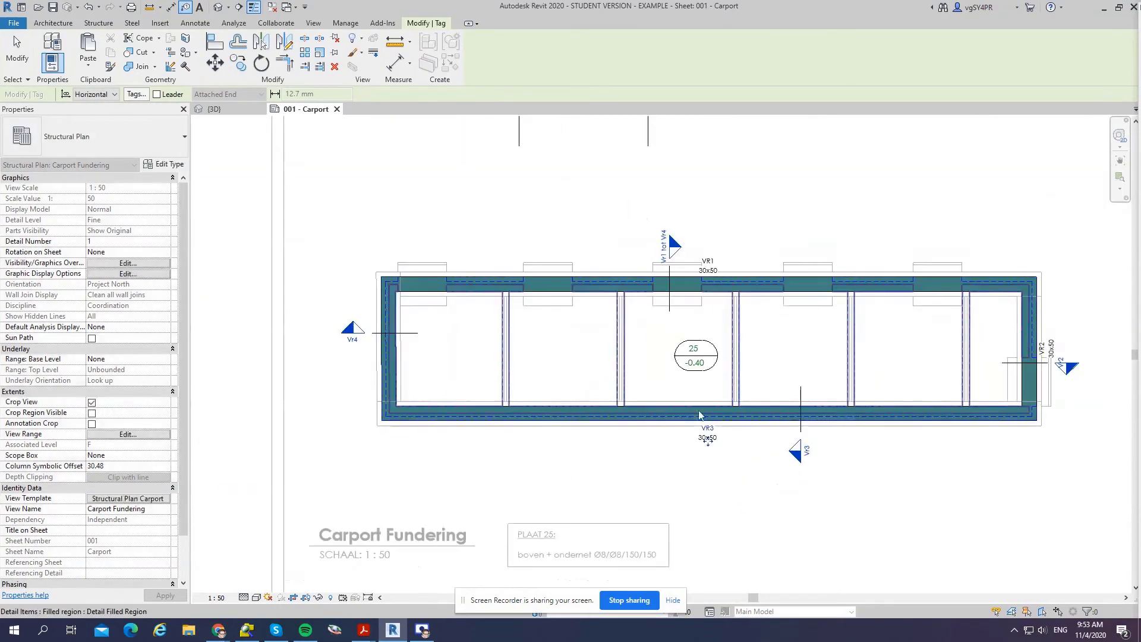
Tag the left edge beam with mark VR4 and move the tag outside the foundation.
{"action": "scroll", "coordinate": [424, 399], "scroll_direction": "up", "scroll_amount": 3}
{"action": "middle_click_drag", "start_coordinate": [423, 398], "coordinate": [580, 415]}
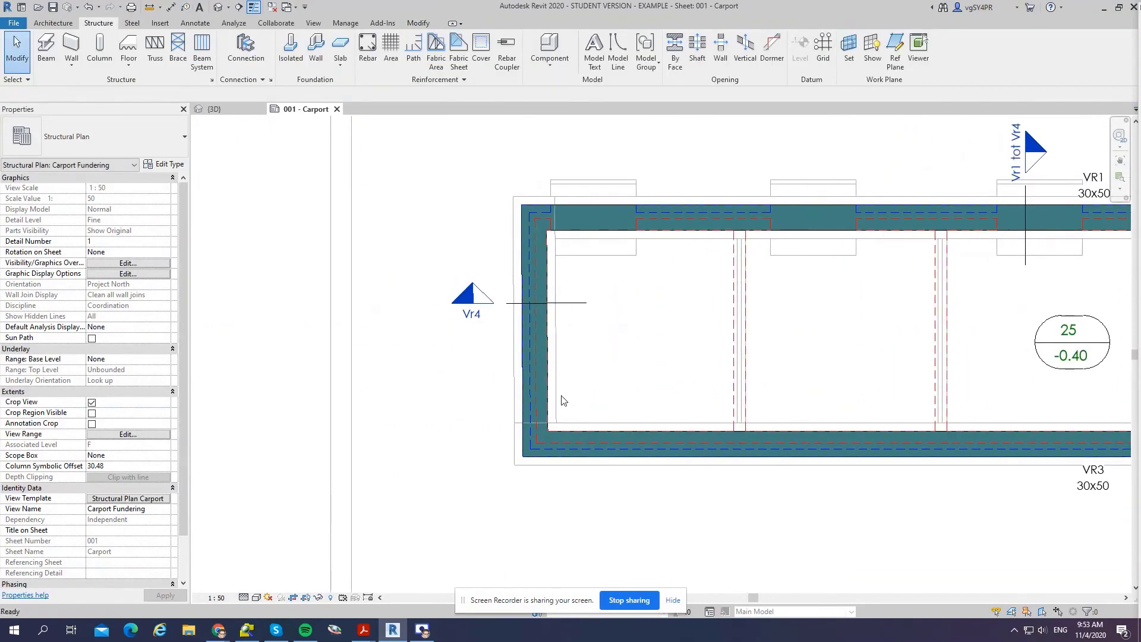
{"action": "key", "text": "t"}
{"action": "key", "text": "g"}
{"action": "left_click", "coordinate": [538, 350]}
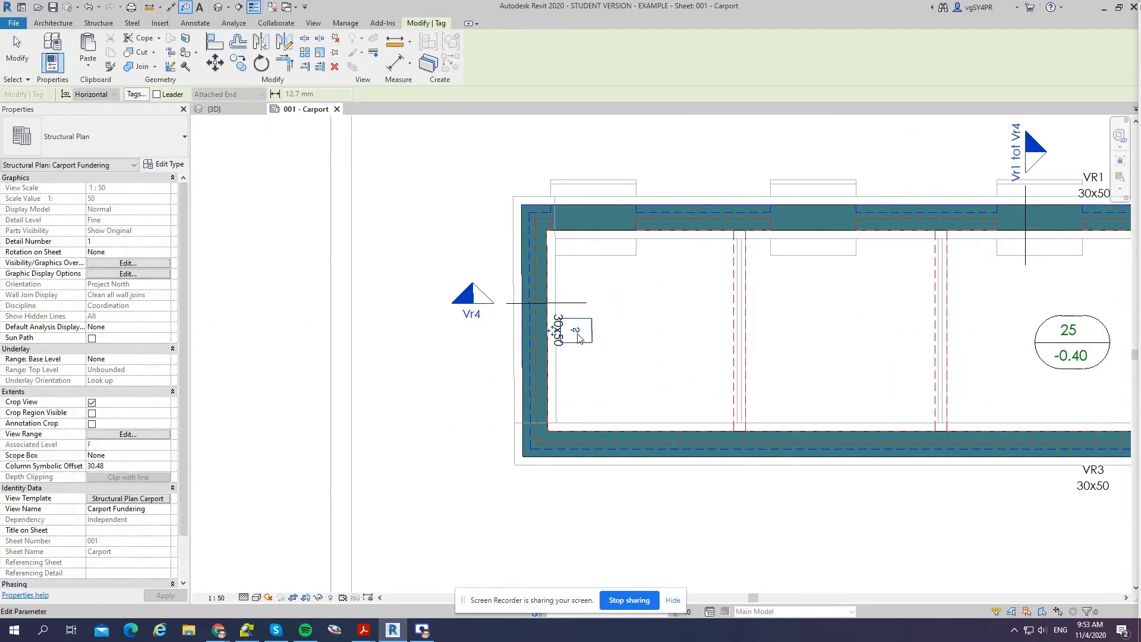
{"action": "left_click", "coordinate": [577, 330]}
{"action": "key", "text": "Return"}
{"action": "scroll", "coordinate": [571, 352], "scroll_direction": "up", "scroll_amount": 3}
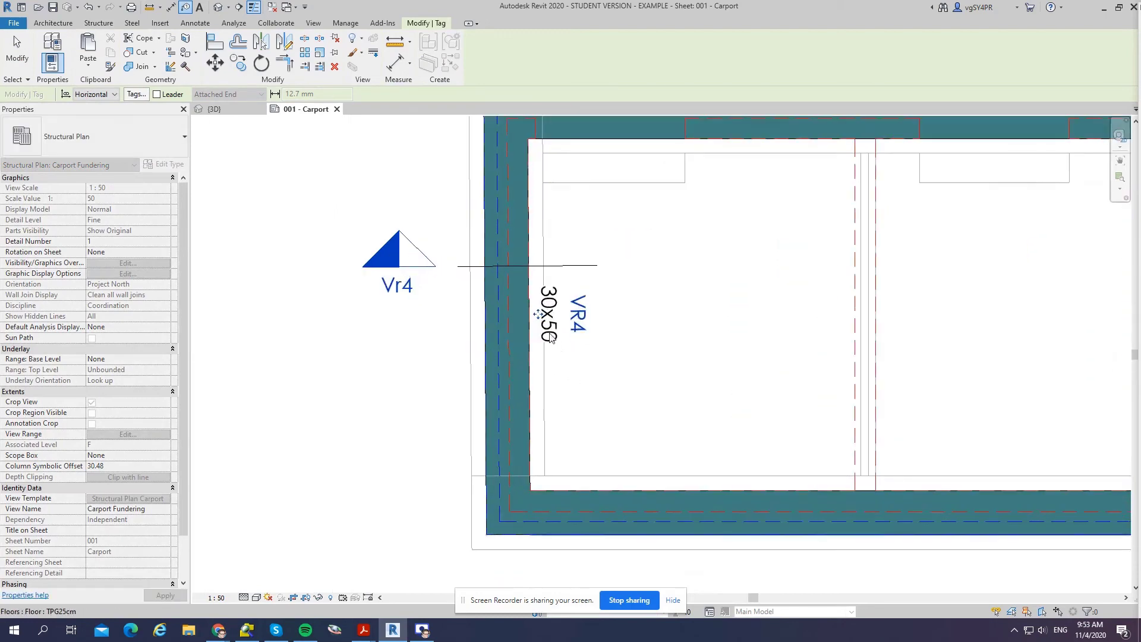
{"action": "left_click_drag", "start_coordinate": [538, 315], "coordinate": [423, 317]}
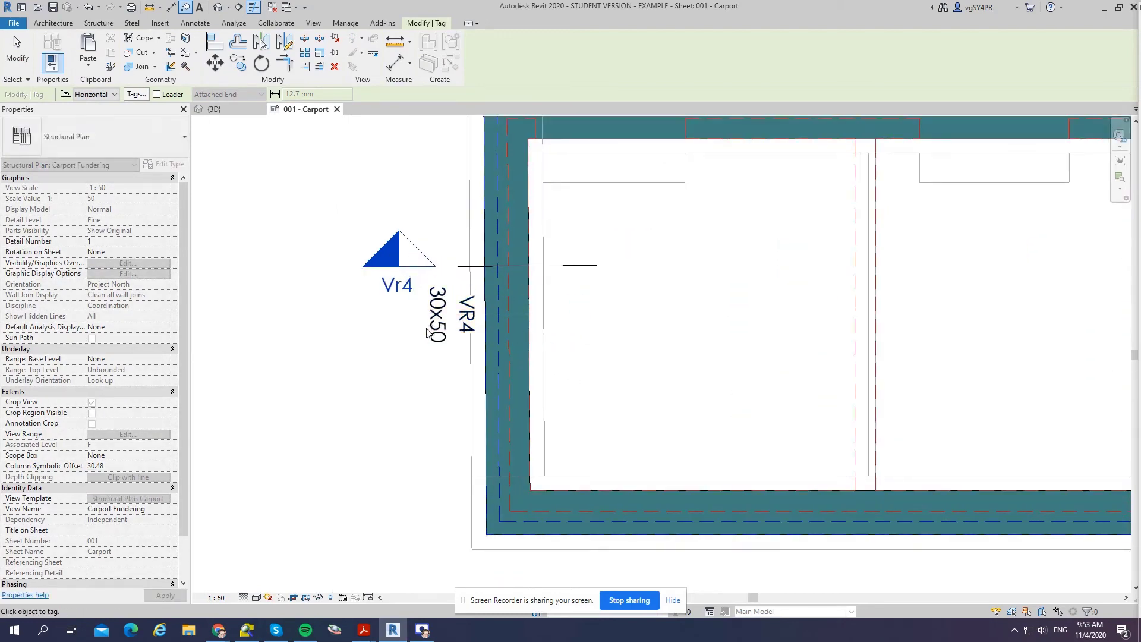
{"action": "scroll", "coordinate": [372, 375], "scroll_direction": "down", "scroll_amount": 4}
{"action": "key", "text": "Escape"}
Place an aligned dimension above the upper edge beam, spanning its length from the left beam's inner edge to its right end.
{"action": "key", "text": "d"}
{"action": "key", "text": "i"}
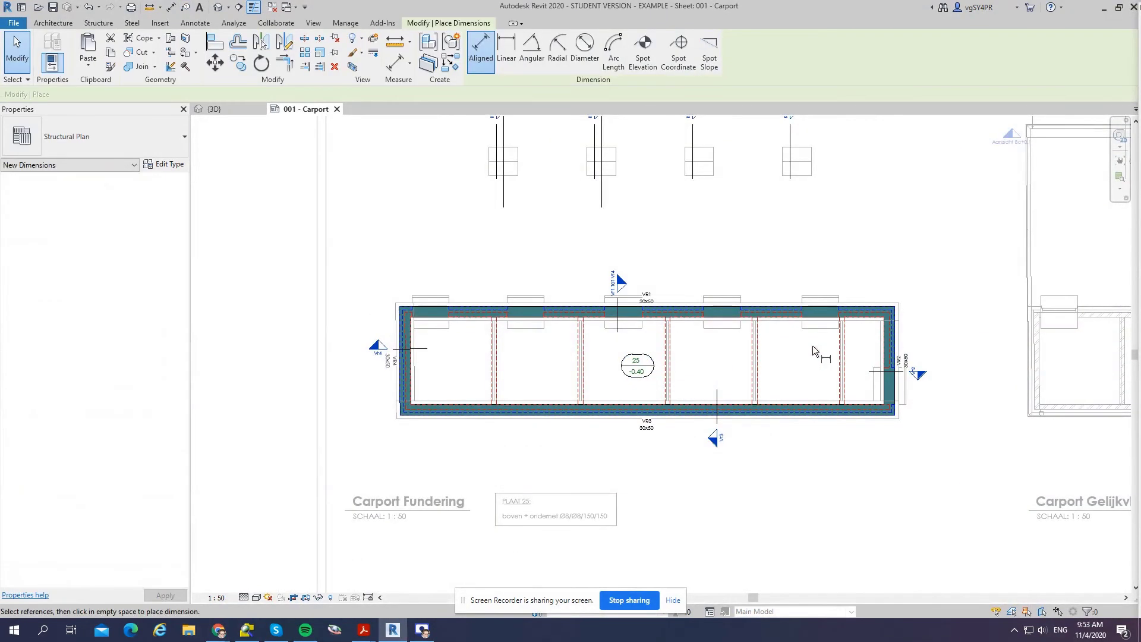
{"action": "scroll", "coordinate": [909, 310], "scroll_direction": "up", "scroll_amount": 2}
{"action": "left_click", "coordinate": [916, 305]}
{"action": "scroll", "coordinate": [994, 350], "scroll_direction": "down", "scroll_amount": 2}
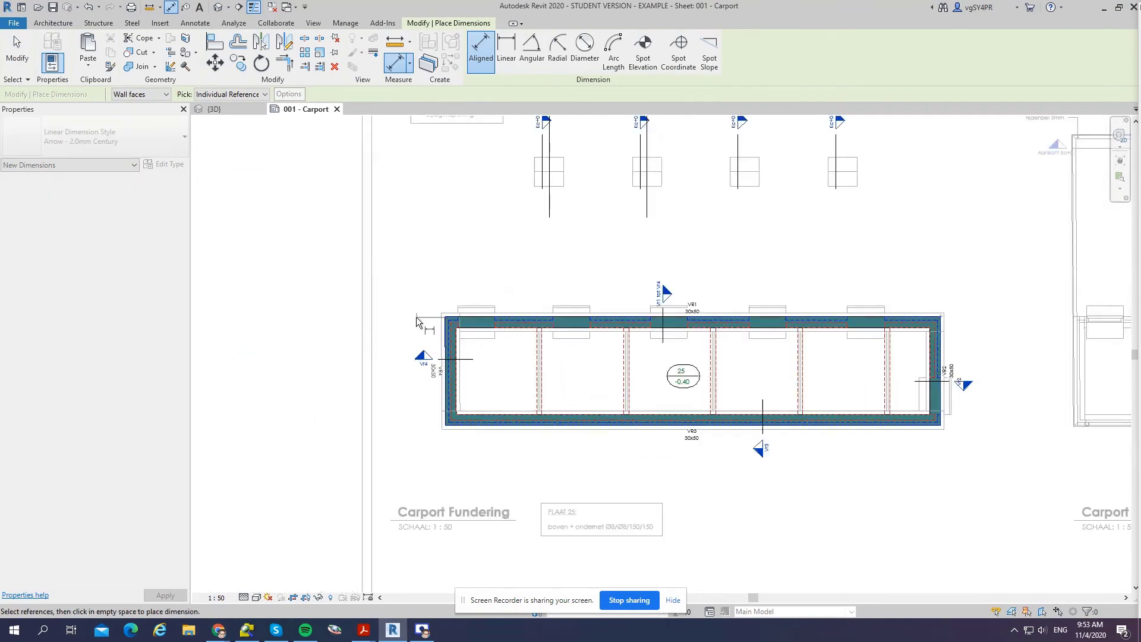
{"action": "scroll", "coordinate": [435, 321], "scroll_direction": "up", "scroll_amount": 4}
{"action": "left_click", "coordinate": [497, 334]}
{"action": "scroll", "coordinate": [463, 348], "scroll_direction": "down", "scroll_amount": 3}
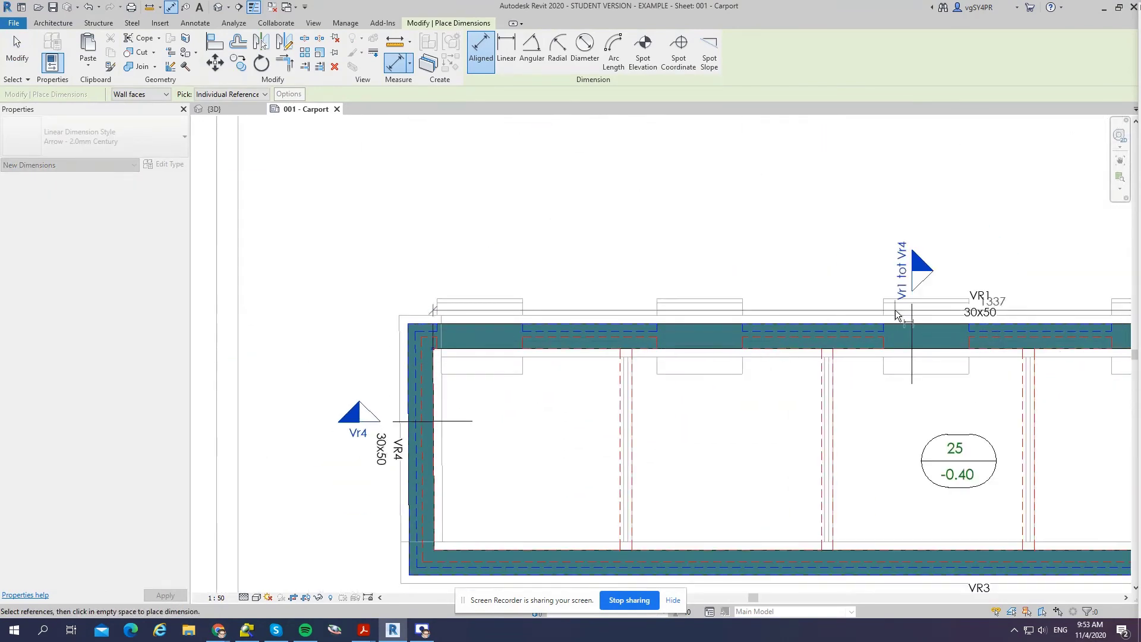
{"action": "scroll", "coordinate": [823, 283], "scroll_direction": "up", "scroll_amount": 2}
{"action": "left_click", "coordinate": [815, 282]}
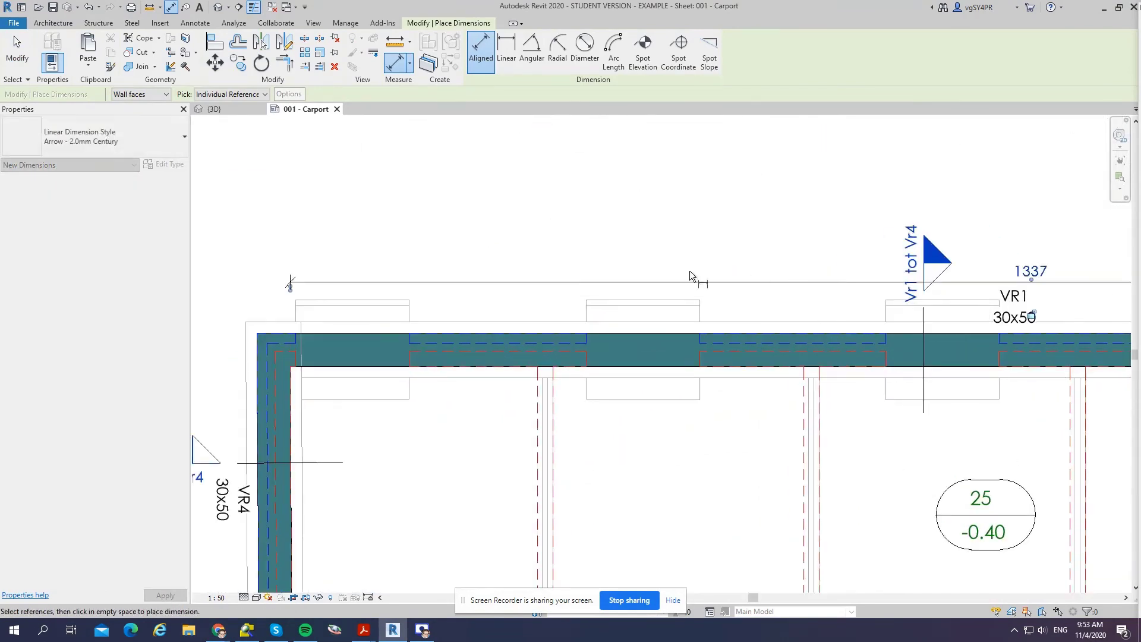
Move the right witness line of the upper beam's dimension to the right beam's inner edge.
{"action": "scroll", "coordinate": [633, 270], "scroll_direction": "down", "scroll_amount": 4}
{"action": "scroll", "coordinate": [989, 293], "scroll_direction": "up", "scroll_amount": 3}
{"action": "key", "text": "Escape"}
{"action": "key", "text": "Escape"}
{"action": "scroll", "coordinate": [1008, 264], "scroll_direction": "up", "scroll_amount": 3}
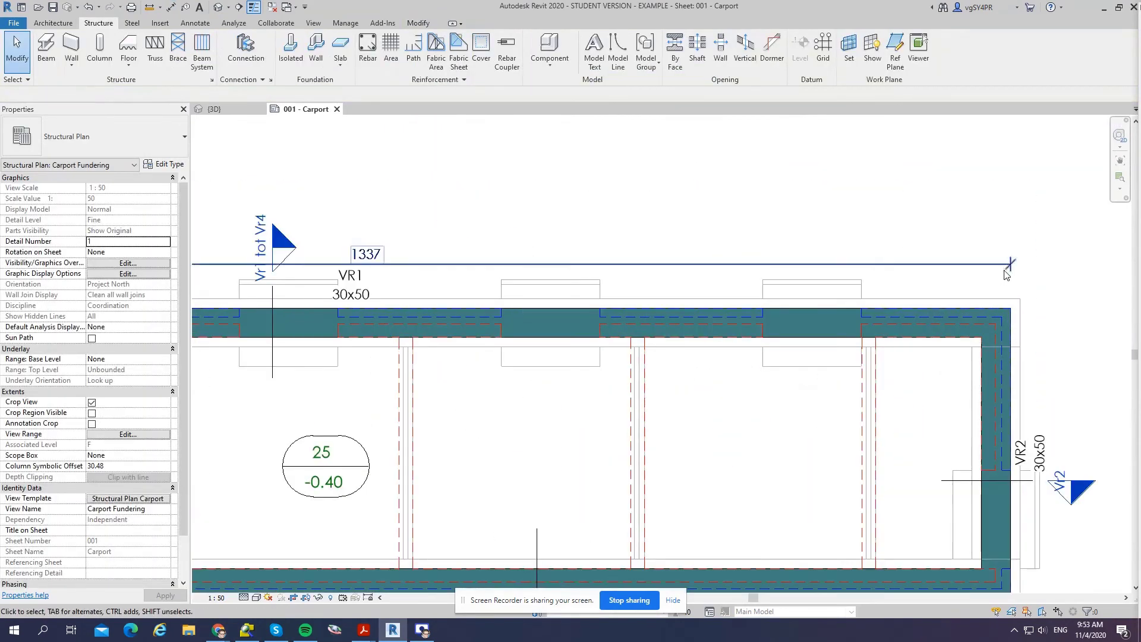
{"action": "left_click", "coordinate": [1009, 259]}
{"action": "left_click_drag", "start_coordinate": [1009, 269], "coordinate": [967, 378]}
{"action": "scroll", "coordinate": [830, 299], "scroll_direction": "down", "scroll_amount": 4}
{"action": "key", "text": "Escape"}
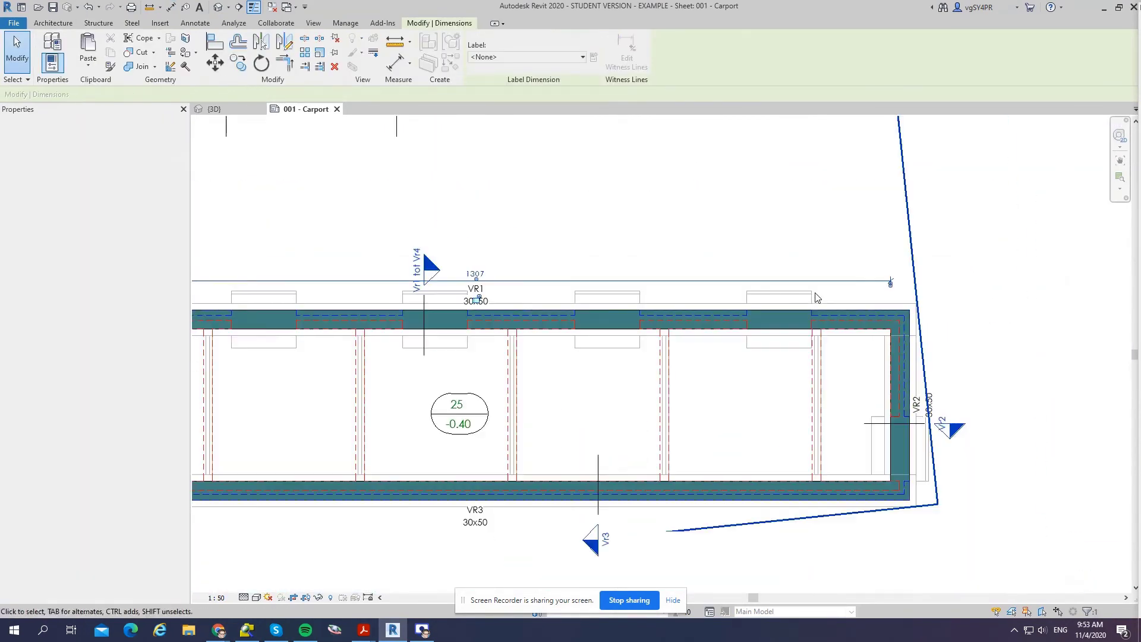
Place an aligned dimension outside the right edge beam, spanning the outer edges of the upper and lower beams.
{"action": "key", "text": "d"}
{"action": "key", "text": "i"}
{"action": "left_click", "coordinate": [889, 311]}
{"action": "scroll", "coordinate": [904, 432], "scroll_direction": "up", "scroll_amount": 2}
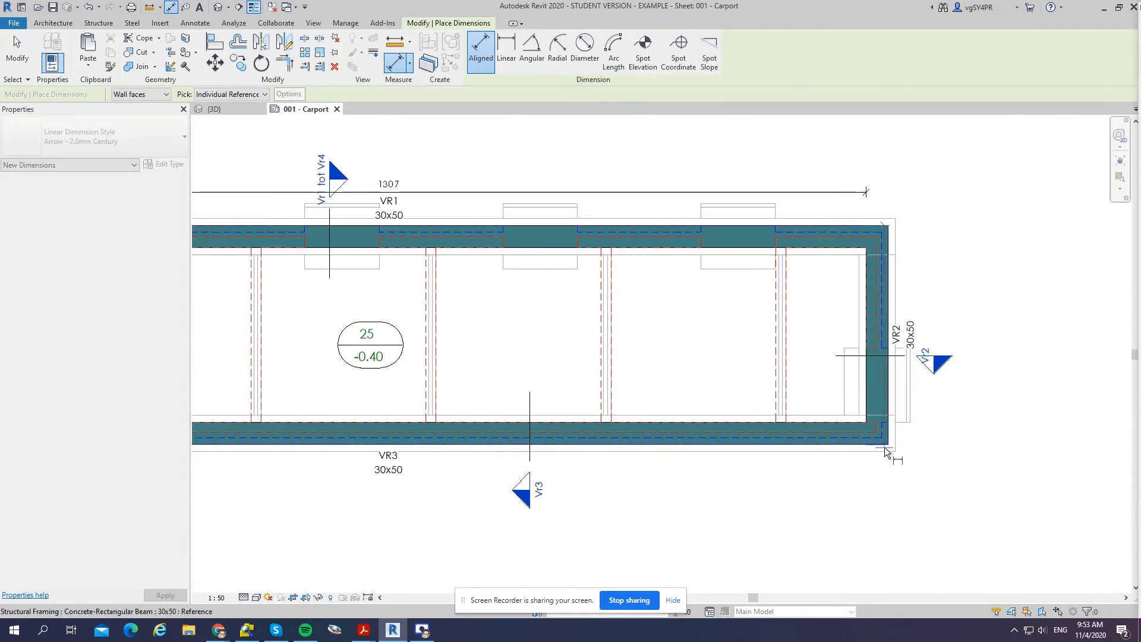
{"action": "left_click", "coordinate": [885, 447]}
{"action": "left_click", "coordinate": [931, 471]}
{"action": "scroll", "coordinate": [945, 457], "scroll_direction": "up", "scroll_amount": 1}
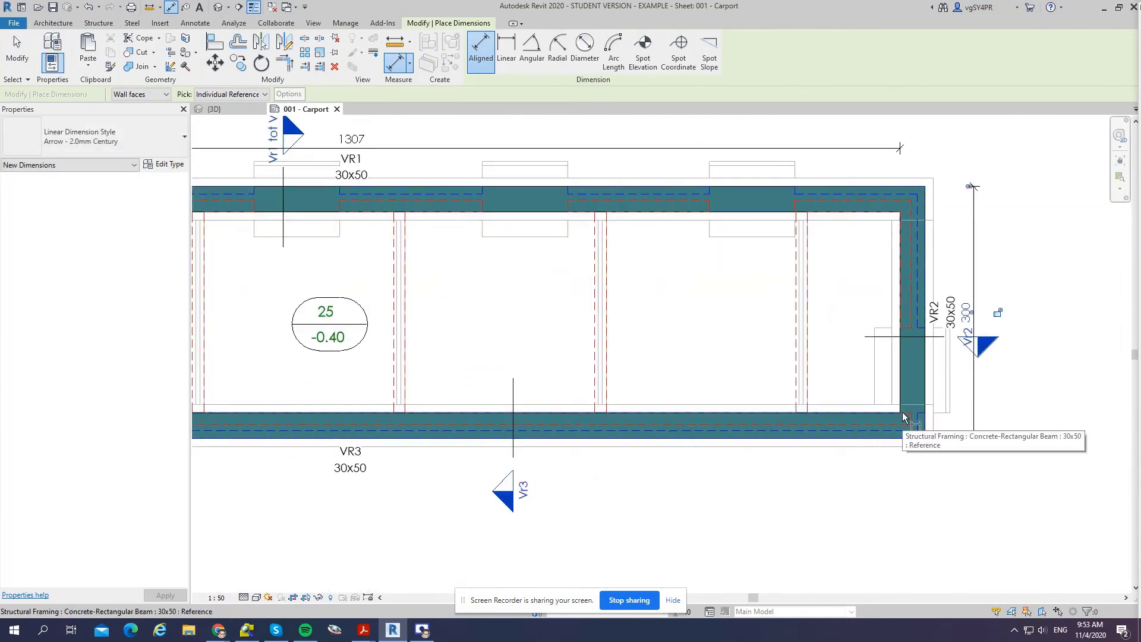
Place an aligned dimension below the lower edge beam, spanning the inner edges of the right and left beams.
{"action": "scroll", "coordinate": [904, 416], "scroll_direction": "down", "scroll_amount": 3}
{"action": "scroll", "coordinate": [932, 421], "scroll_direction": "up", "scroll_amount": 3}
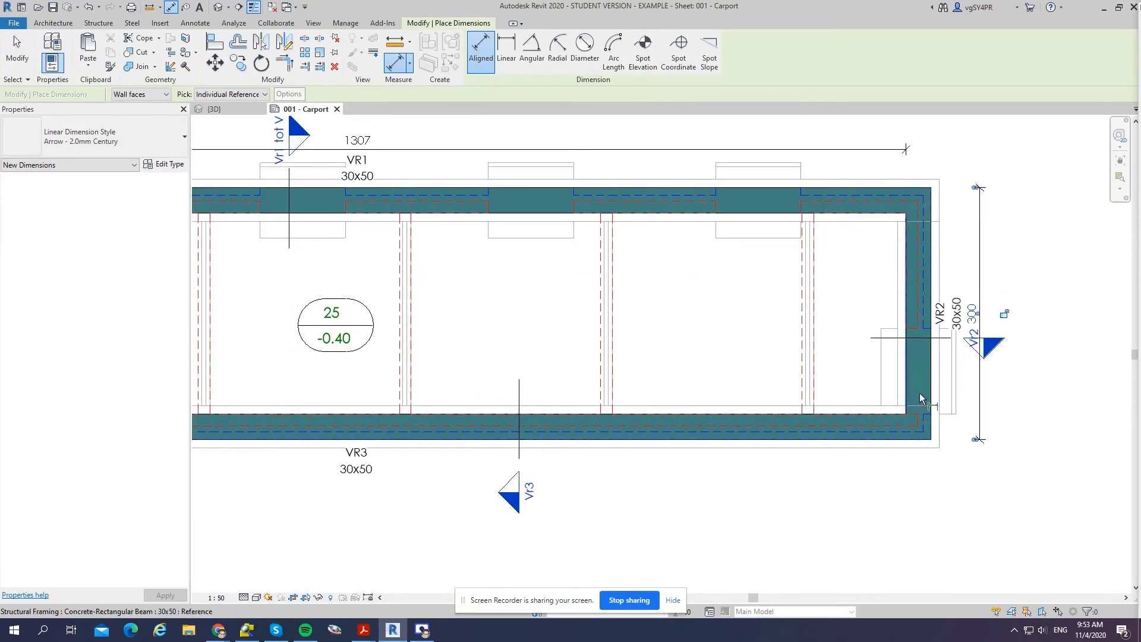
{"action": "left_click", "coordinate": [912, 395]}
{"action": "scroll", "coordinate": [951, 417], "scroll_direction": "down", "scroll_amount": 4}
{"action": "scroll", "coordinate": [393, 417], "scroll_direction": "up", "scroll_amount": 4}
{"action": "left_click", "coordinate": [384, 419]}
{"action": "scroll", "coordinate": [384, 420], "scroll_direction": "down", "scroll_amount": 3}
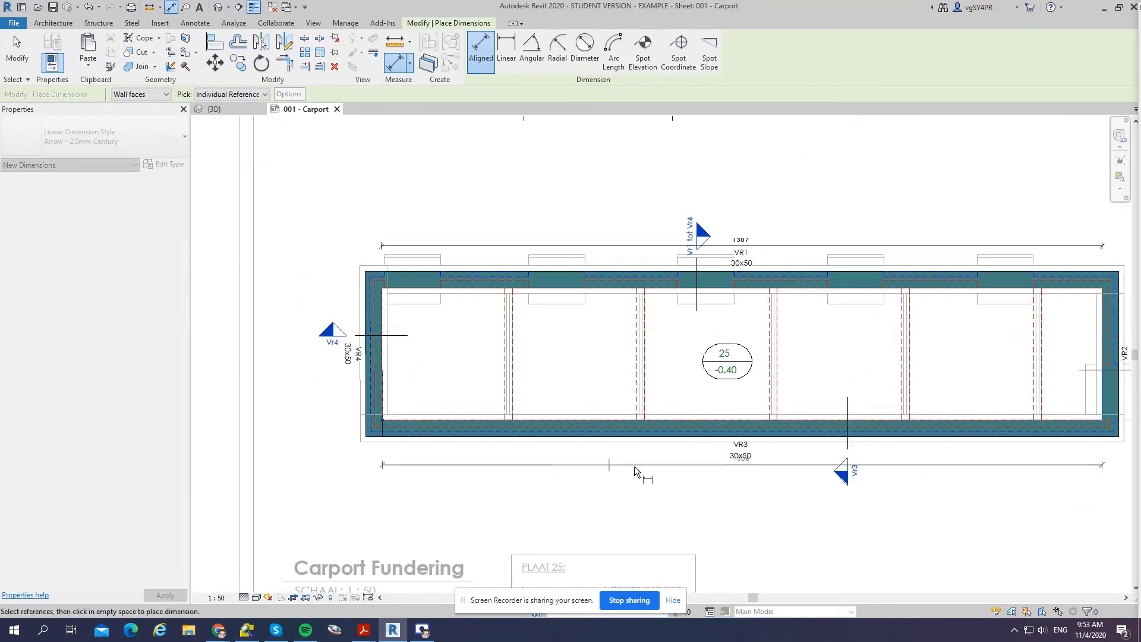
{"action": "scroll", "coordinate": [758, 464], "scroll_direction": "up", "scroll_amount": 4}
{"action": "left_click", "coordinate": [758, 476]}
{"action": "scroll", "coordinate": [758, 476], "scroll_direction": "down", "scroll_amount": 8}
Place an aligned dimension outside the left edge beam, spanning the outer edges of the lower and upper beams.
{"action": "scroll", "coordinate": [555, 444], "scroll_direction": "up", "scroll_amount": 3}
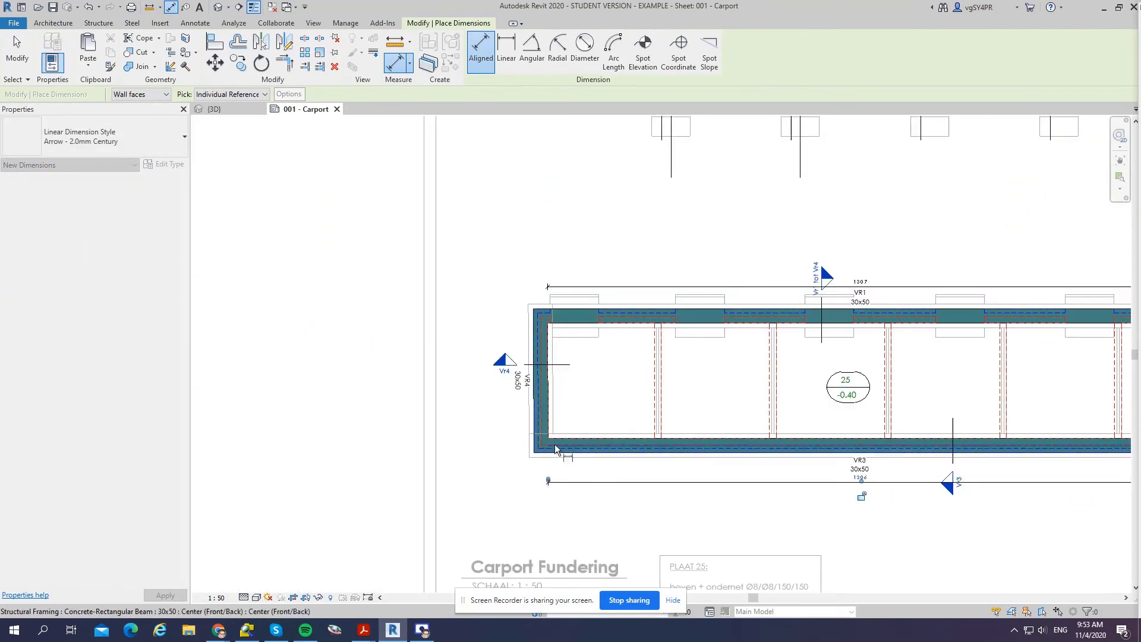
{"action": "scroll", "coordinate": [555, 443], "scroll_direction": "up", "scroll_amount": 3}
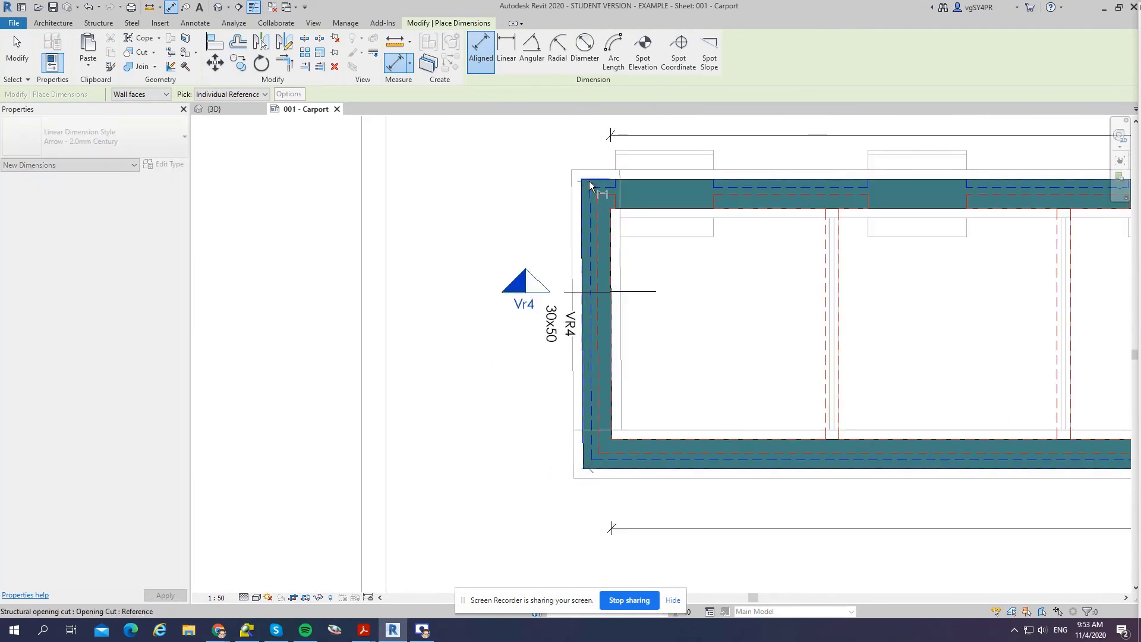
{"action": "left_click", "coordinate": [589, 181]}
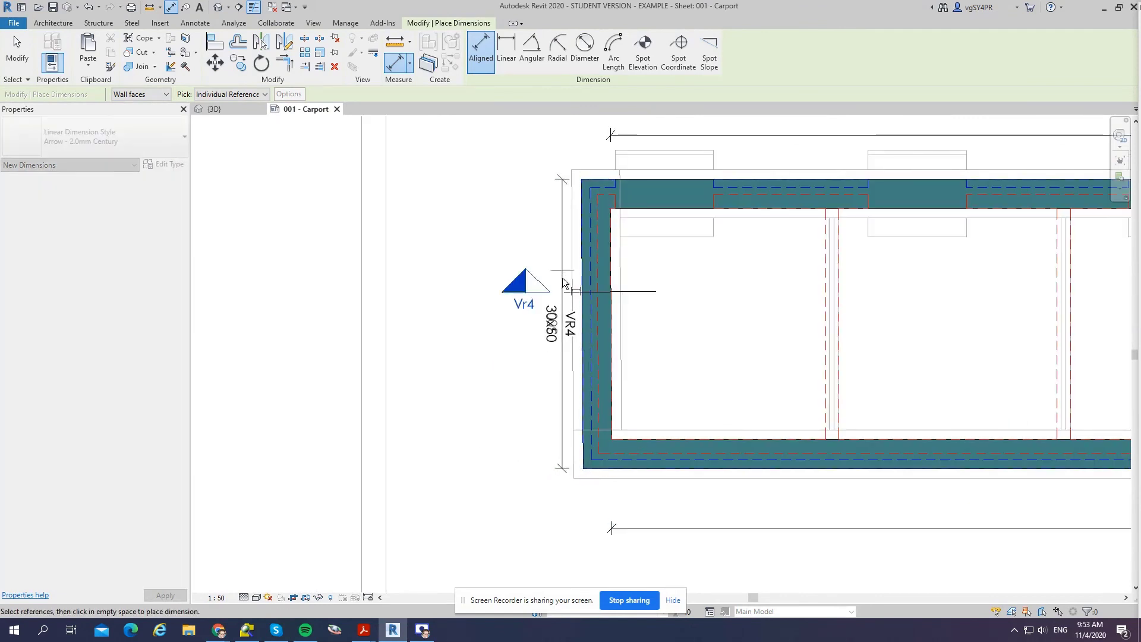
{"action": "left_click", "coordinate": [540, 425]}
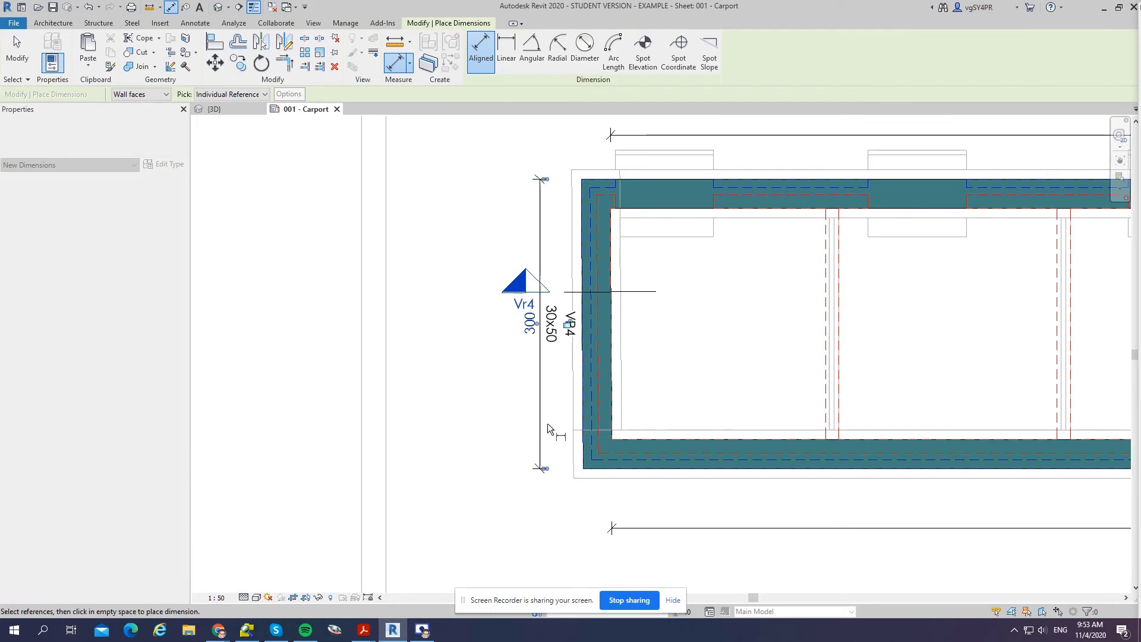
{"action": "key", "text": "Escape"}
{"action": "key", "text": "Escape"}
{"action": "scroll", "coordinate": [778, 357], "scroll_direction": "down", "scroll_amount": 3}
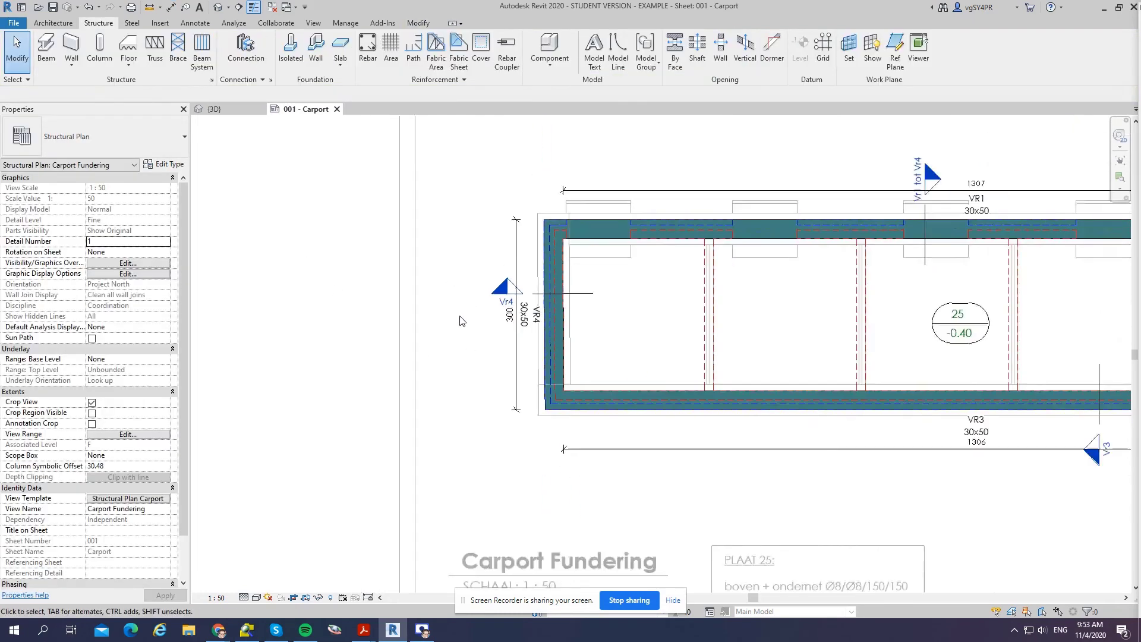
Open the section view Vr1 tot Vr4 from its marker to examine the beam profile, and close it again.
{"action": "left_click", "coordinate": [865, 261]}
{"action": "right_click", "coordinate": [866, 261]}
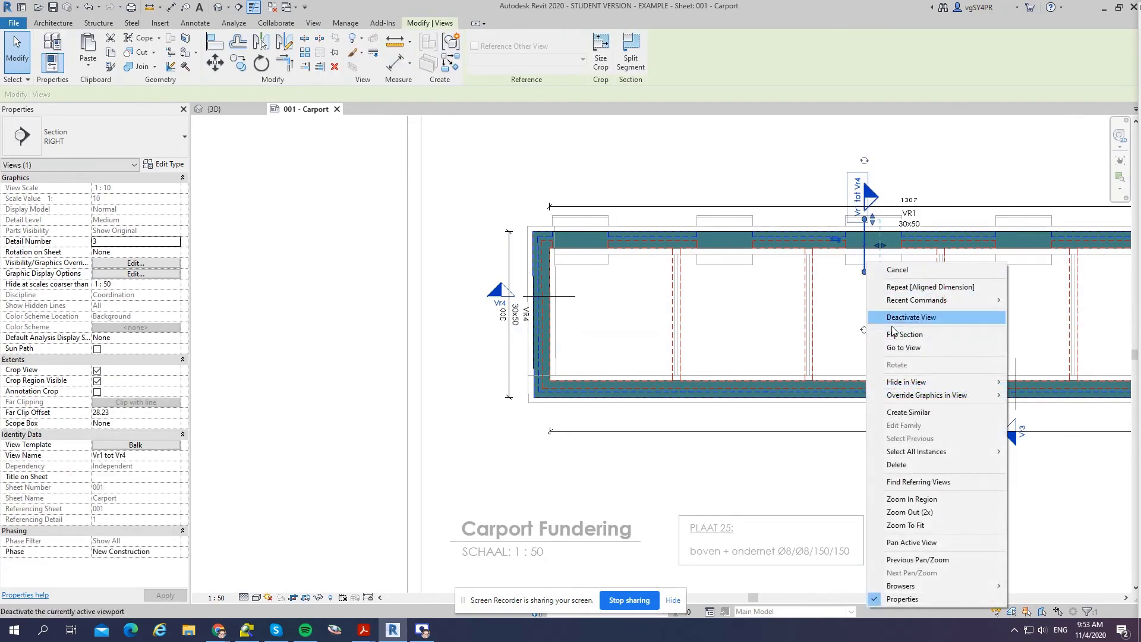
{"action": "left_click", "coordinate": [904, 349]}
{"action": "scroll", "coordinate": [502, 357], "scroll_direction": "down", "scroll_amount": 3}
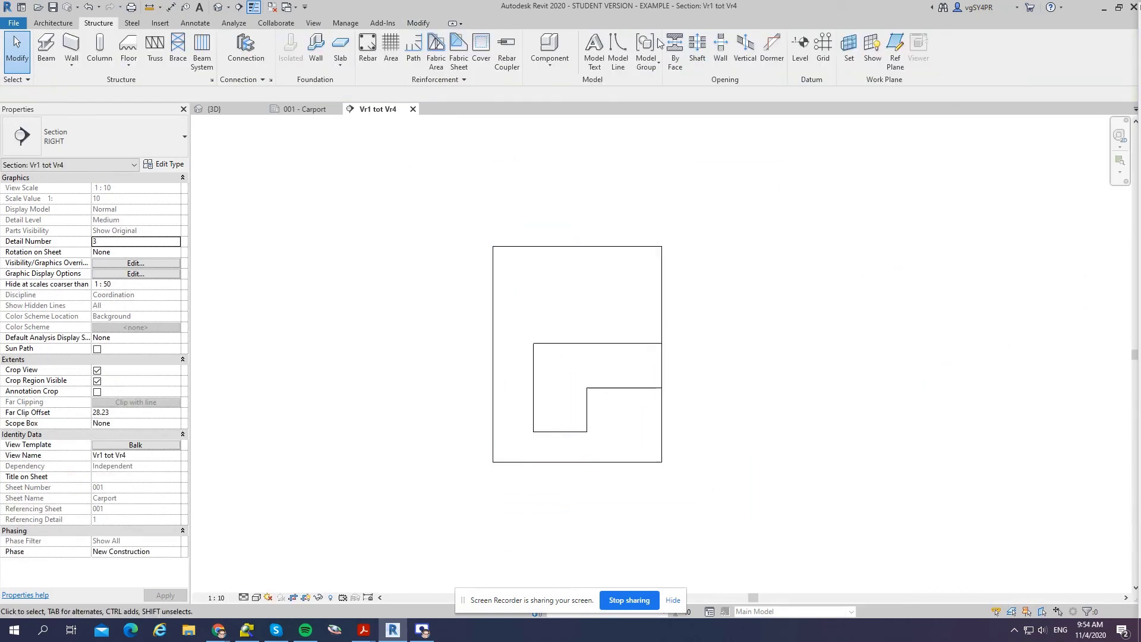
{"action": "left_click", "coordinate": [413, 109]}
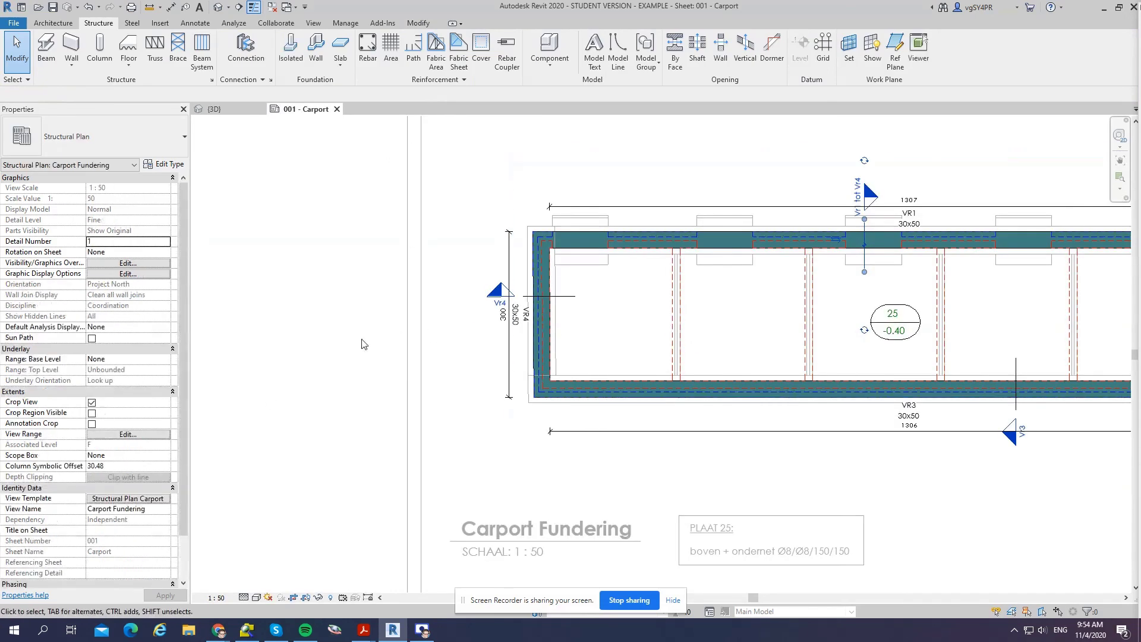
{"action": "scroll", "coordinate": [354, 350], "scroll_direction": "down", "scroll_amount": 4}
{"action": "scroll", "coordinate": [544, 345], "scroll_direction": "up", "scroll_amount": 3}
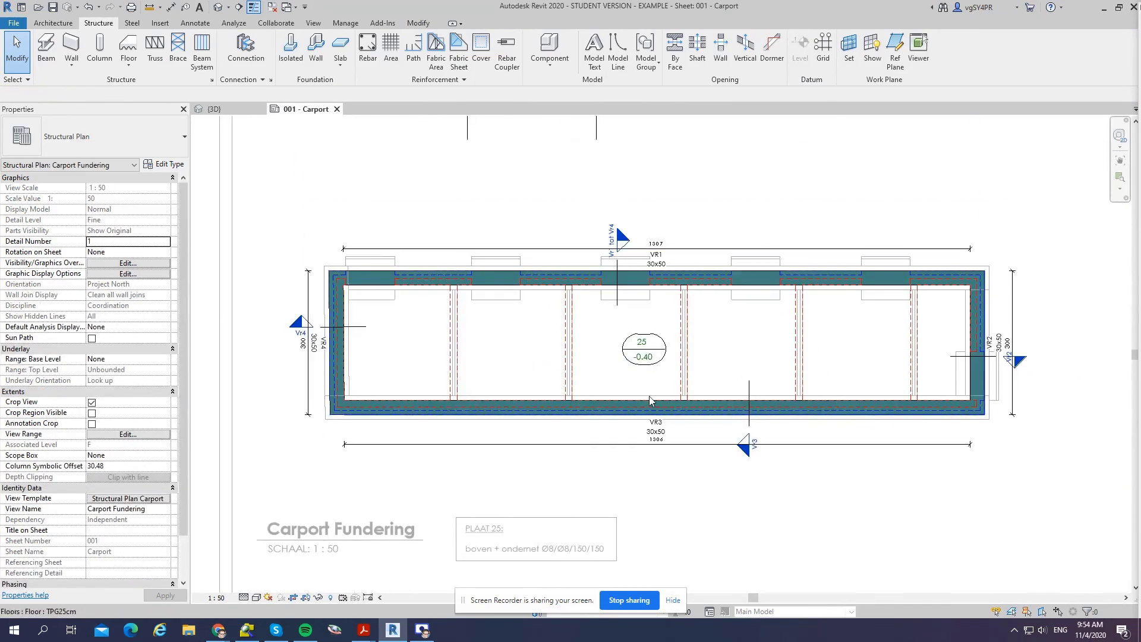